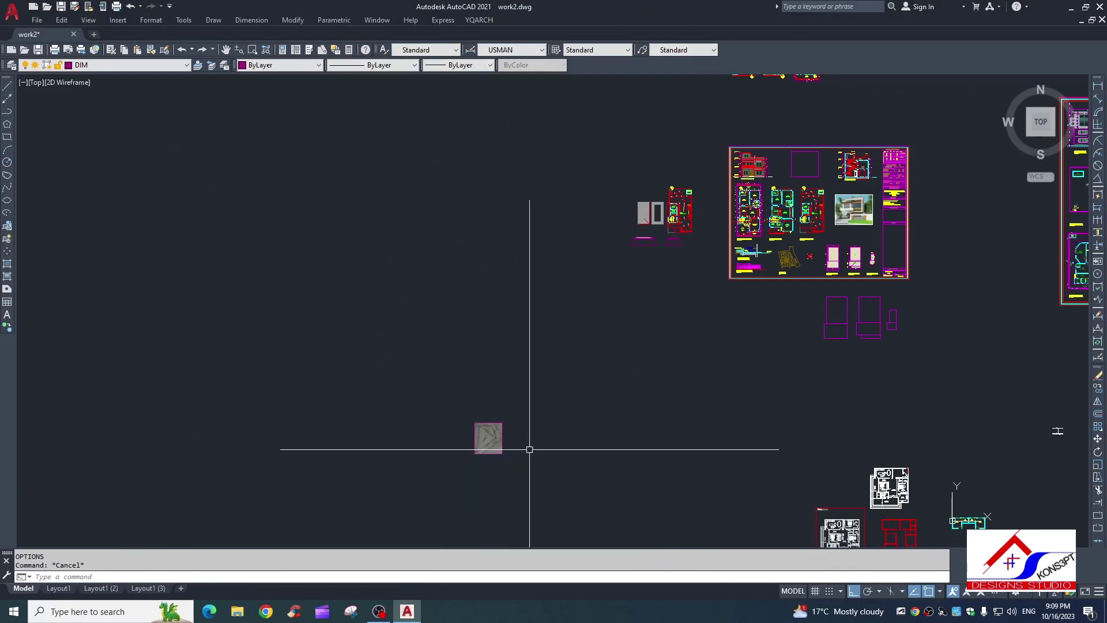
Step: Centre the scanned sketch in the view
{"action": "scroll", "coordinate": [482, 444], "scroll_direction": "up", "scroll_amount": 2}
{"action": "scroll", "coordinate": [473, 381], "scroll_direction": "up", "scroll_amount": 6}
{"action": "middle_click_drag", "start_coordinate": [465, 378], "coordinate": [537, 410]}
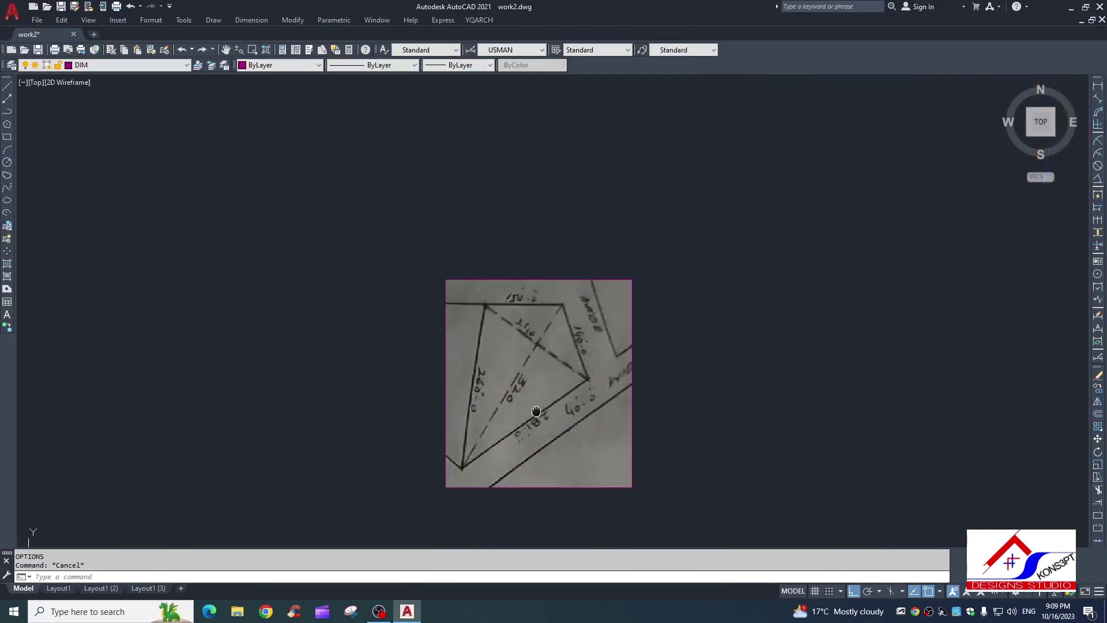
{"action": "scroll", "coordinate": [536, 410], "scroll_direction": "down", "scroll_amount": 5}
{"action": "scroll", "coordinate": [501, 384], "scroll_direction": "down", "scroll_amount": 3}
{"action": "type", "text": "OP"}
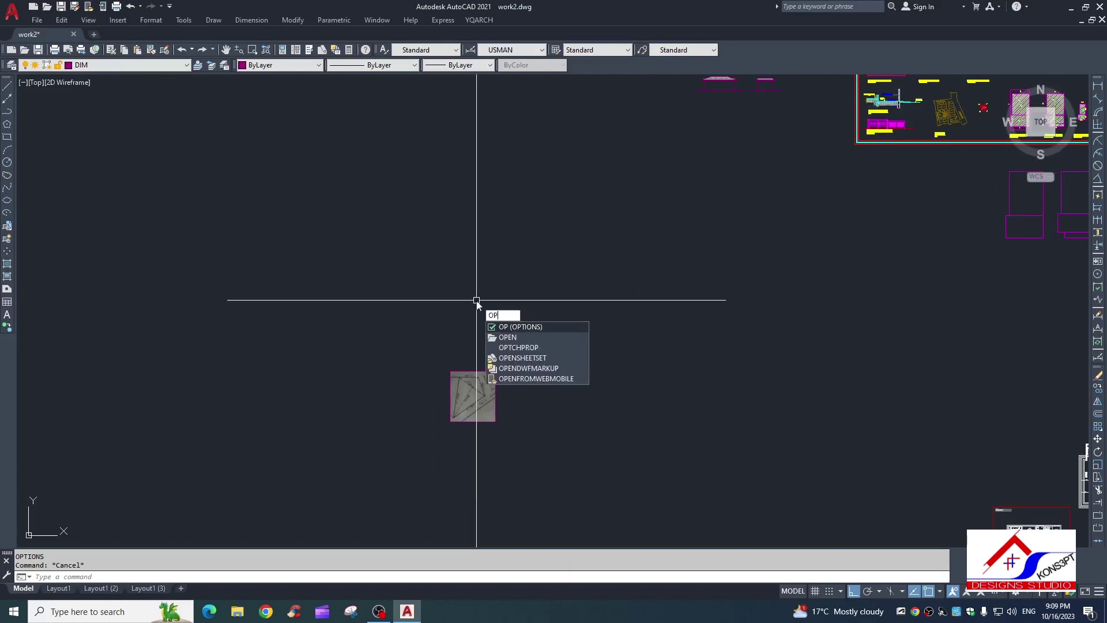
Step: Set the 2D model space uniform background colour to White in Options
{"action": "key", "text": "Return"}
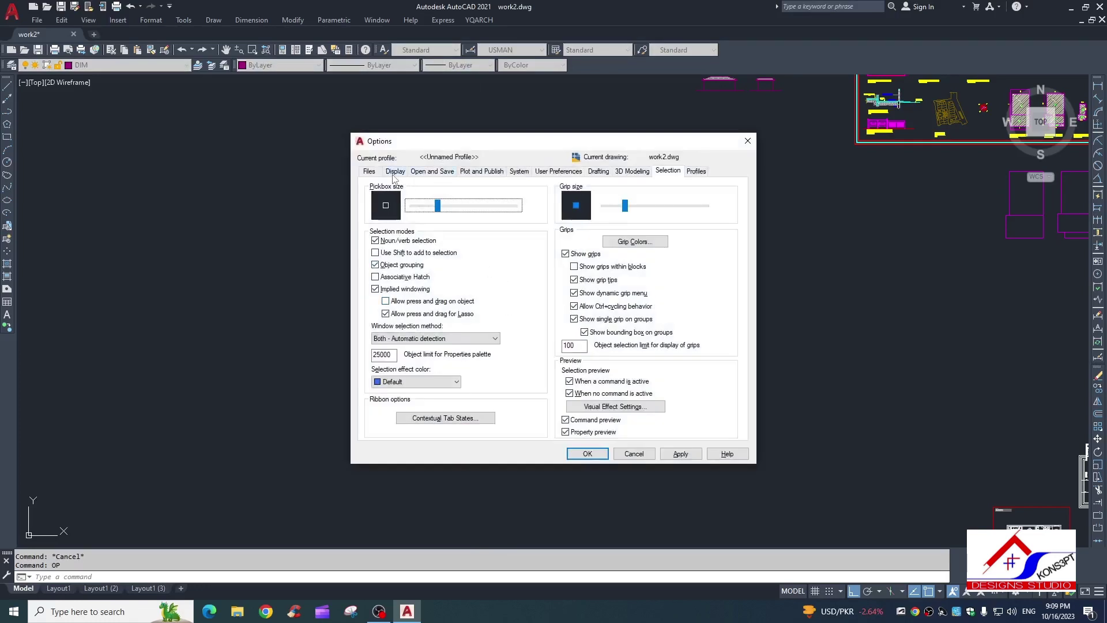
{"action": "left_click", "coordinate": [395, 172]}
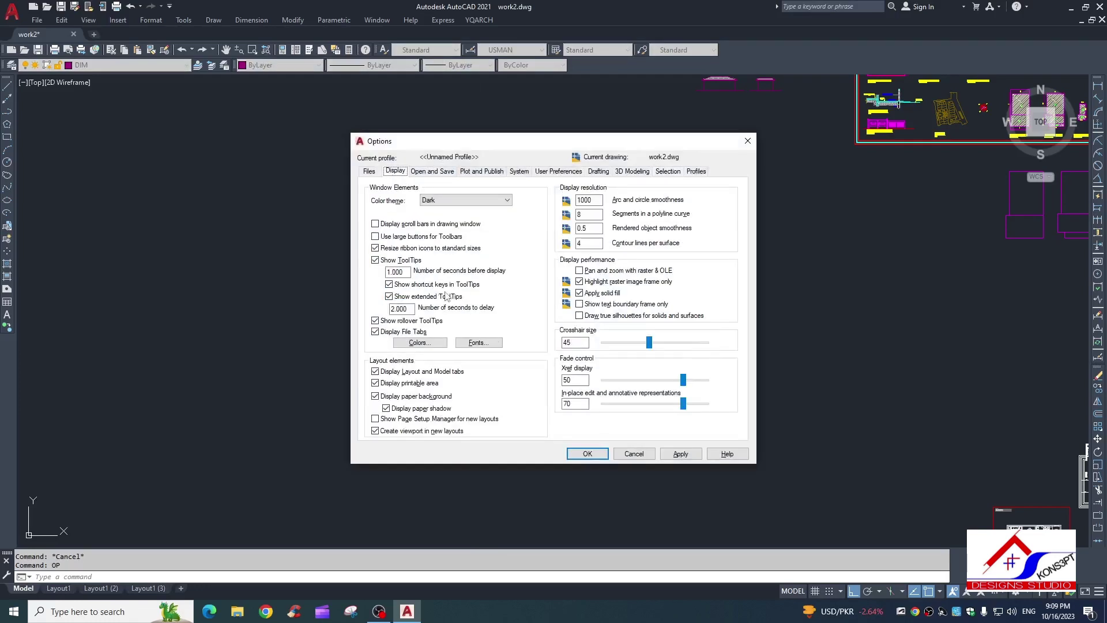
{"action": "left_click", "coordinate": [419, 343]}
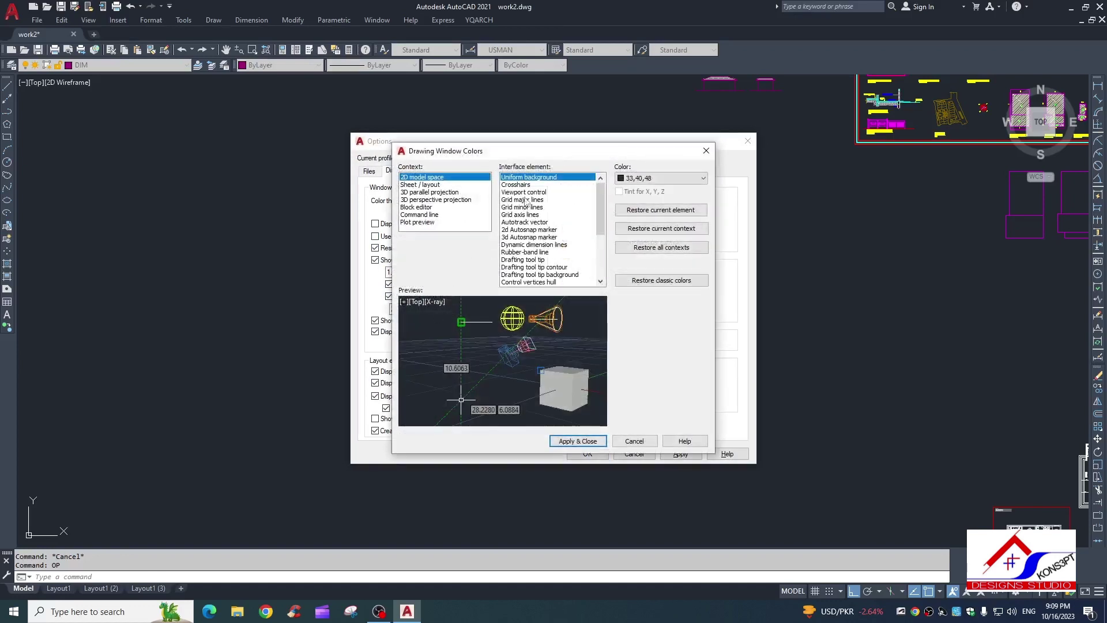
{"action": "left_click", "coordinate": [663, 178]}
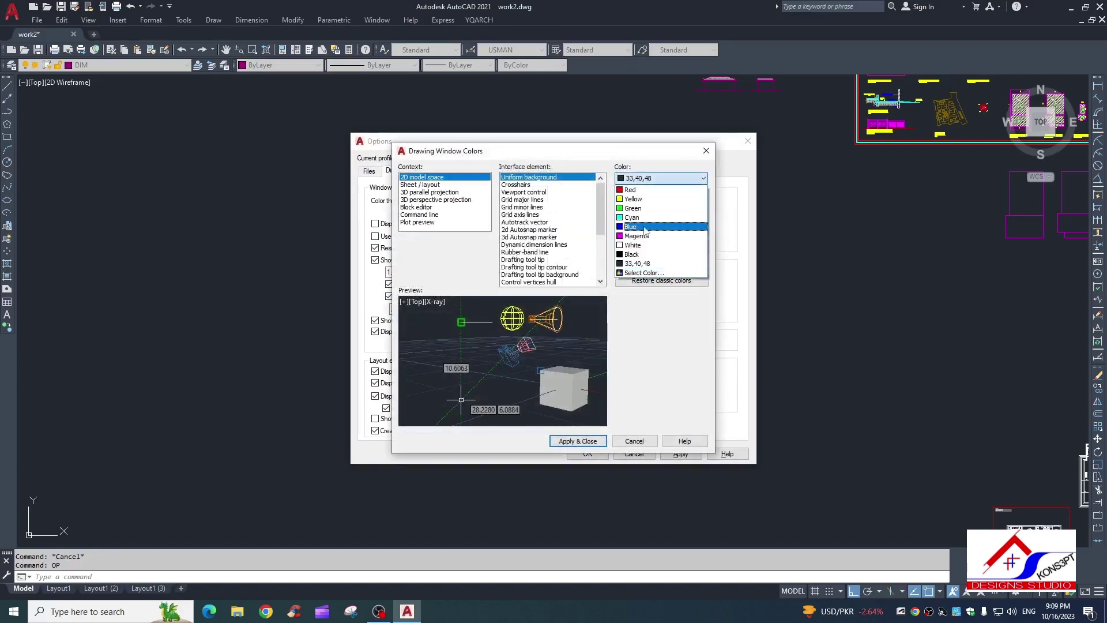
{"action": "left_click", "coordinate": [632, 245]}
{"action": "left_click", "coordinate": [577, 442]}
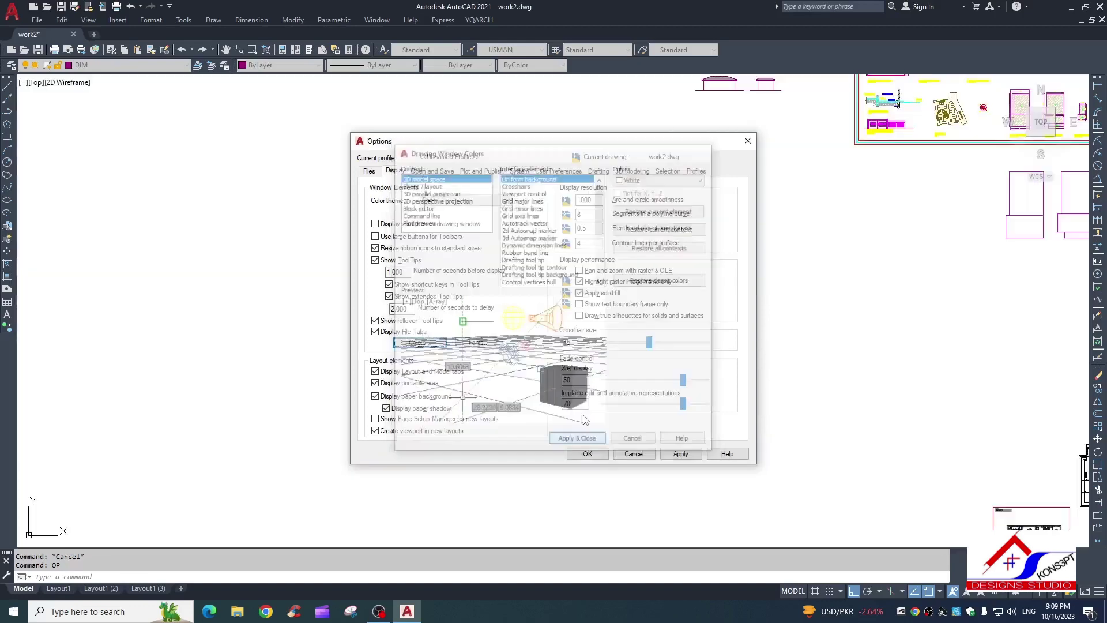
{"action": "left_click", "coordinate": [587, 453]}
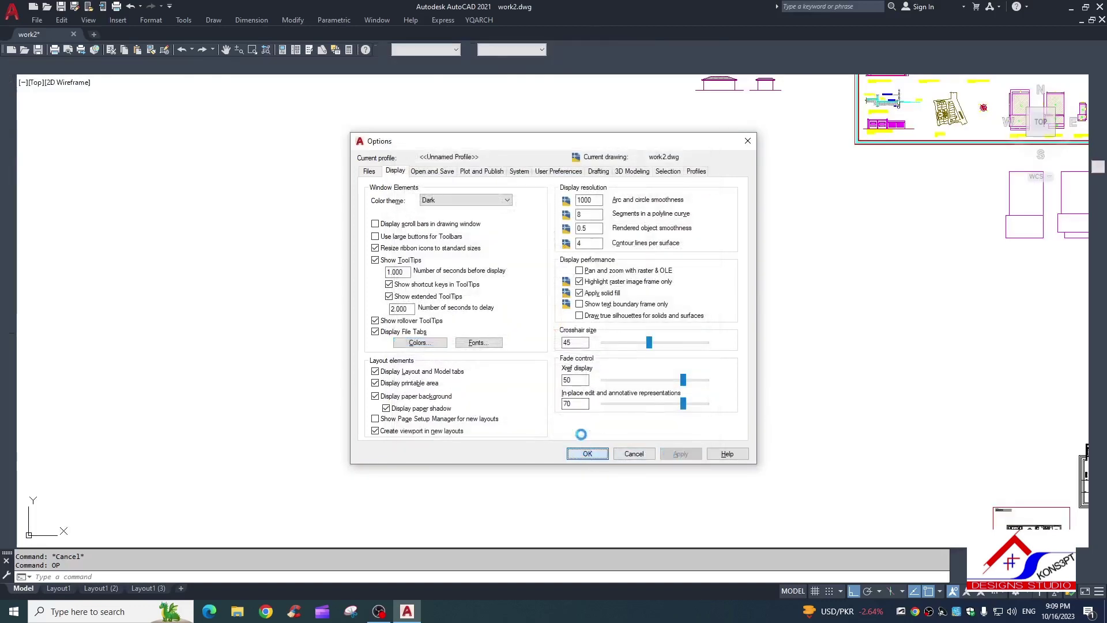
{"action": "scroll", "coordinate": [545, 370], "scroll_direction": "down", "scroll_amount": 3}
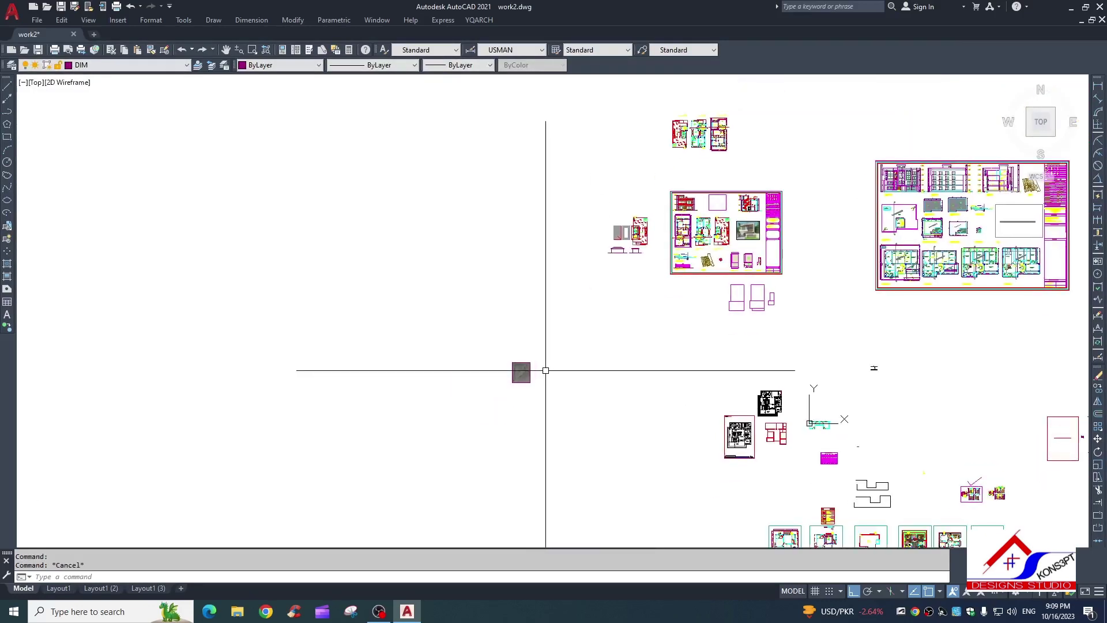
Step: Keep DIM as the current layer and set the current object colour to ByBlock
{"action": "scroll", "coordinate": [519, 370], "scroll_direction": "up", "scroll_amount": 2}
{"action": "scroll", "coordinate": [519, 370], "scroll_direction": "up", "scroll_amount": 5}
{"action": "middle_click_drag", "start_coordinate": [585, 383], "coordinate": [534, 351]}
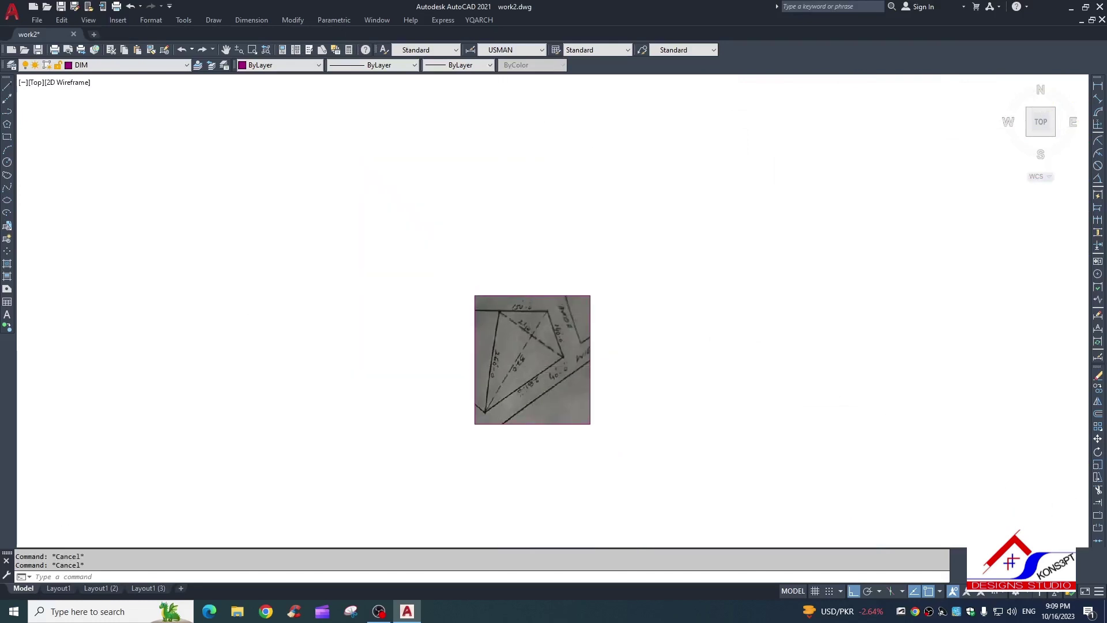
{"action": "scroll", "coordinate": [512, 421], "scroll_direction": "down", "scroll_amount": 4}
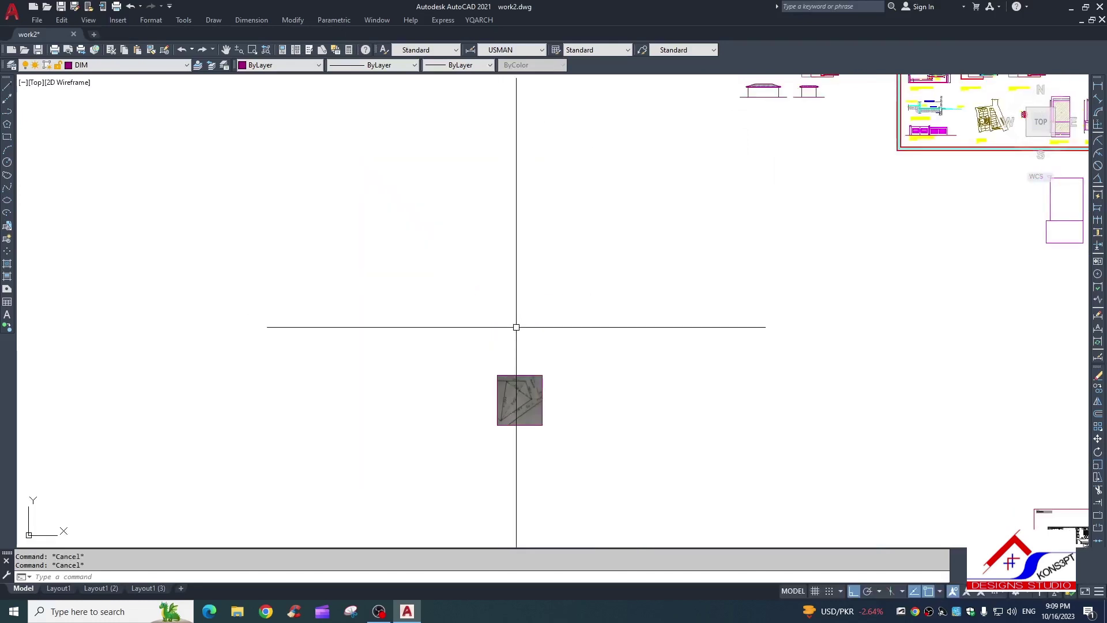
{"action": "left_click", "coordinate": [139, 65]}
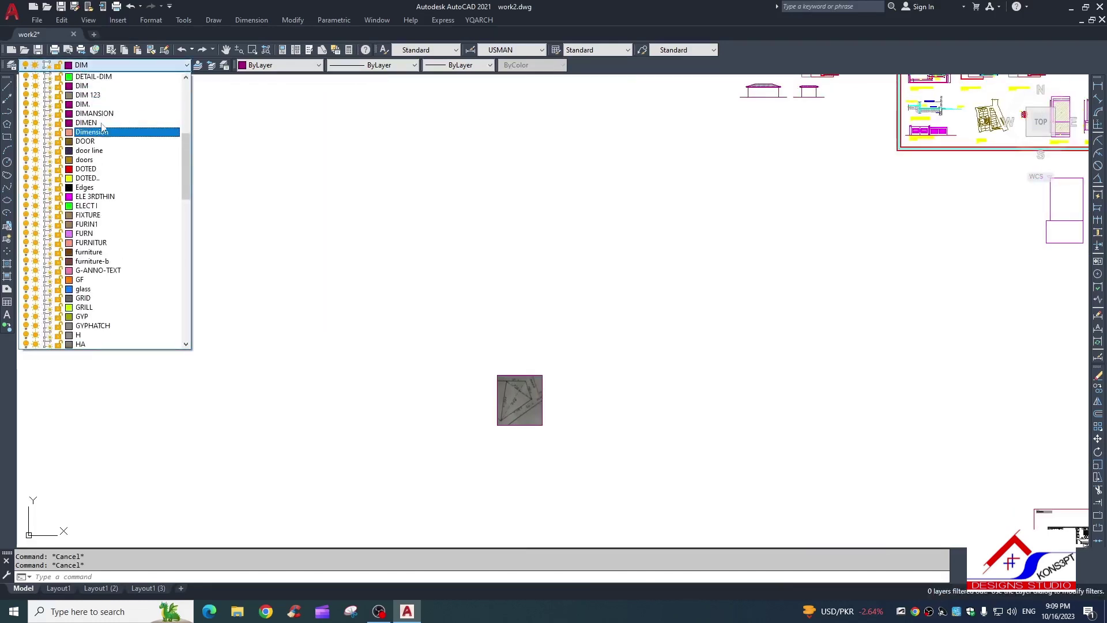
{"action": "scroll", "coordinate": [97, 132], "scroll_direction": "up", "scroll_amount": 8}
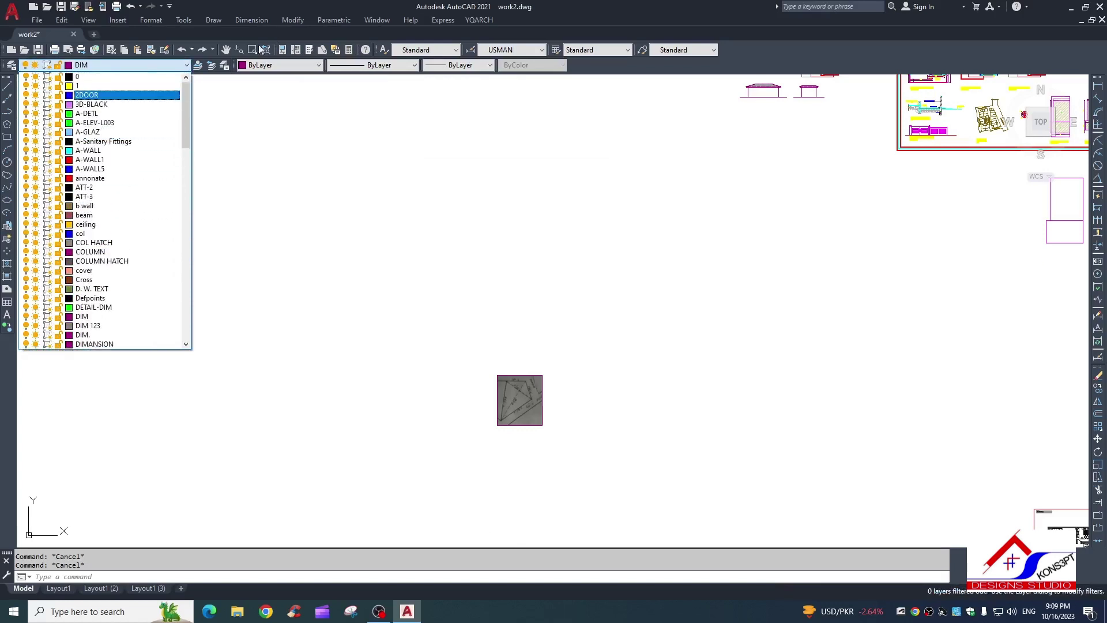
{"action": "left_click", "coordinate": [261, 65]}
{"action": "left_click", "coordinate": [262, 65]}
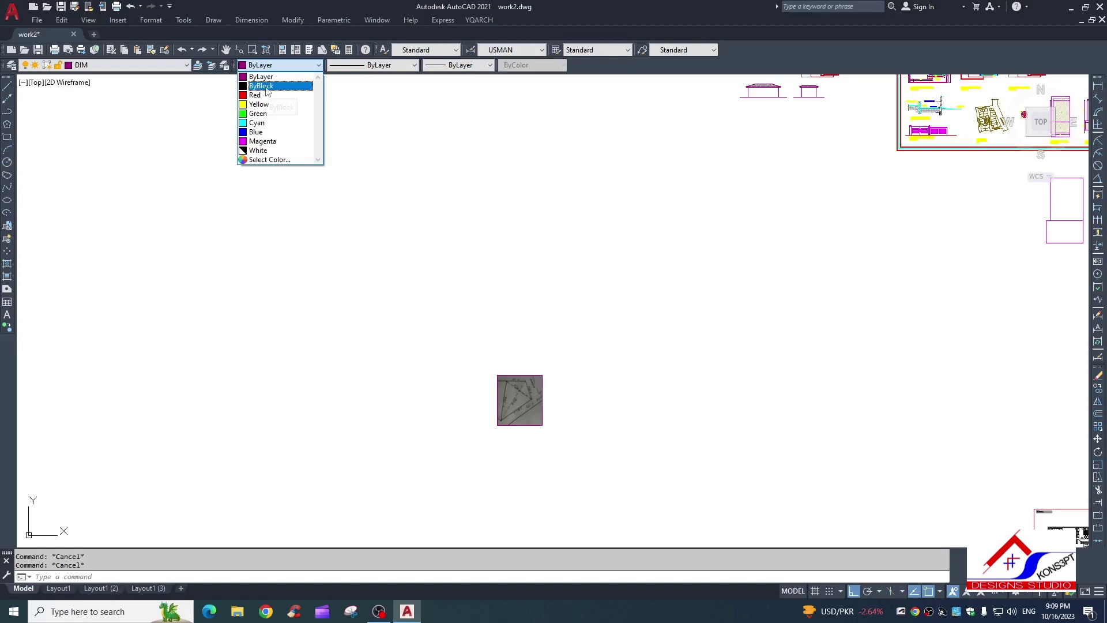
{"action": "left_click", "coordinate": [267, 91]}
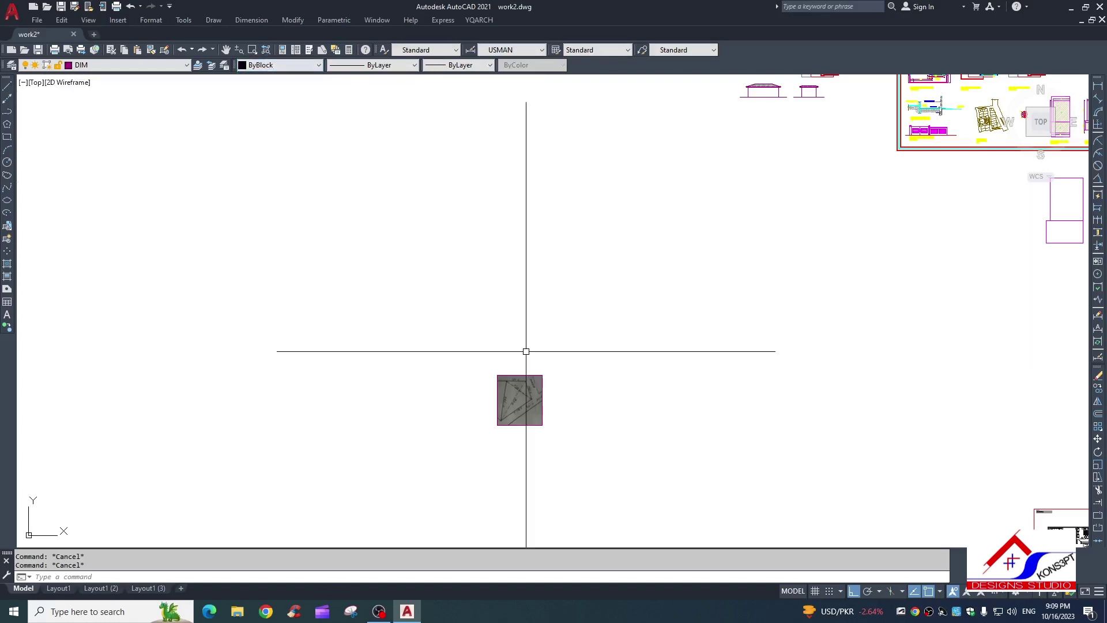
{"action": "scroll", "coordinate": [509, 349], "scroll_direction": "down", "scroll_amount": 1}
{"action": "scroll", "coordinate": [513, 358], "scroll_direction": "up", "scroll_amount": 1}
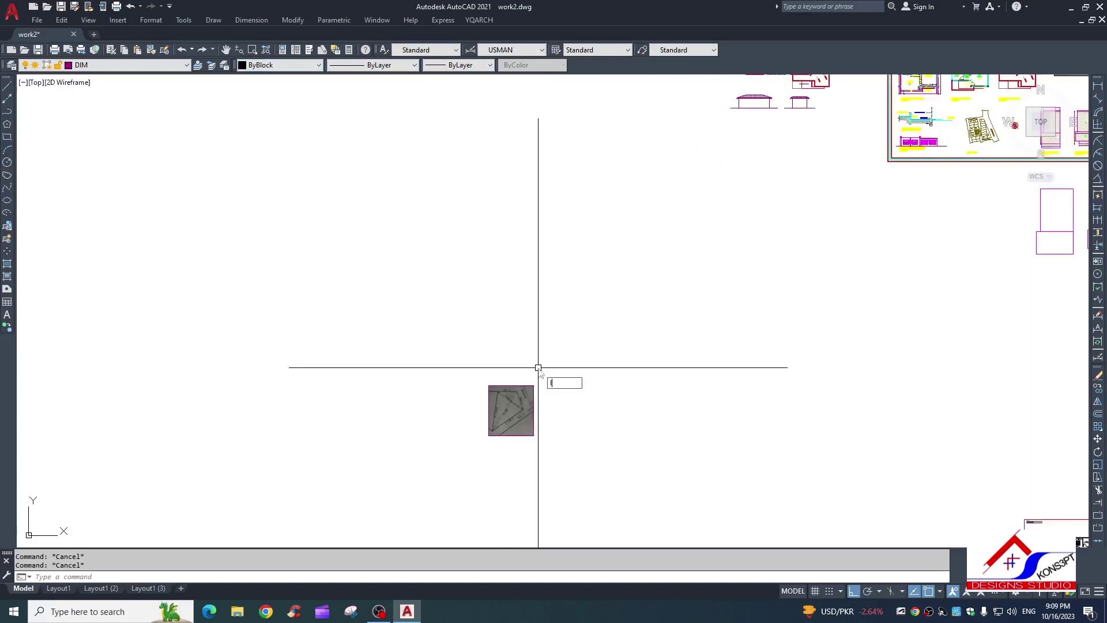
Step: Start a line, pick its first point, then cancel it
{"action": "type", "text": "L"}
{"action": "key", "text": "Return"}
{"action": "scroll", "coordinate": [501, 388], "scroll_direction": "up", "scroll_amount": 4}
{"action": "scroll", "coordinate": [501, 425], "scroll_direction": "up", "scroll_amount": 2}
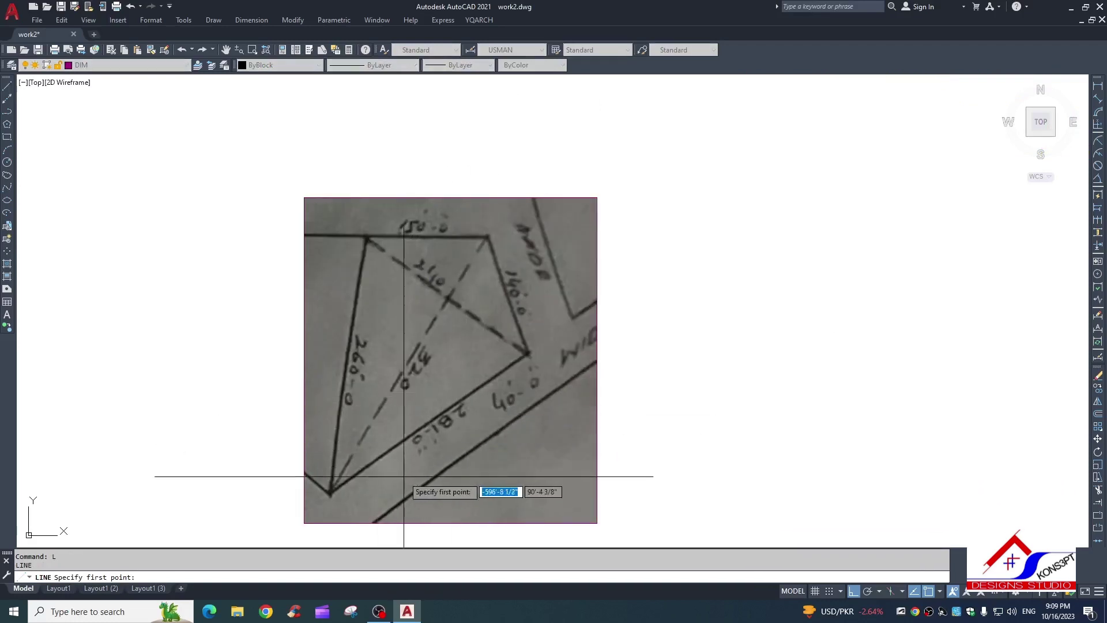
{"action": "scroll", "coordinate": [502, 383], "scroll_direction": "down", "scroll_amount": 4}
{"action": "scroll", "coordinate": [363, 339], "scroll_direction": "down", "scroll_amount": 2}
{"action": "left_click", "coordinate": [349, 340]}
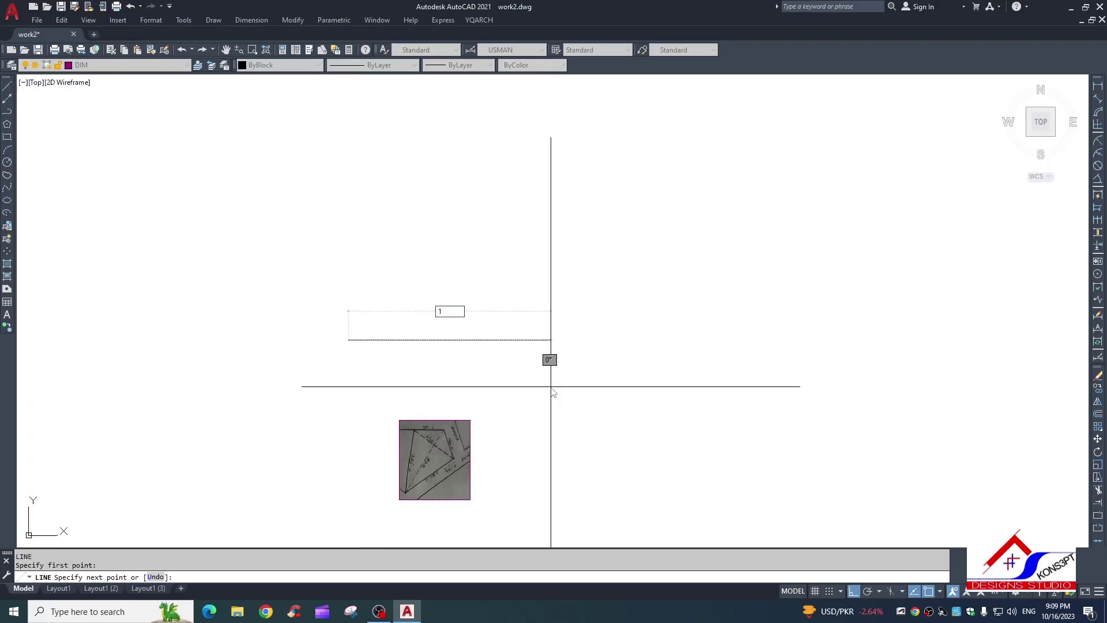
{"action": "key", "text": "Escape"}
{"action": "key", "text": "Escape"}
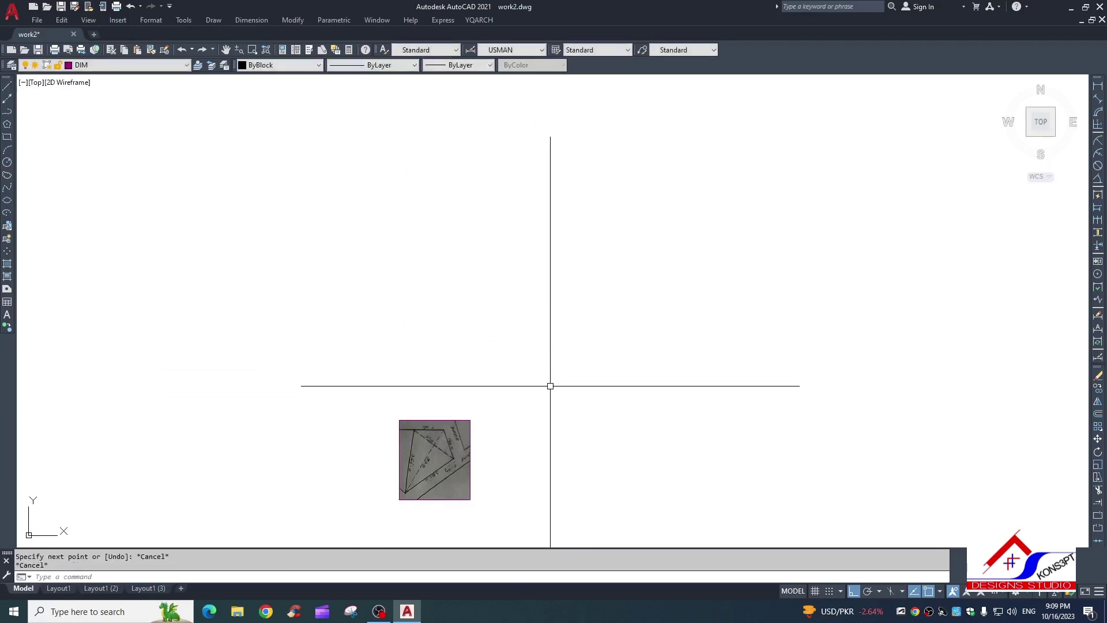
{"action": "type", "text": "281"}
Step: Draw the 281' horizontal base line beside the scanned sketch
{"action": "key", "text": "Escape"}
{"action": "type", "text": "l"}
{"action": "key", "text": "Return"}
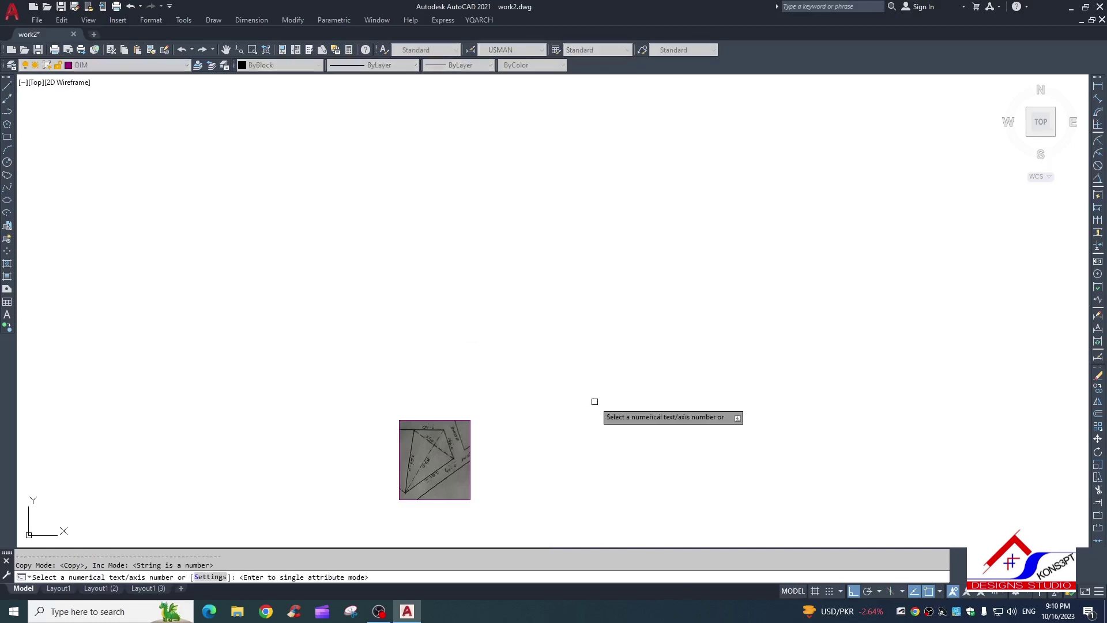
{"action": "left_click", "coordinate": [439, 328]}
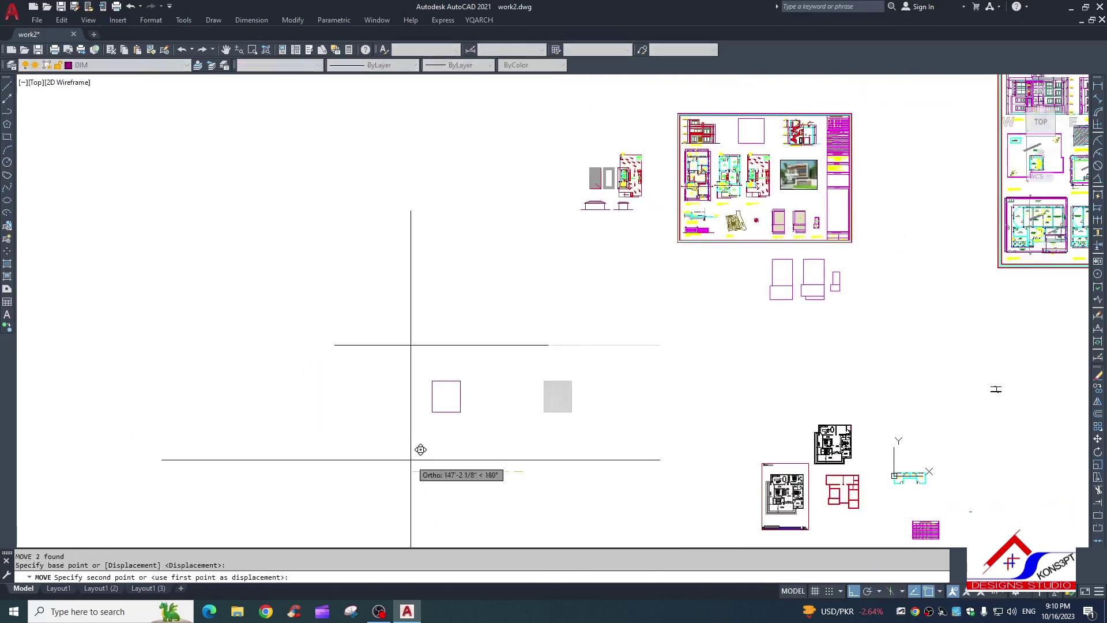
{"action": "scroll", "coordinate": [333, 447], "scroll_direction": "up", "scroll_amount": 3}
{"action": "scroll", "coordinate": [383, 418], "scroll_direction": "up", "scroll_amount": 5}
{"action": "scroll", "coordinate": [527, 376], "scroll_direction": "down", "scroll_amount": 2}
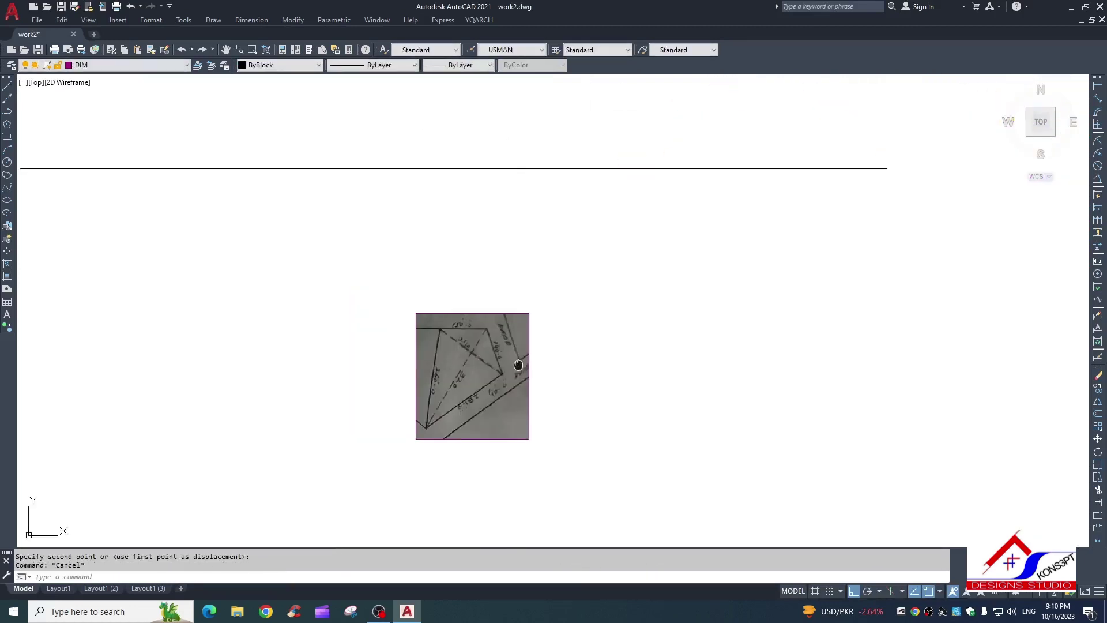
{"action": "scroll", "coordinate": [679, 239], "scroll_direction": "down", "scroll_amount": 4}
{"action": "scroll", "coordinate": [546, 314], "scroll_direction": "up", "scroll_amount": 2}
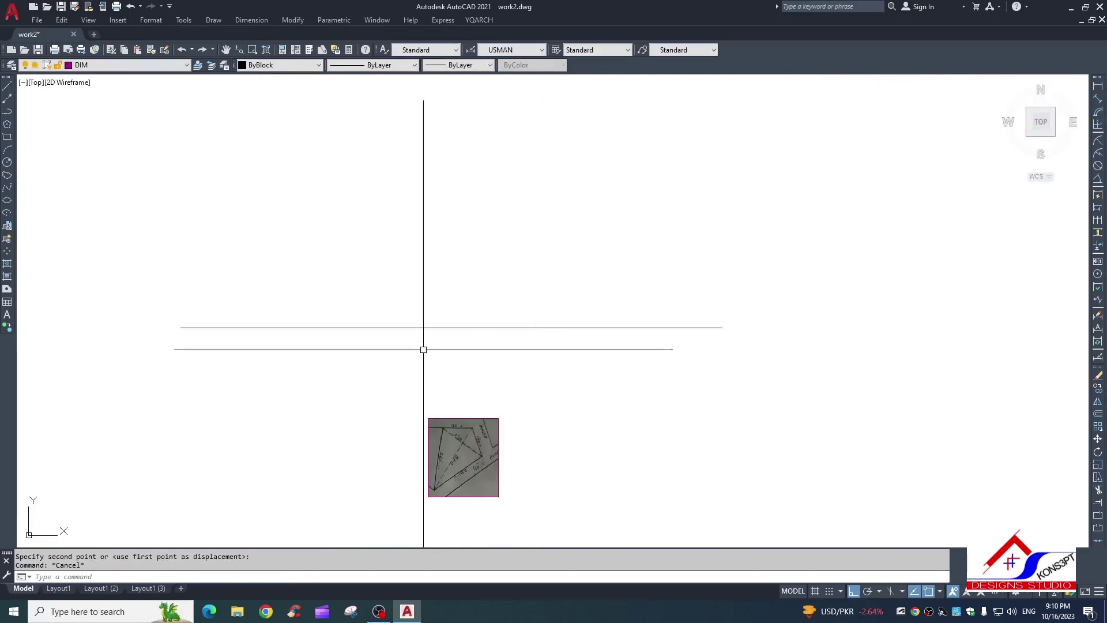
Step: Change the base line's colour to Red and reselect it
{"action": "left_click", "coordinate": [542, 327]}
{"action": "left_click", "coordinate": [580, 361]}
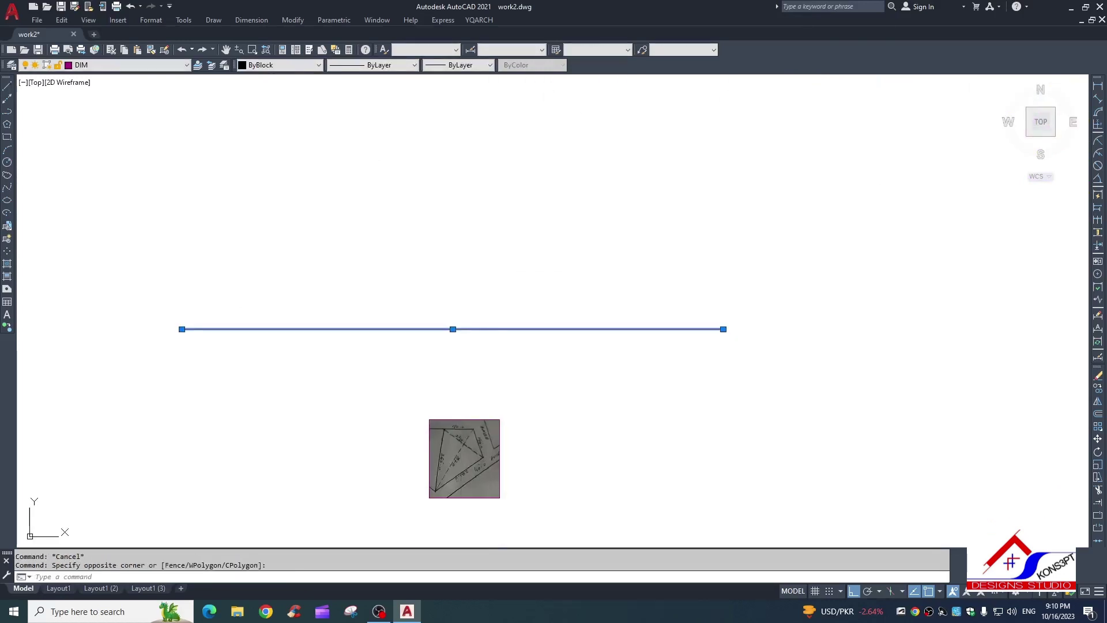
{"action": "middle_click_drag", "start_coordinate": [526, 289], "coordinate": [551, 304]}
{"action": "left_click", "coordinate": [293, 70]}
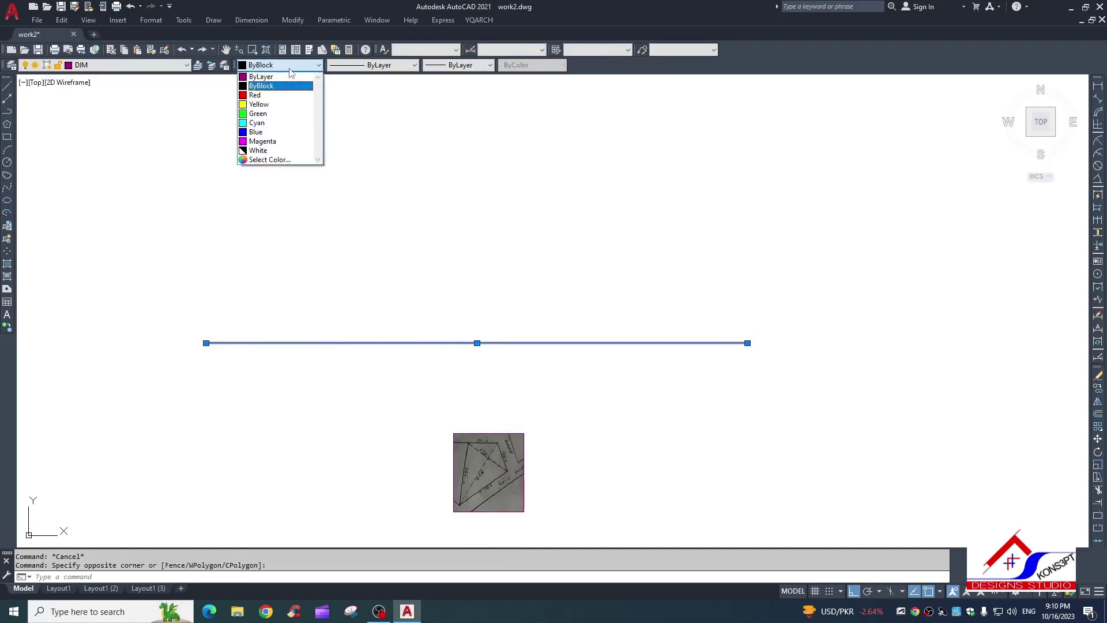
{"action": "left_click", "coordinate": [254, 94]}
{"action": "key", "text": "Escape"}
{"action": "scroll", "coordinate": [502, 366], "scroll_direction": "down", "scroll_amount": 4}
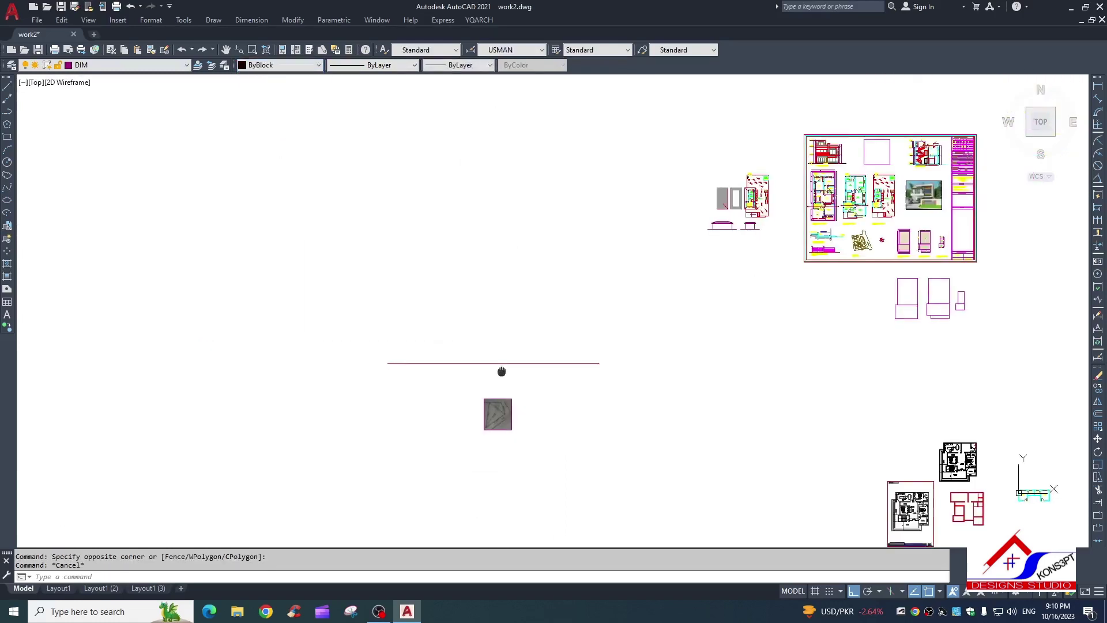
{"action": "scroll", "coordinate": [490, 309], "scroll_direction": "up", "scroll_amount": 4}
{"action": "left_click", "coordinate": [568, 306]}
{"action": "left_click", "coordinate": [557, 346]}
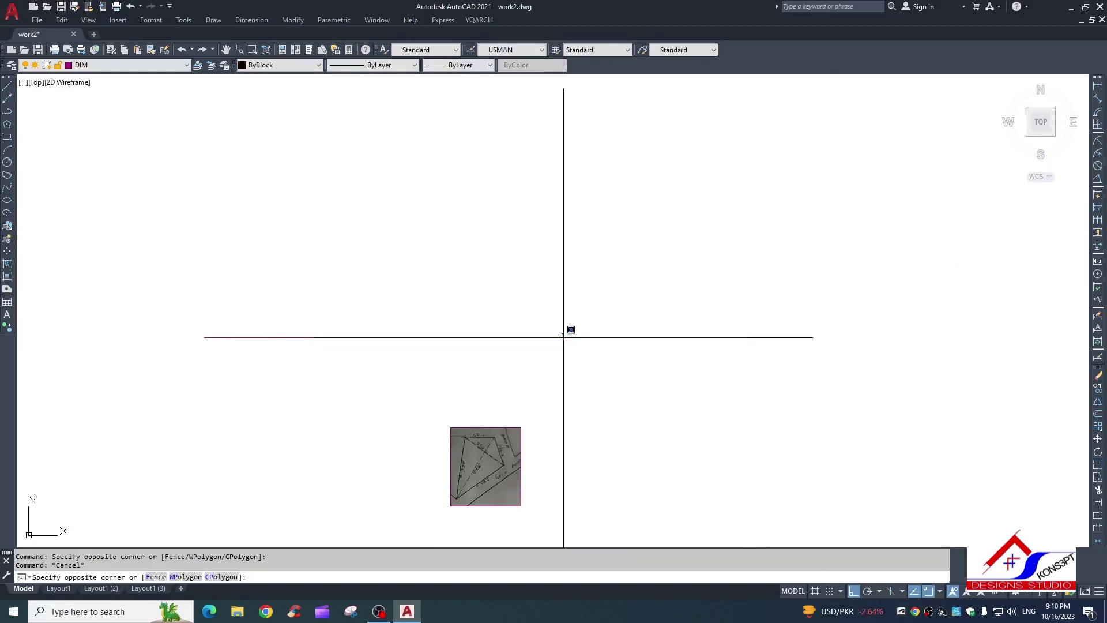
Step: Replace the red line with a width-2 polyline for the 281' bottom edge
{"action": "key", "text": "ctrl+1"}
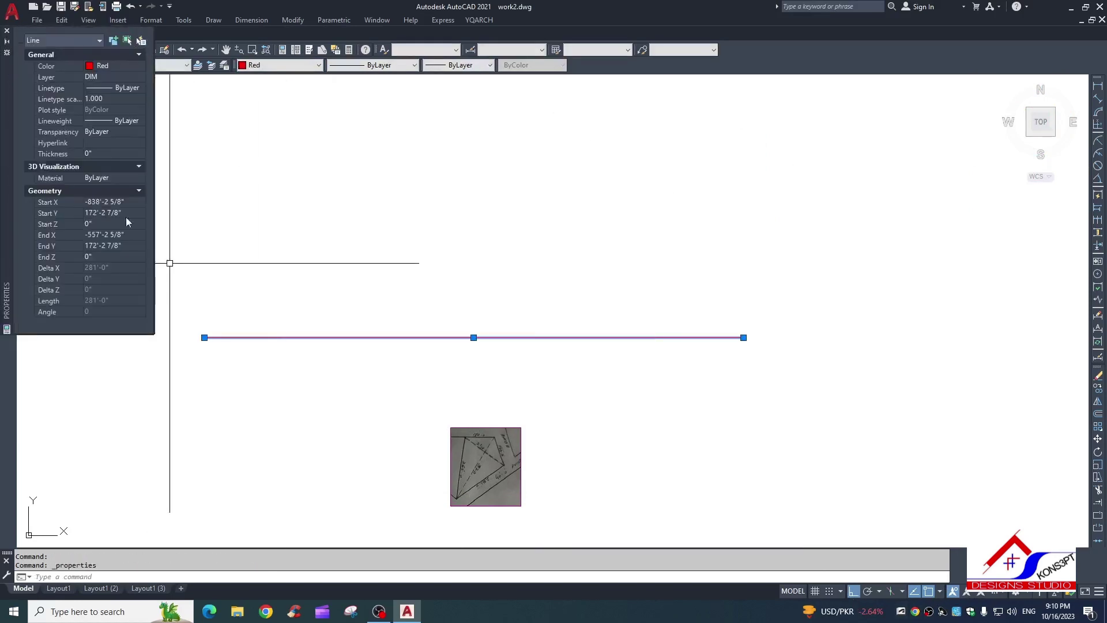
{"action": "key", "text": "Delete"}
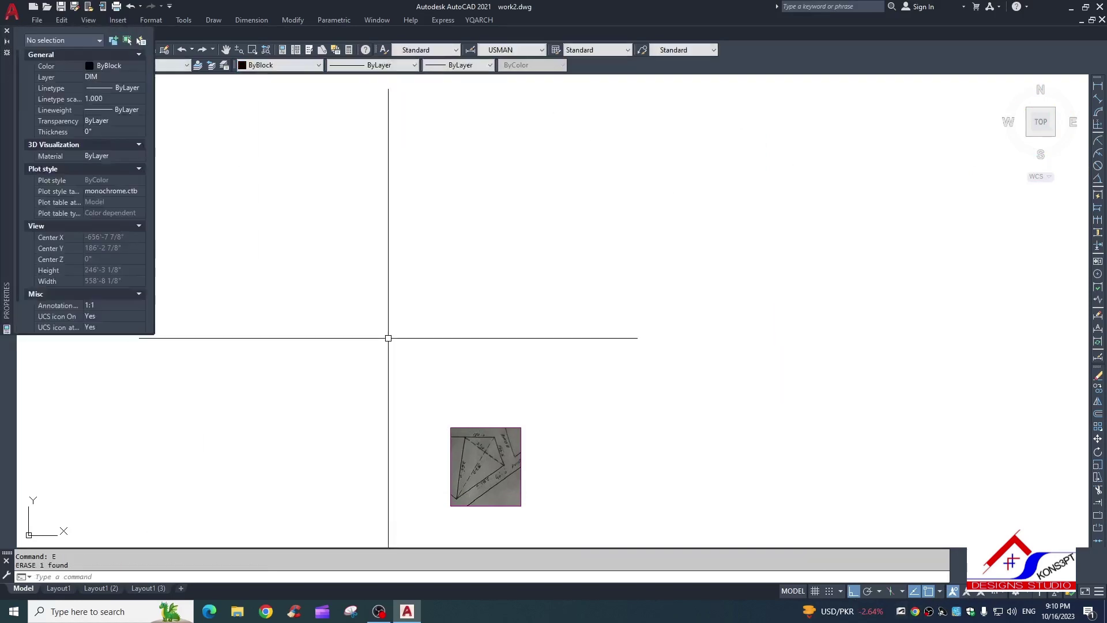
{"action": "type", "text": "pl"}
{"action": "key", "text": "Return"}
{"action": "left_click", "coordinate": [369, 333]}
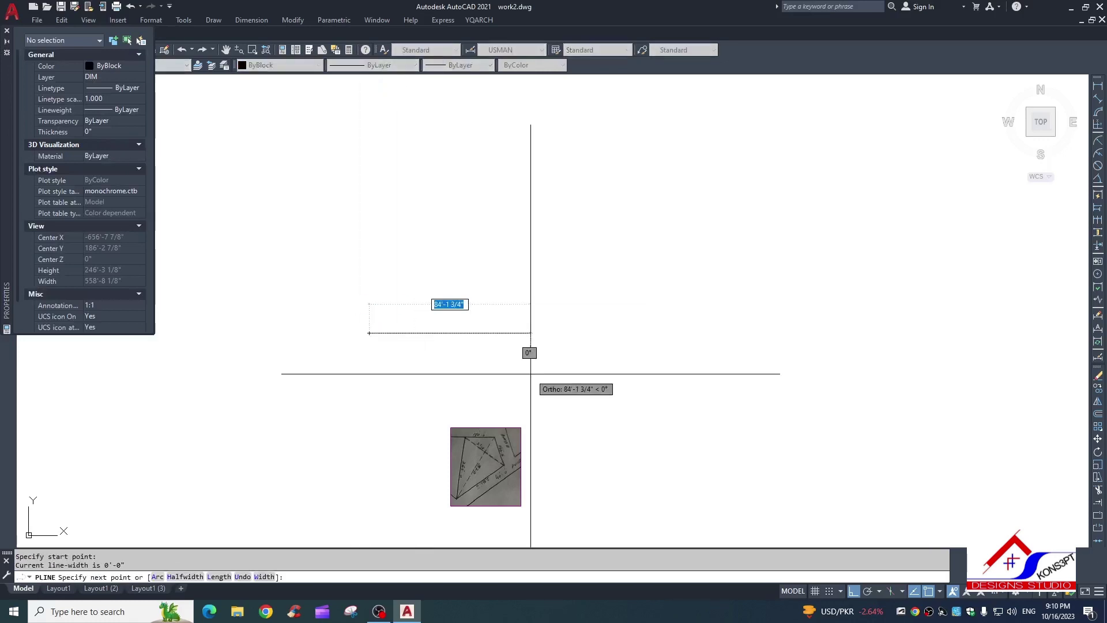
{"action": "type", "text": "w"}
{"action": "key", "text": "Return"}
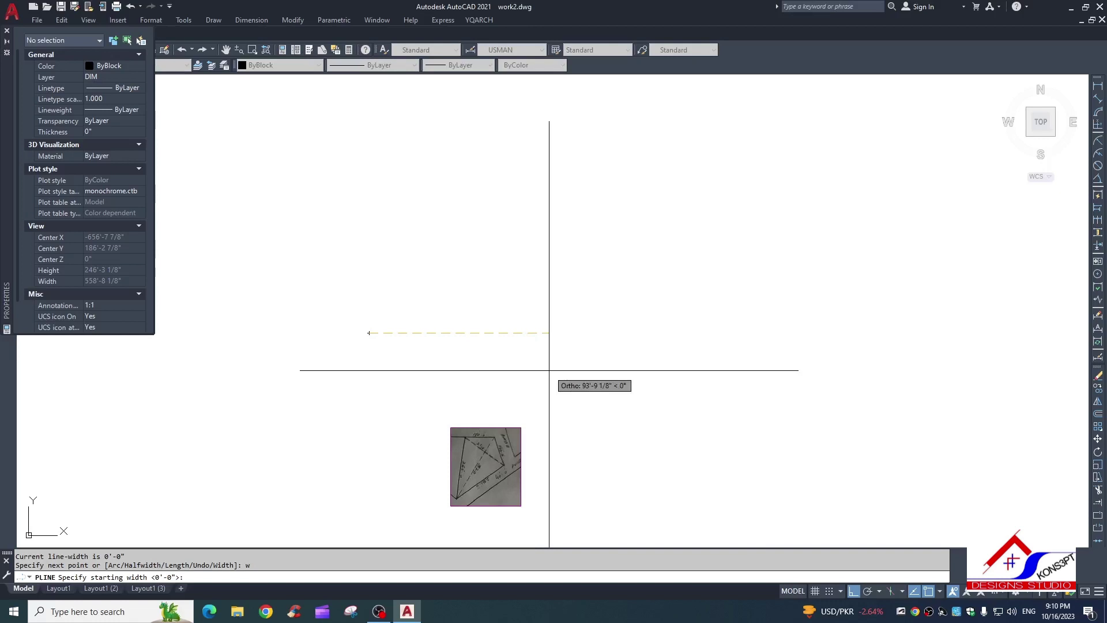
{"action": "type", "text": "2"}
{"action": "key", "text": "Return"}
{"action": "type", "text": "2"}
{"action": "key", "text": "Return"}
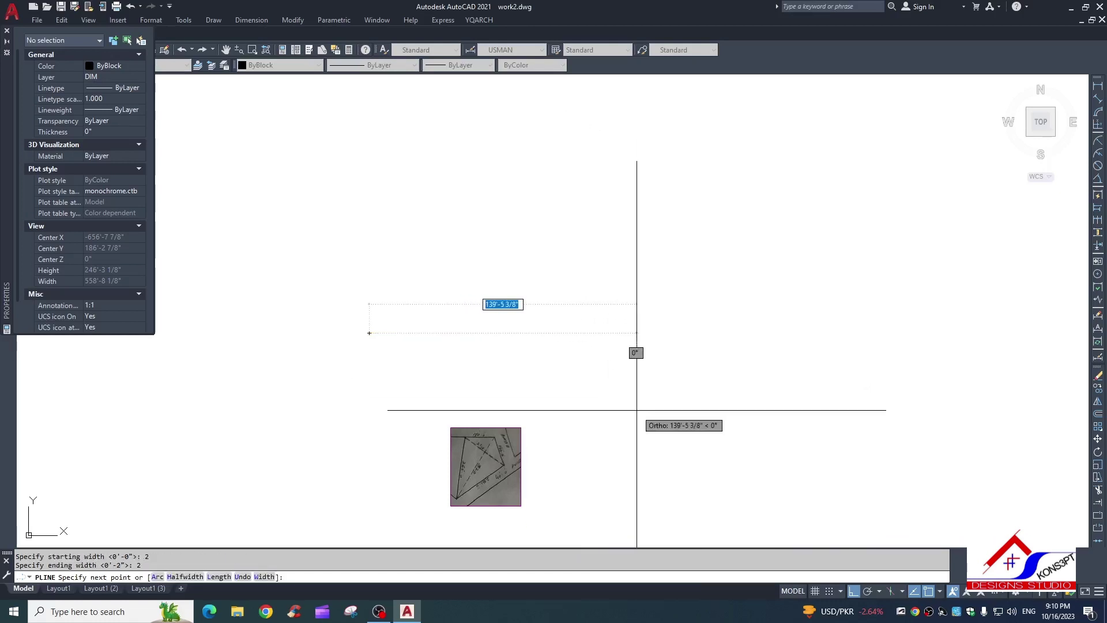
{"action": "type", "text": "281'"}
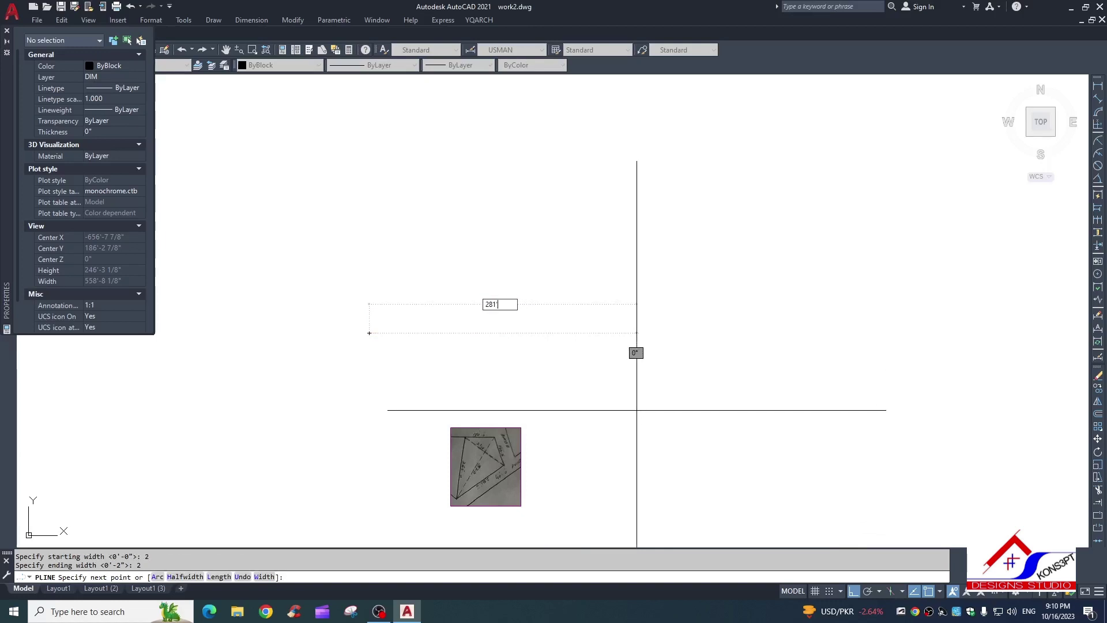
{"action": "key", "text": "Return"}
{"action": "key", "text": "Escape"}
Step: Zoom around the base line, then restart and cancel the polyline command
{"action": "scroll", "coordinate": [732, 473], "scroll_direction": "down", "scroll_amount": 5}
{"action": "scroll", "coordinate": [896, 469], "scroll_direction": "up", "scroll_amount": 4}
{"action": "scroll", "coordinate": [834, 494], "scroll_direction": "down", "scroll_amount": 4}
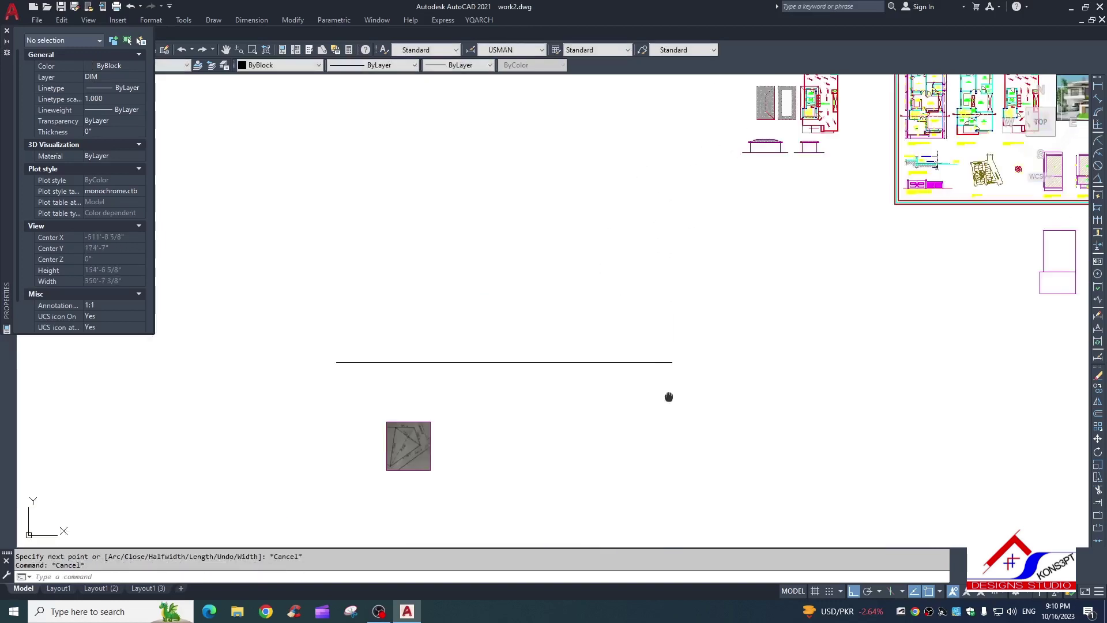
{"action": "scroll", "coordinate": [578, 384], "scroll_direction": "up", "scroll_amount": 3}
{"action": "scroll", "coordinate": [578, 384], "scroll_direction": "up", "scroll_amount": 2}
{"action": "scroll", "coordinate": [568, 366], "scroll_direction": "up", "scroll_amount": 8}
{"action": "scroll", "coordinate": [583, 395], "scroll_direction": "up", "scroll_amount": 6}
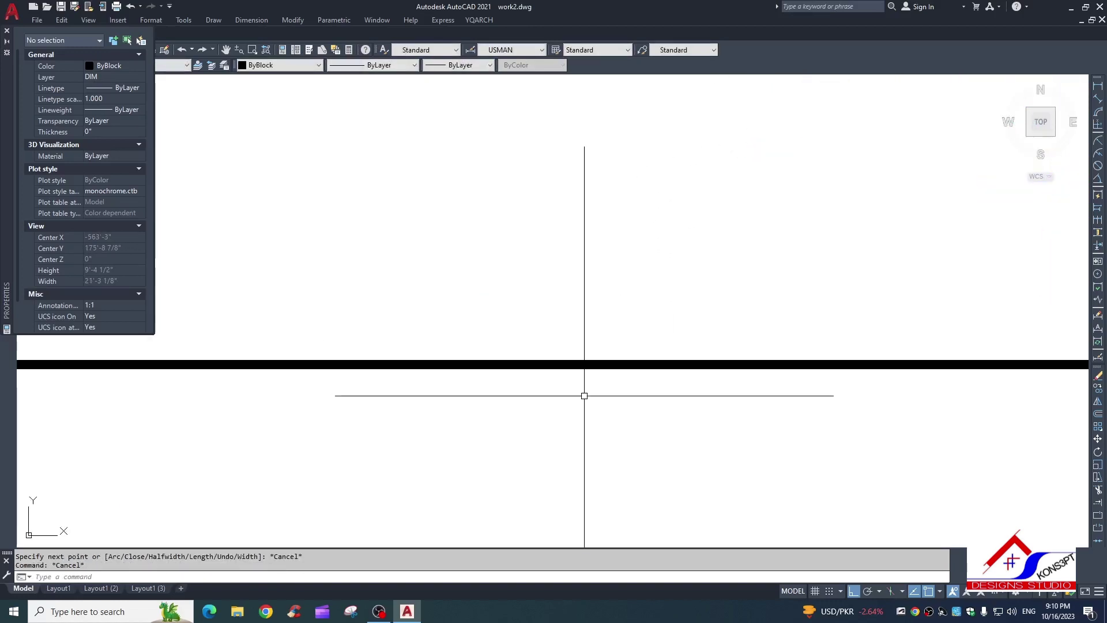
{"action": "scroll", "coordinate": [584, 395], "scroll_direction": "down", "scroll_amount": 1}
{"action": "scroll", "coordinate": [582, 395], "scroll_direction": "down", "scroll_amount": 6}
{"action": "scroll", "coordinate": [617, 405], "scroll_direction": "down", "scroll_amount": 6}
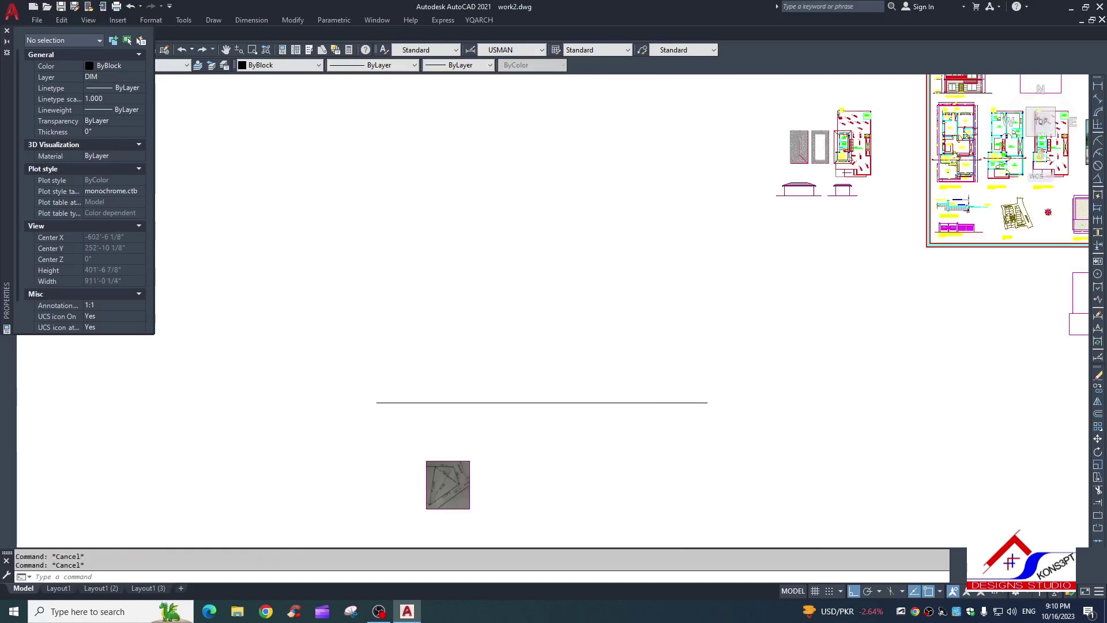
{"action": "scroll", "coordinate": [664, 405], "scroll_direction": "down", "scroll_amount": 6}
{"action": "type", "text": "pl"}
{"action": "key", "text": "Return"}
{"action": "key", "text": "Escape"}
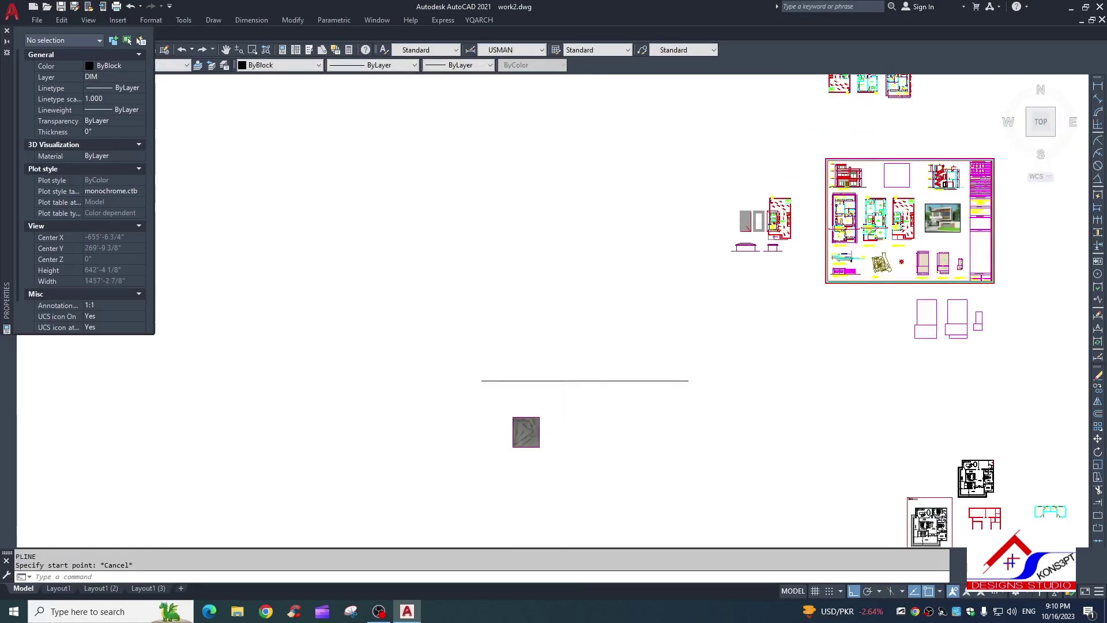
{"action": "scroll", "coordinate": [546, 436], "scroll_direction": "up", "scroll_amount": 7}
{"action": "scroll", "coordinate": [476, 415], "scroll_direction": "up", "scroll_amount": 2}
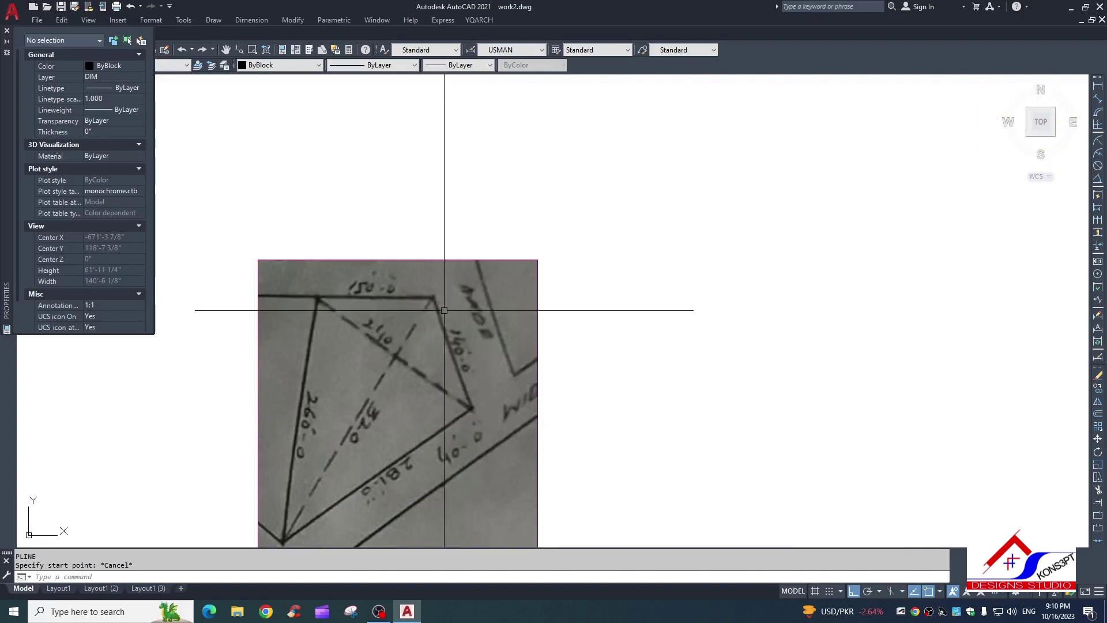
Step: Draw a 140' radius circle centred on the base line's right end
{"action": "type", "text": "c"}
{"action": "key", "text": "Return"}
{"action": "scroll", "coordinate": [456, 395], "scroll_direction": "down", "scroll_amount": 8}
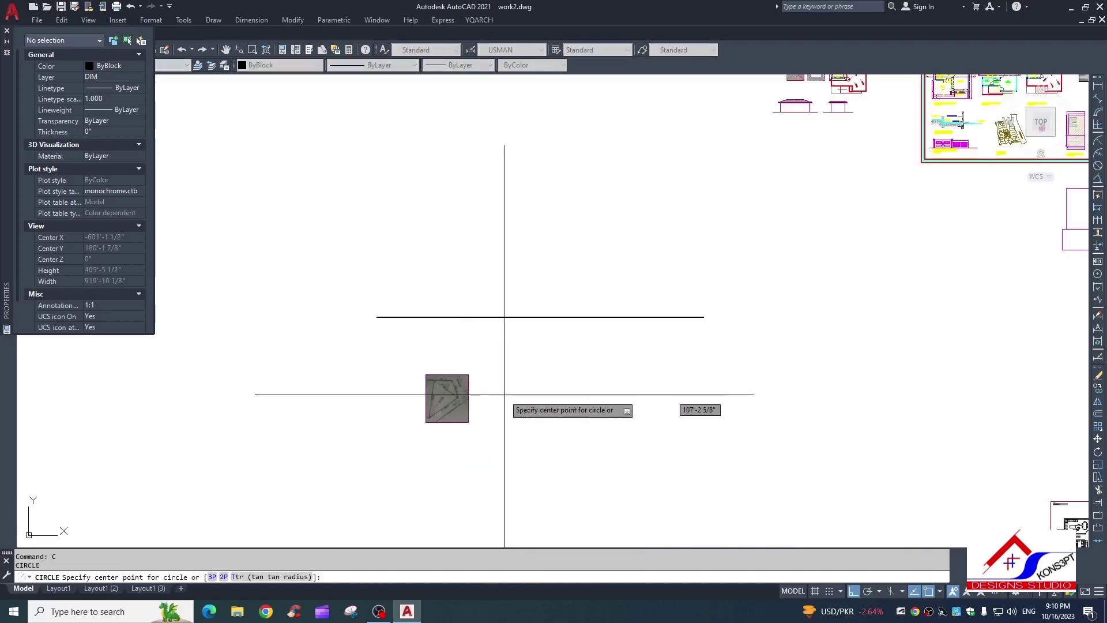
{"action": "left_click", "coordinate": [704, 317]}
{"action": "type", "text": "140"}
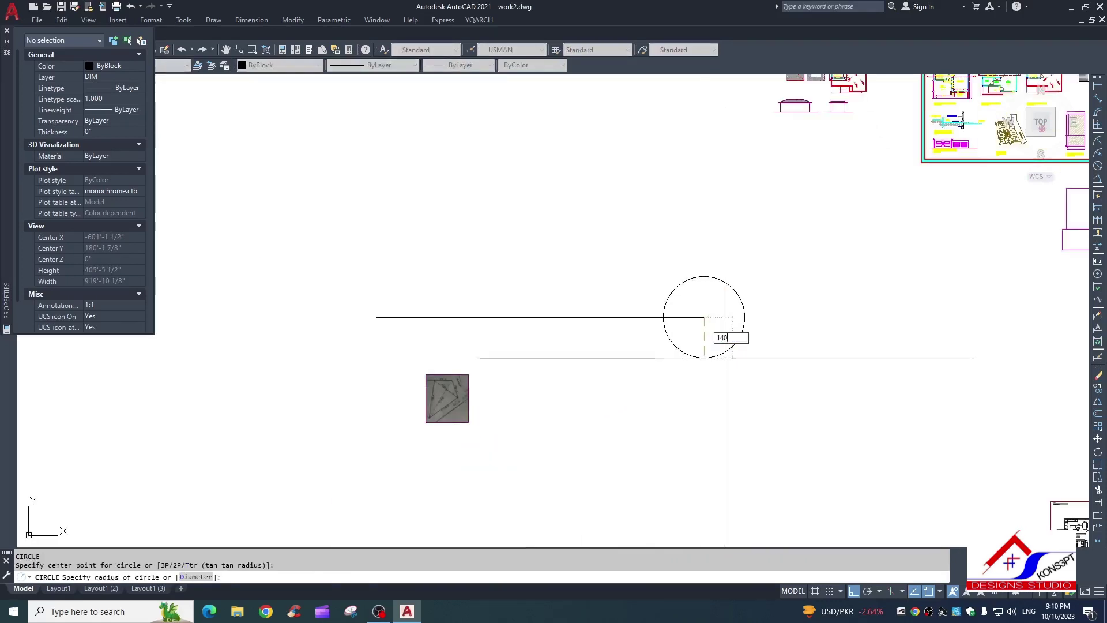
{"action": "key", "text": "Return"}
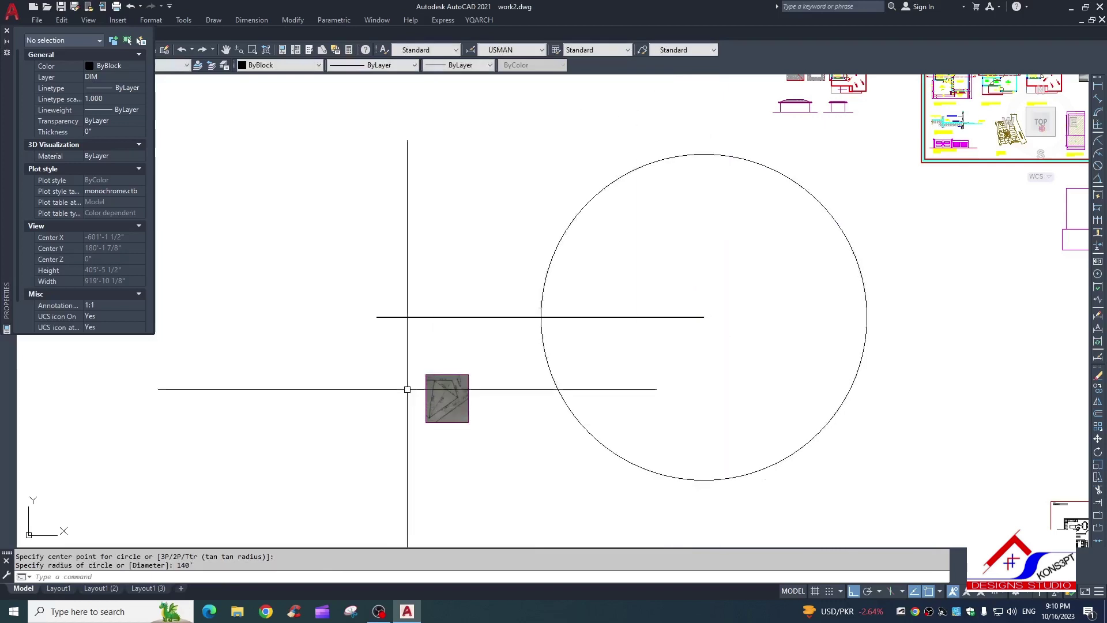
{"action": "scroll", "coordinate": [414, 386], "scroll_direction": "up", "scroll_amount": 6}
{"action": "scroll", "coordinate": [577, 403], "scroll_direction": "up", "scroll_amount": 2}
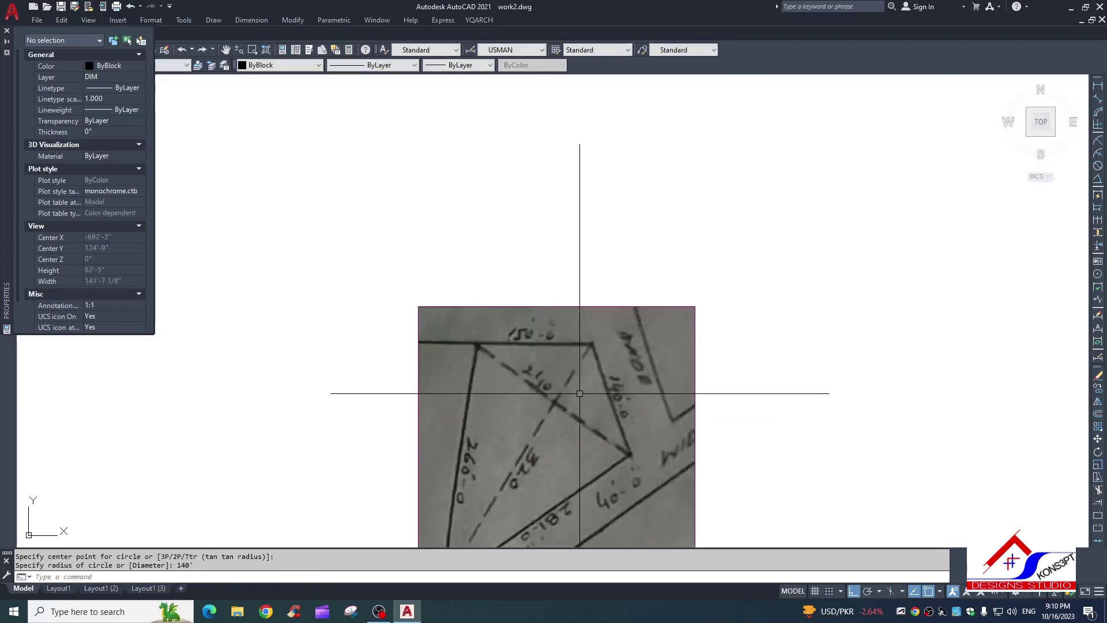
{"action": "scroll", "coordinate": [489, 494], "scroll_direction": "down", "scroll_amount": 2}
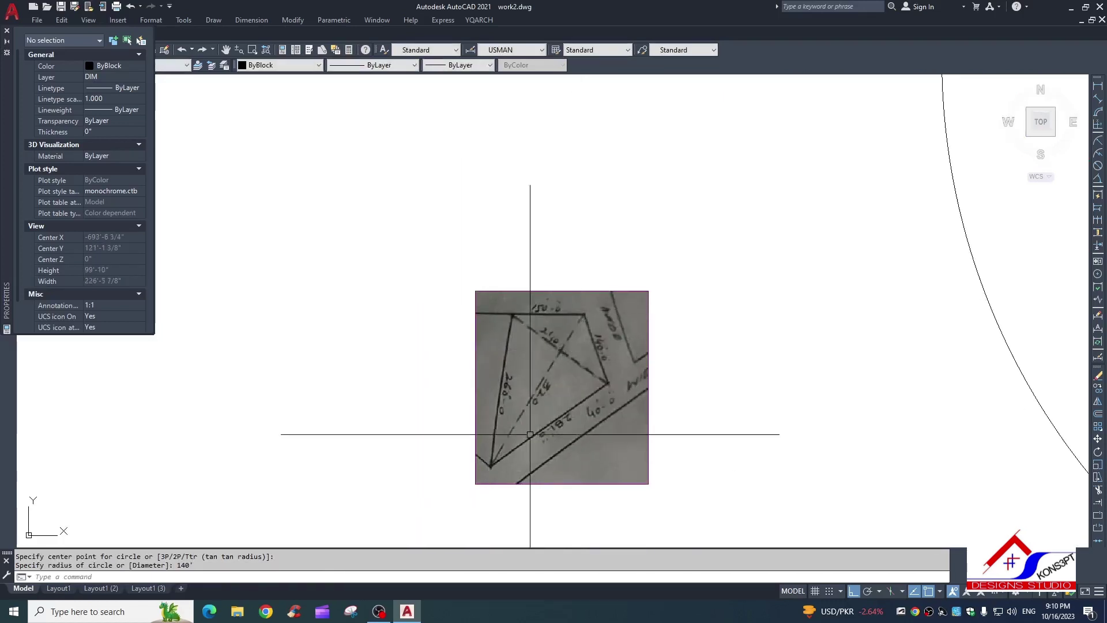
{"action": "scroll", "coordinate": [503, 433], "scroll_direction": "down", "scroll_amount": 4}
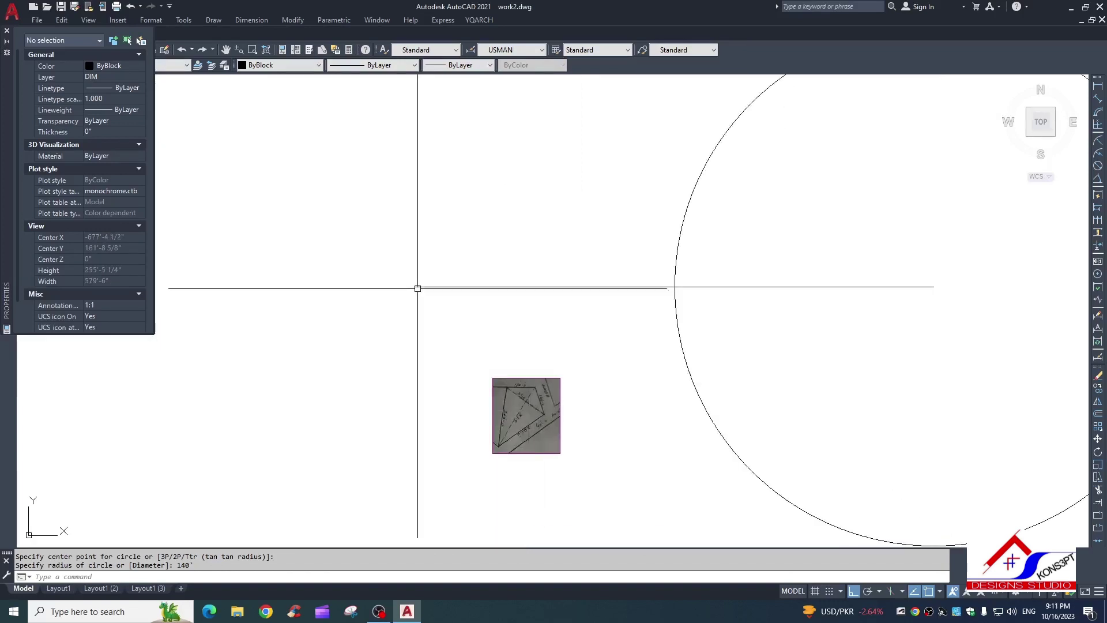
Step: Draw a 320' radius circle centred on the base line's left end
{"action": "key", "text": "Return"}
{"action": "left_click", "coordinate": [414, 286]}
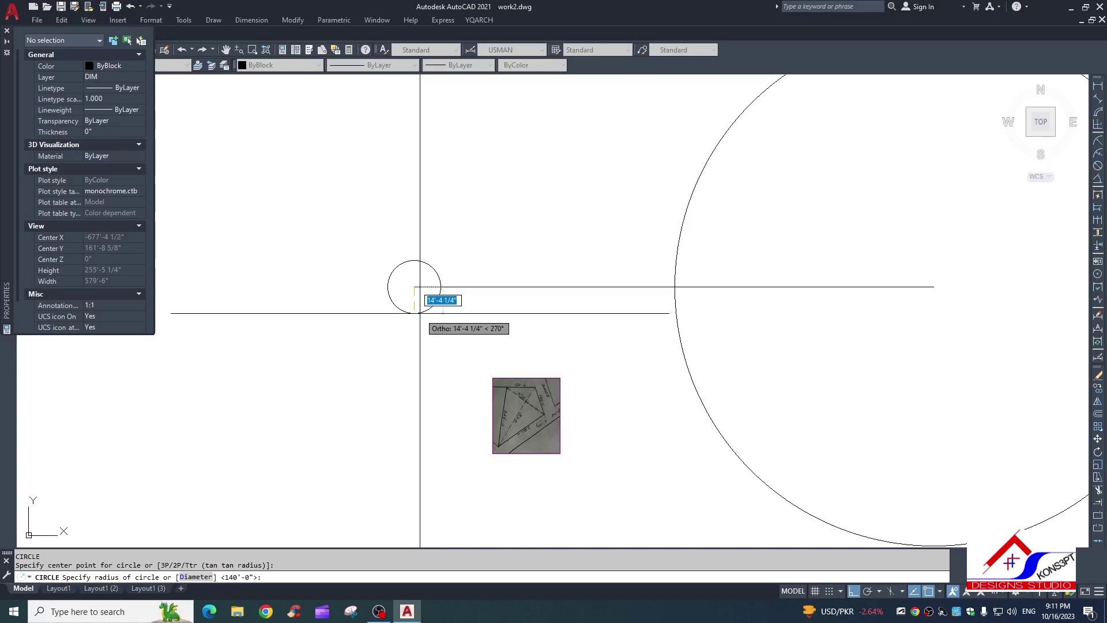
{"action": "key", "text": "Return"}
{"action": "key", "text": "Escape"}
{"action": "scroll", "coordinate": [655, 330], "scroll_direction": "down", "scroll_amount": 3}
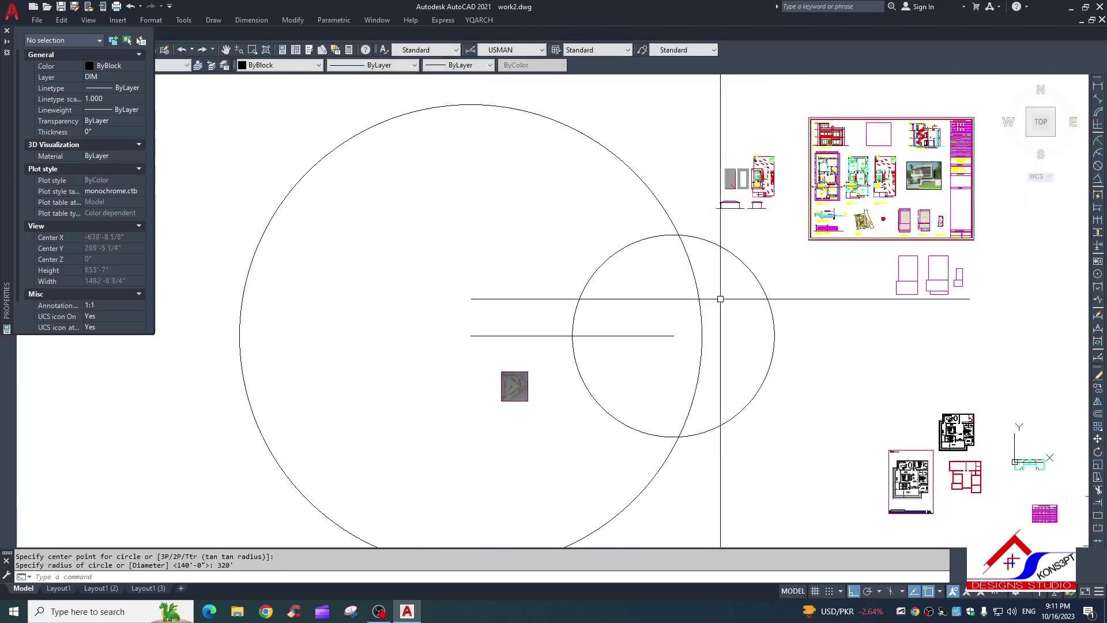
{"action": "scroll", "coordinate": [680, 301], "scroll_direction": "up", "scroll_amount": 1}
{"action": "type", "text": "l"}
{"action": "key", "text": "Return"}
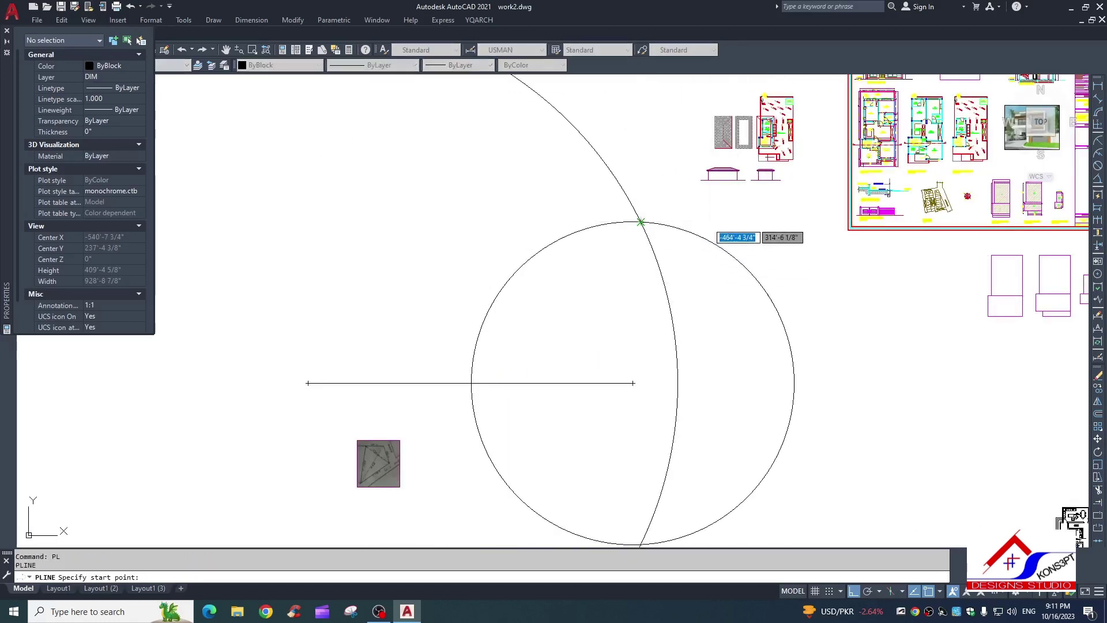
Step: Draw the 140' right side from the circles' crossing down to the base line's right end
{"action": "left_click", "coordinate": [640, 221]}
{"action": "left_click", "coordinate": [640, 382]}
{"action": "scroll", "coordinate": [513, 369], "scroll_direction": "down", "scroll_amount": 2}
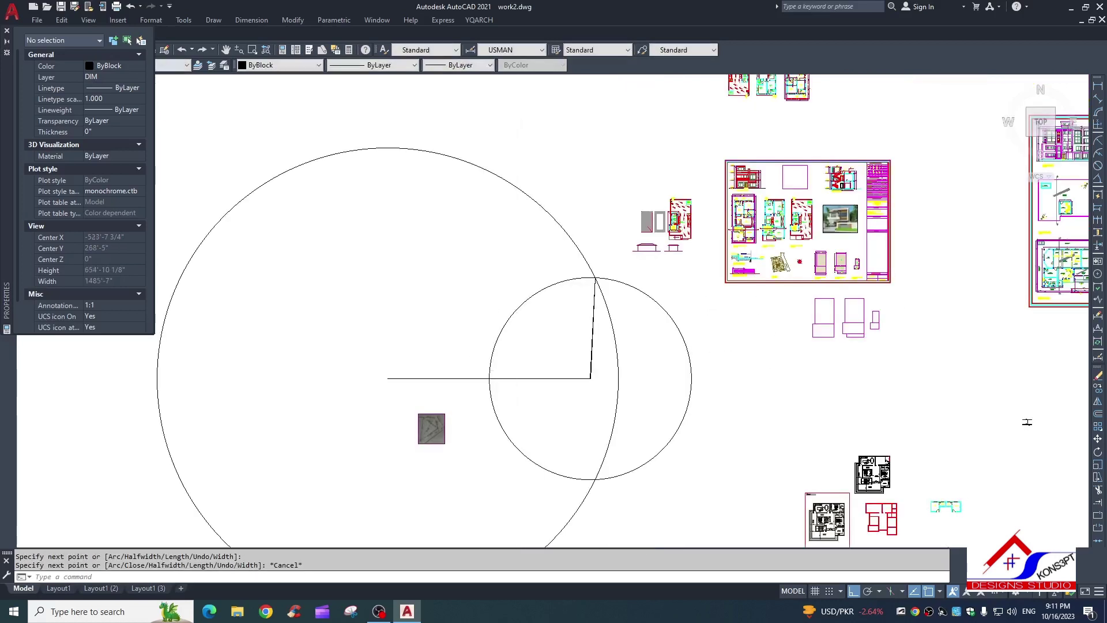
{"action": "scroll", "coordinate": [519, 375], "scroll_direction": "up", "scroll_amount": 2}
{"action": "left_click", "coordinate": [307, 382]}
{"action": "key", "text": "Escape"}
{"action": "scroll", "coordinate": [368, 494], "scroll_direction": "up", "scroll_amount": 2}
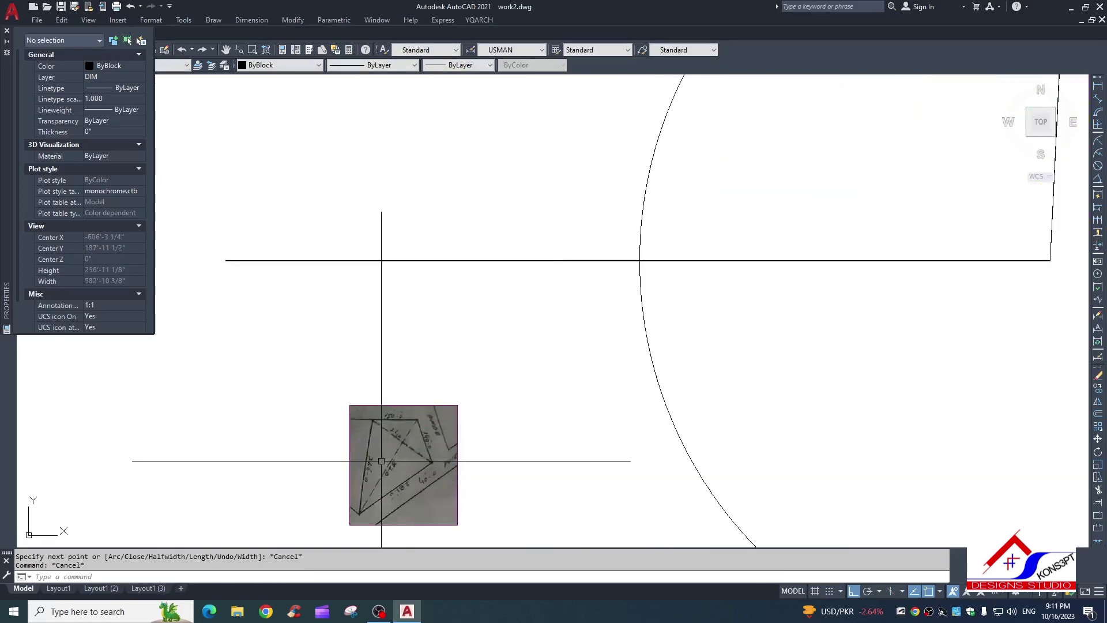
{"action": "scroll", "coordinate": [395, 424], "scroll_direction": "up", "scroll_amount": 2}
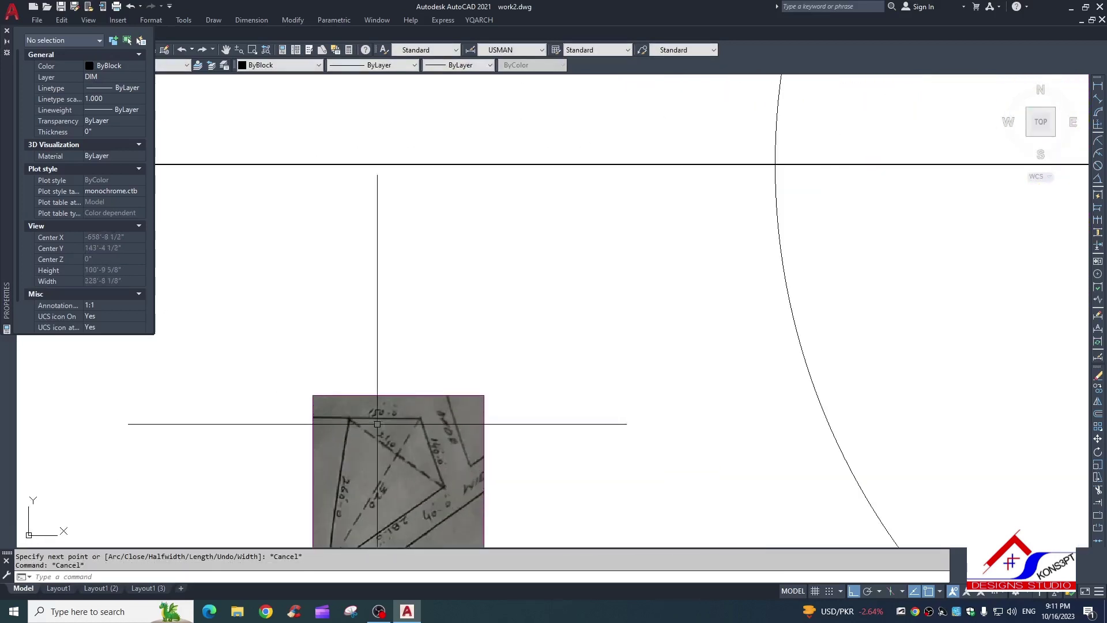
{"action": "scroll", "coordinate": [398, 430], "scroll_direction": "down", "scroll_amount": 3}
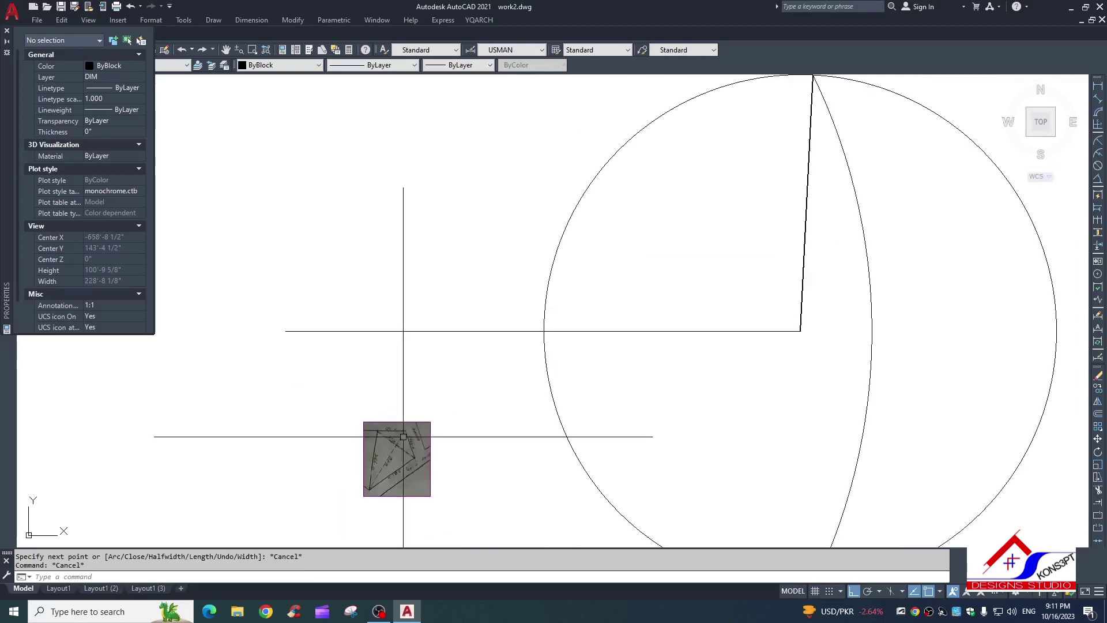
{"action": "middle_click_drag", "start_coordinate": [402, 438], "coordinate": [618, 372]}
{"action": "type", "text": "c"}
{"action": "key", "text": "Return"}
Step: Draw a 150' radius circle centred on the new top-right corner
{"action": "scroll", "coordinate": [595, 300], "scroll_direction": "up", "scroll_amount": 3}
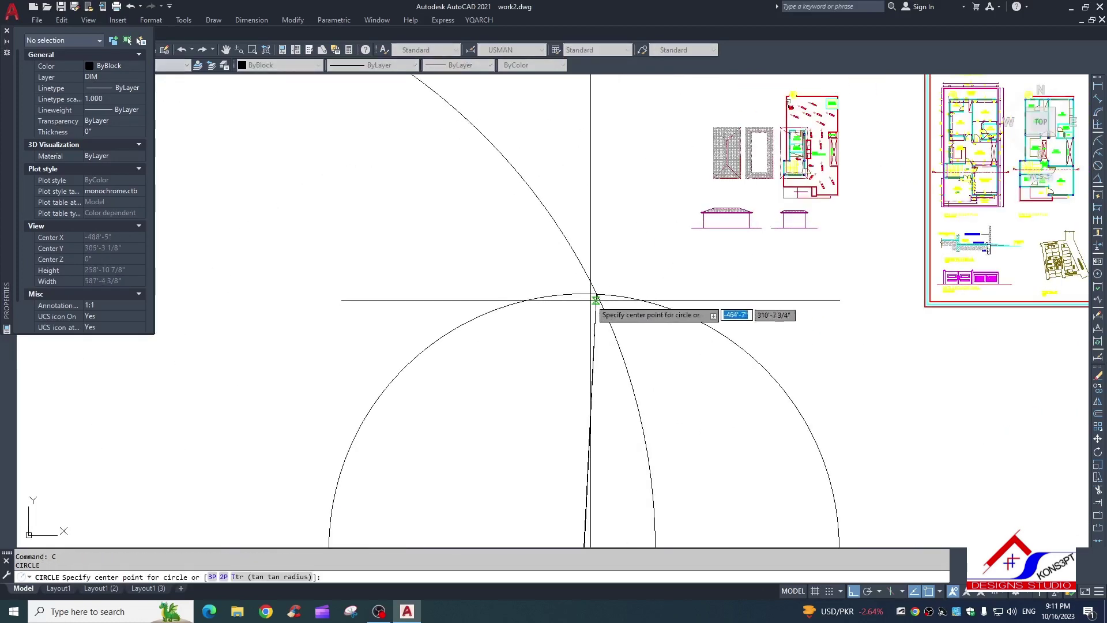
{"action": "left_click", "coordinate": [597, 294]}
{"action": "type", "text": "150"}
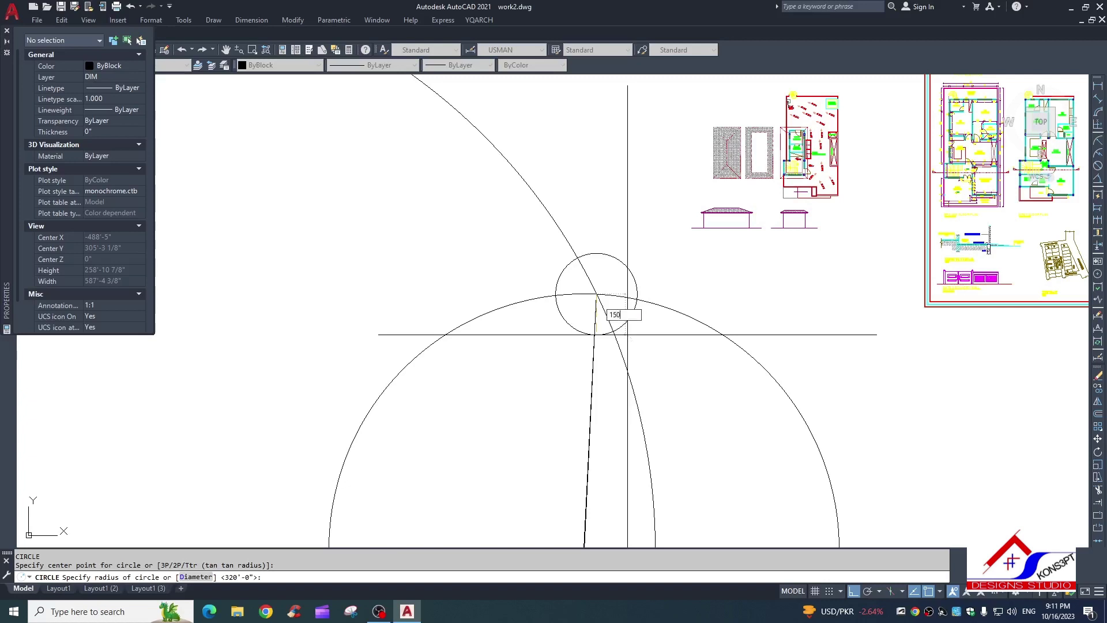
{"action": "key", "text": "Return"}
{"action": "scroll", "coordinate": [576, 290], "scroll_direction": "down", "scroll_amount": 2}
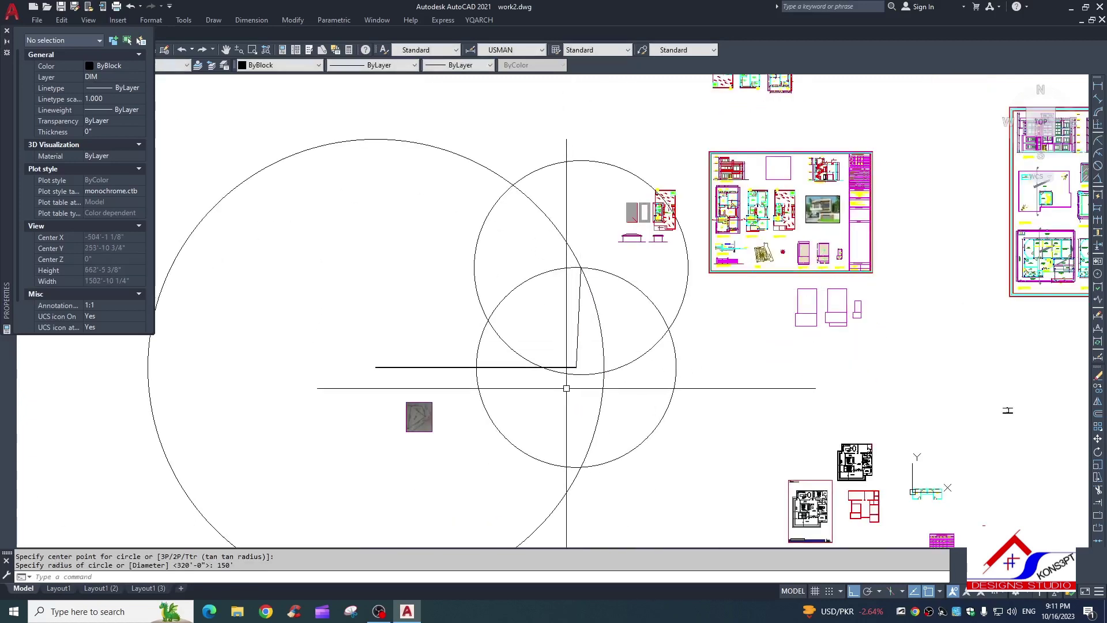
Step: Draw a 240' radius circle centred on the base line's right end
{"action": "key", "text": "Return"}
{"action": "scroll", "coordinate": [576, 366], "scroll_direction": "up", "scroll_amount": 2}
{"action": "left_click", "coordinate": [574, 370]}
{"action": "scroll", "coordinate": [327, 408], "scroll_direction": "up", "scroll_amount": 3}
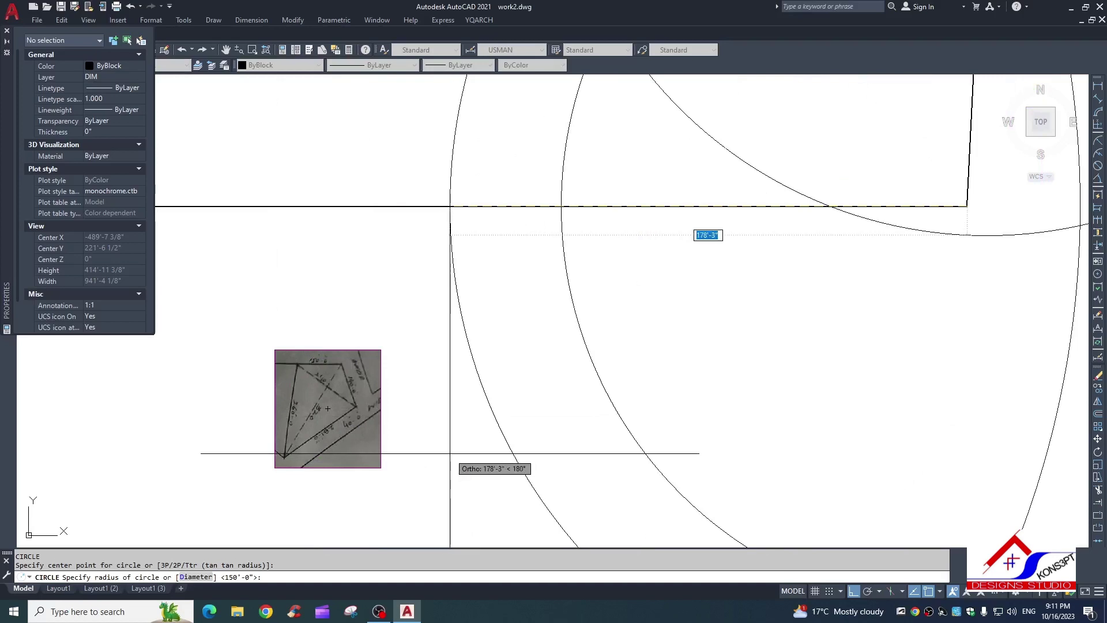
{"action": "type", "text": "0"}
{"action": "key", "text": "Return"}
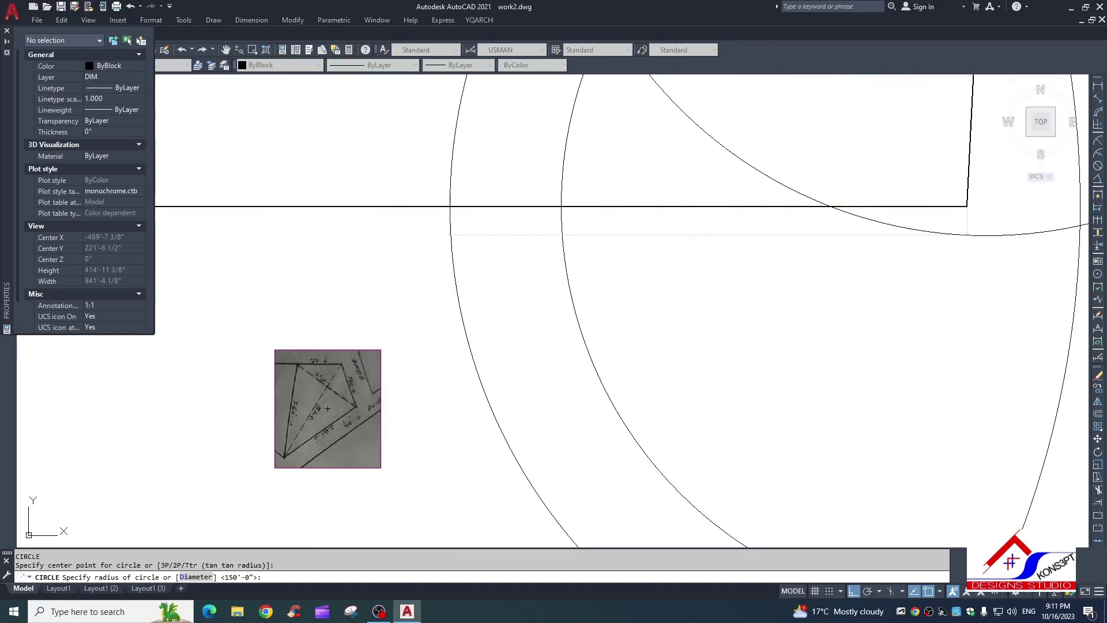
{"action": "key", "text": "Escape"}
{"action": "scroll", "coordinate": [462, 420], "scroll_direction": "down", "scroll_amount": 2}
{"action": "middle_click_drag", "start_coordinate": [601, 251], "coordinate": [603, 381]}
Step: Draw the top edge polyline from the new circle crossing to the top-right corner
{"action": "scroll", "coordinate": [623, 339], "scroll_direction": "up", "scroll_amount": 2}
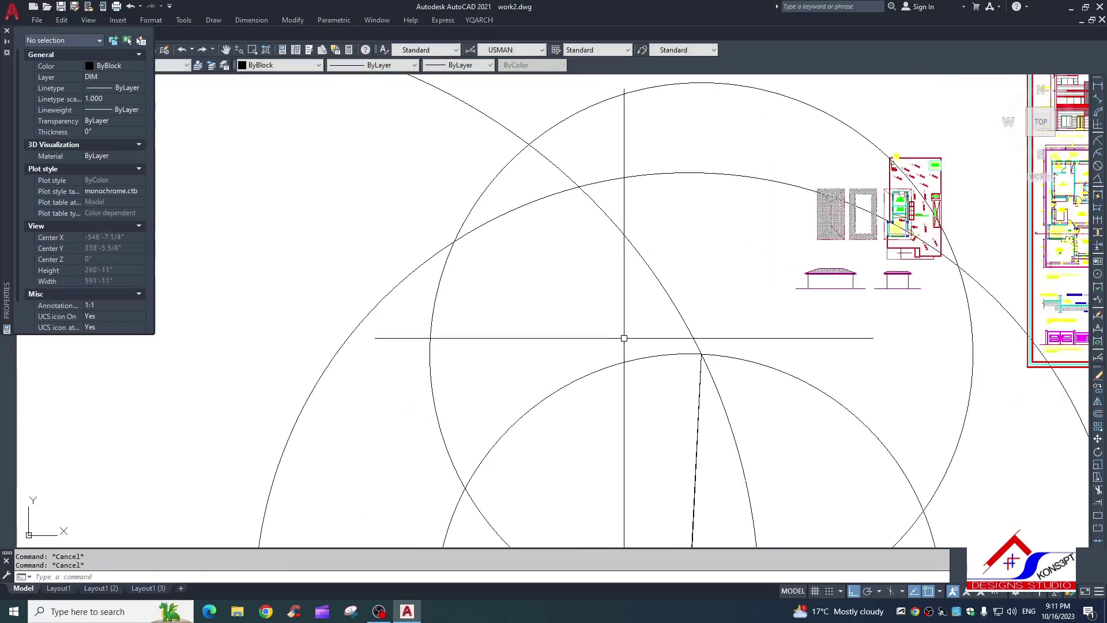
{"action": "type", "text": "pl"}
{"action": "key", "text": "Return"}
{"action": "left_click", "coordinate": [701, 354]}
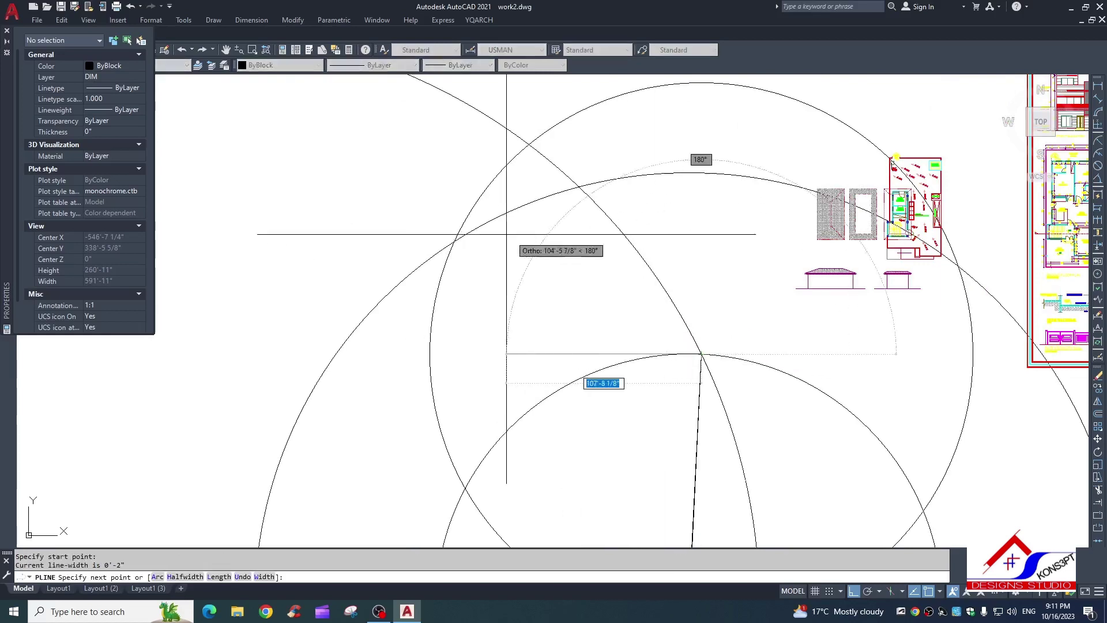
{"action": "left_click", "coordinate": [453, 241]}
{"action": "scroll", "coordinate": [454, 241], "scroll_direction": "down", "scroll_amount": 2}
{"action": "mouse_move", "coordinate": [417, 338]}
{"action": "middle_mouse_down"}
{"action": "mouse_move", "coordinate": [439, 304]}
{"action": "mouse_move", "coordinate": [509, 301]}
{"action": "middle_mouse_up"}
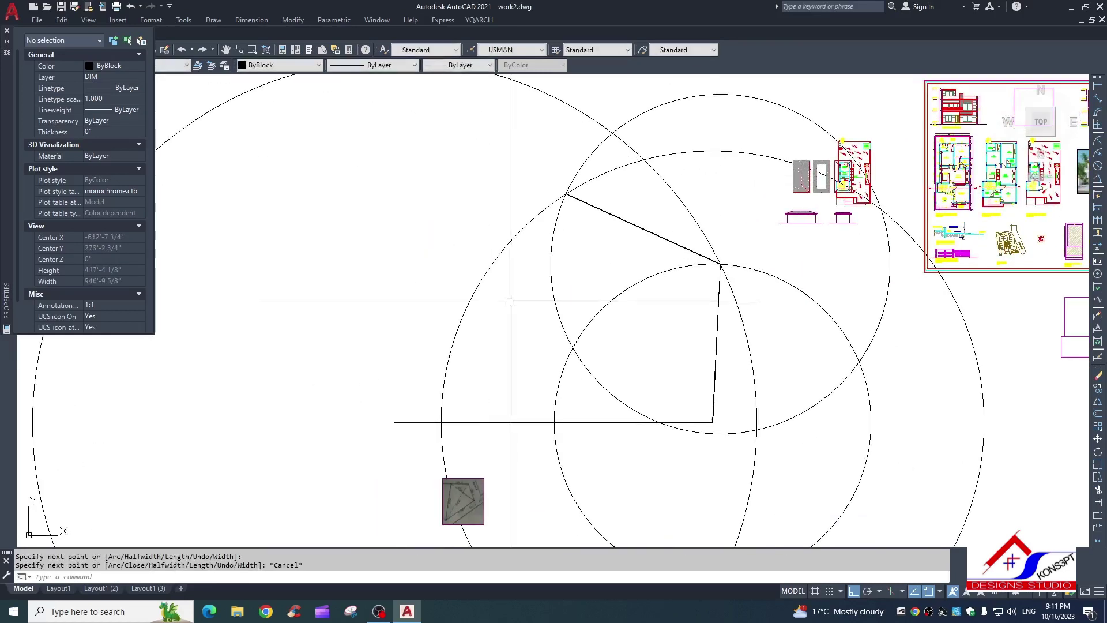
{"action": "key", "text": "Escape"}
Step: Draw the left side polyline from the top-left corner to the base line's left end
{"action": "type", "text": "pl"}
{"action": "key", "text": "Return"}
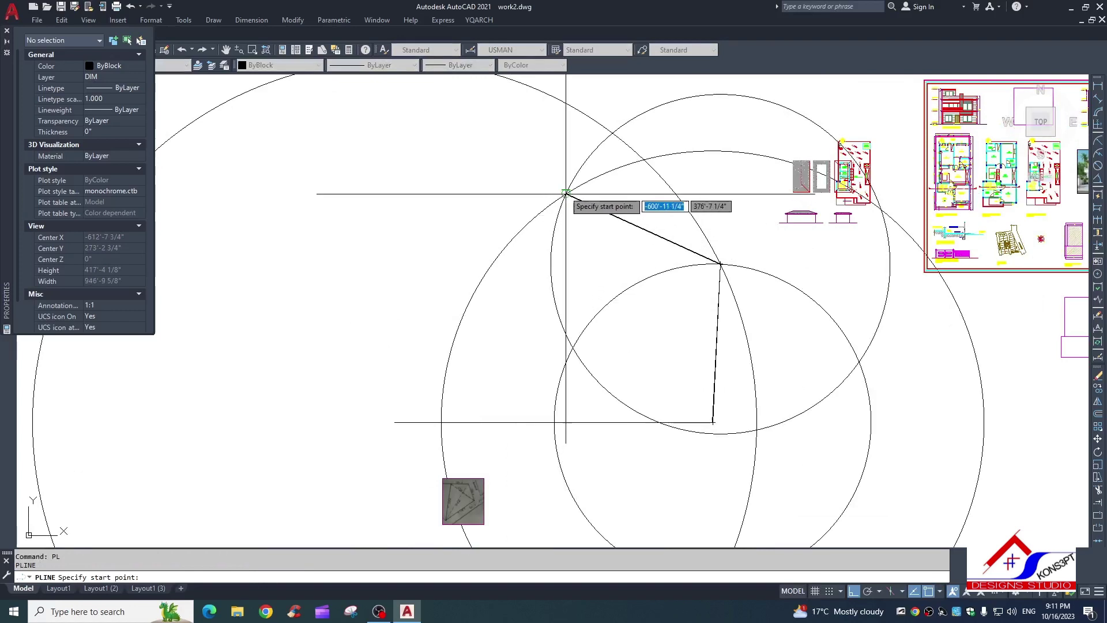
{"action": "left_click", "coordinate": [567, 194]}
{"action": "left_click", "coordinate": [395, 422]}
{"action": "key", "text": "Escape"}
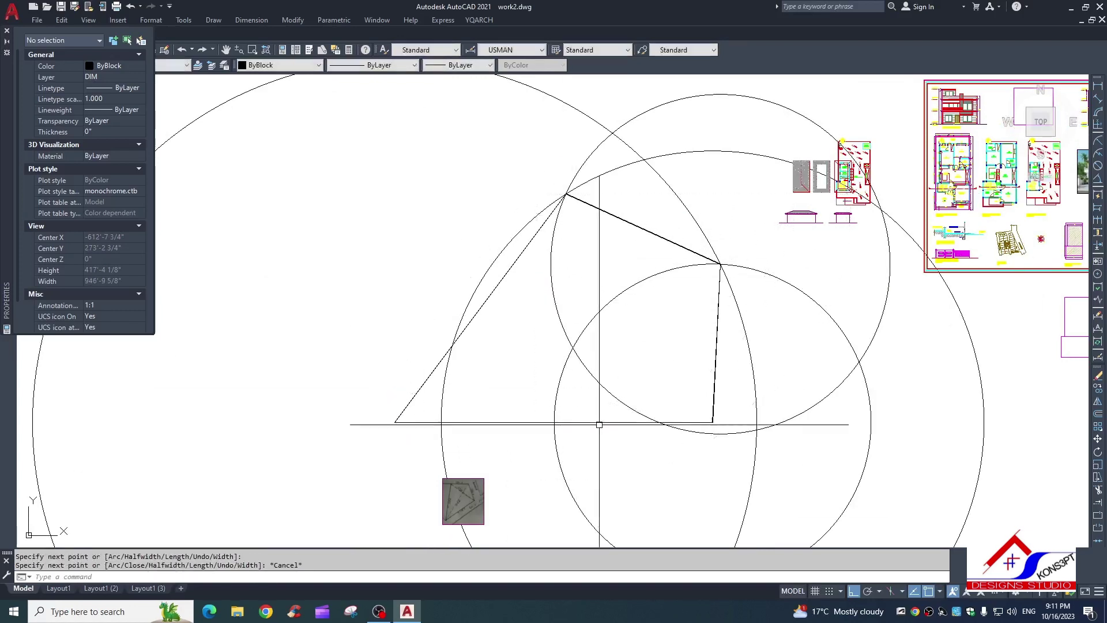
{"action": "scroll", "coordinate": [554, 378], "scroll_direction": "down", "scroll_amount": 2}
{"action": "scroll", "coordinate": [689, 374], "scroll_direction": "up", "scroll_amount": 3}
{"action": "scroll", "coordinate": [689, 373], "scroll_direction": "down", "scroll_amount": 1}
{"action": "left_click", "coordinate": [946, 365]}
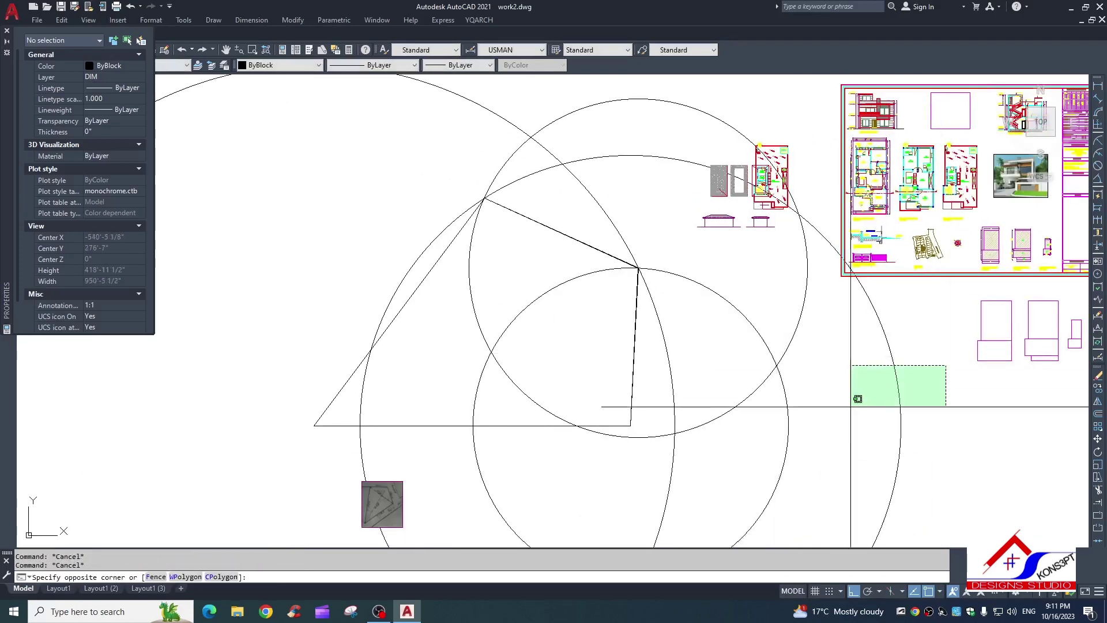
Step: Delete the construction circles, then erase a stray 150'-0" aligned dimension on the upper edge
{"action": "left_click", "coordinate": [660, 448]}
{"action": "key", "text": "Delete"}
{"action": "type", "text": "d"}
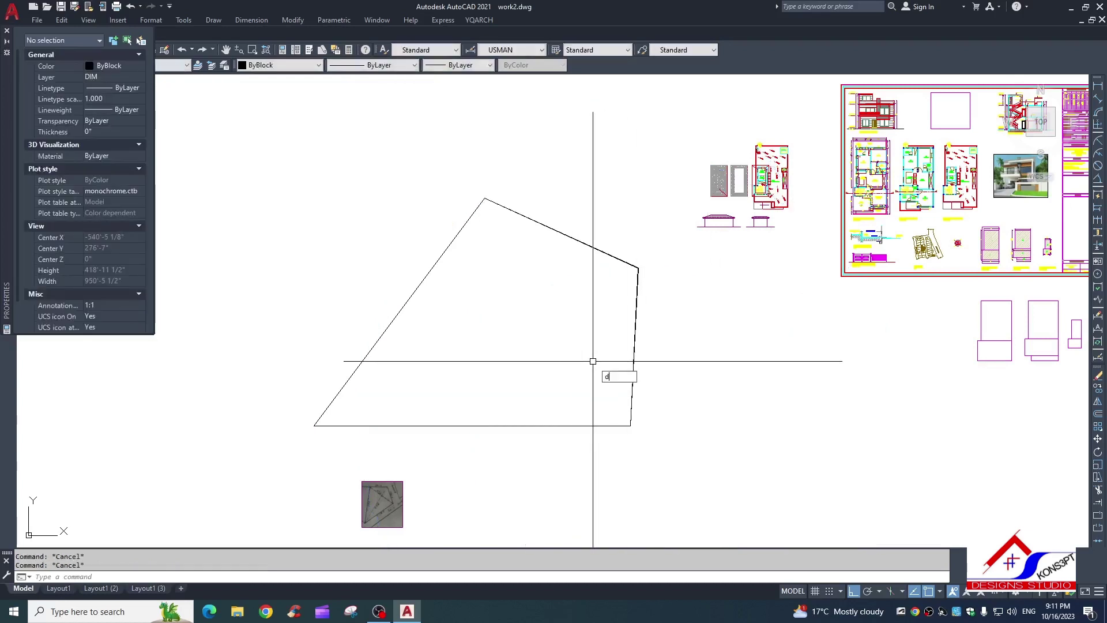
{"action": "type", "text": "al"}
{"action": "key", "text": "Return"}
{"action": "key", "text": "Return"}
{"action": "scroll", "coordinate": [560, 258], "scroll_direction": "up", "scroll_amount": 2}
{"action": "left_click", "coordinate": [583, 230]}
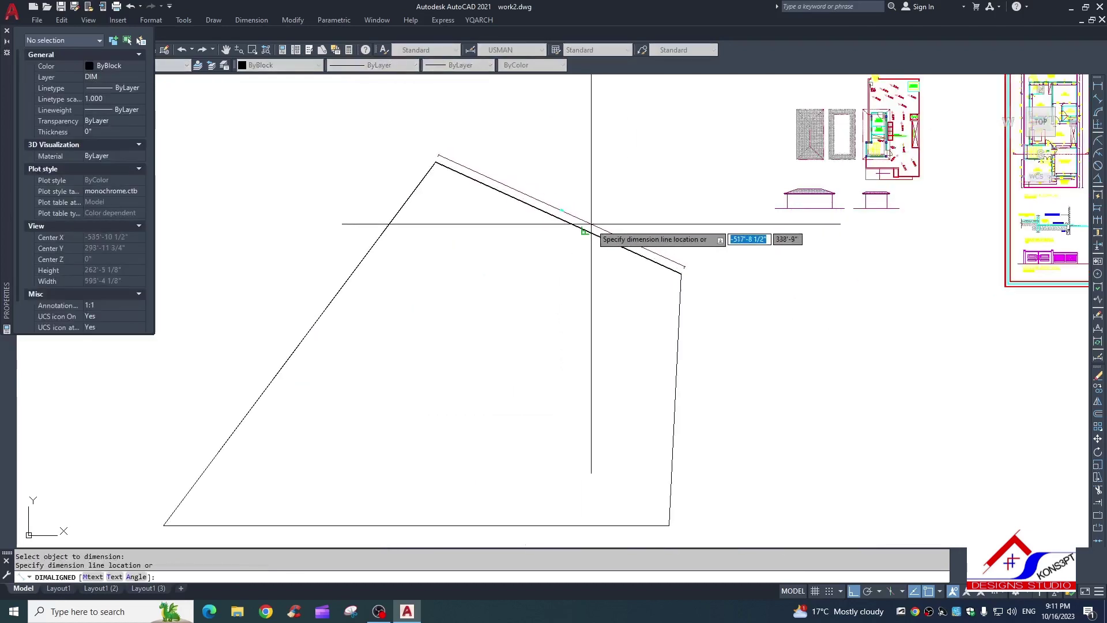
{"action": "left_click", "coordinate": [591, 224]}
{"action": "scroll", "coordinate": [549, 217], "scroll_direction": "up", "scroll_amount": 2}
{"action": "left_click", "coordinate": [566, 221]}
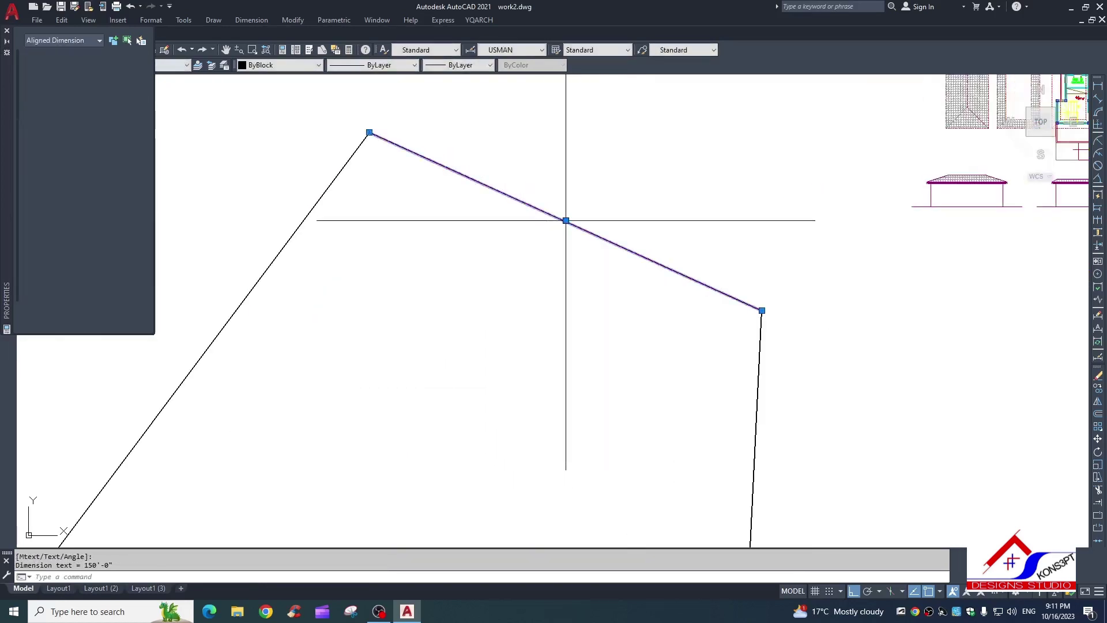
{"action": "key", "text": "Delete"}
{"action": "key", "text": "Escape"}
Step: Add an aligned dimension on the diagonal from the bottom-right corner to the top corner (240'-0")
{"action": "key", "text": "ctrl+1"}
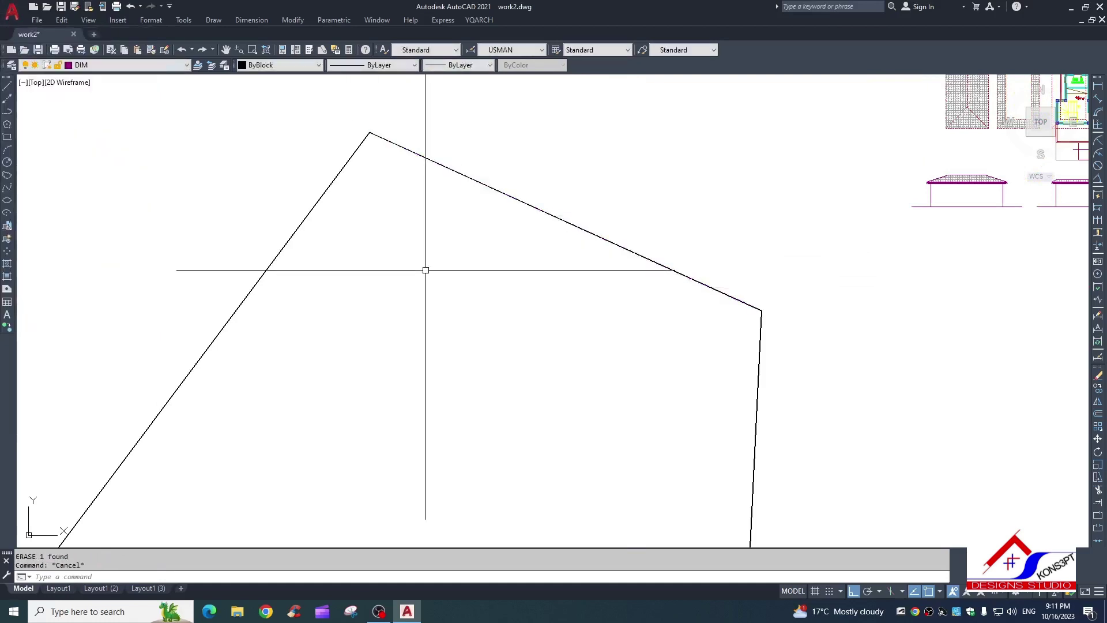
{"action": "scroll", "coordinate": [449, 271], "scroll_direction": "down", "scroll_amount": 4}
{"action": "key", "text": "Escape"}
{"action": "type", "text": "l"}
{"action": "key", "text": "Return"}
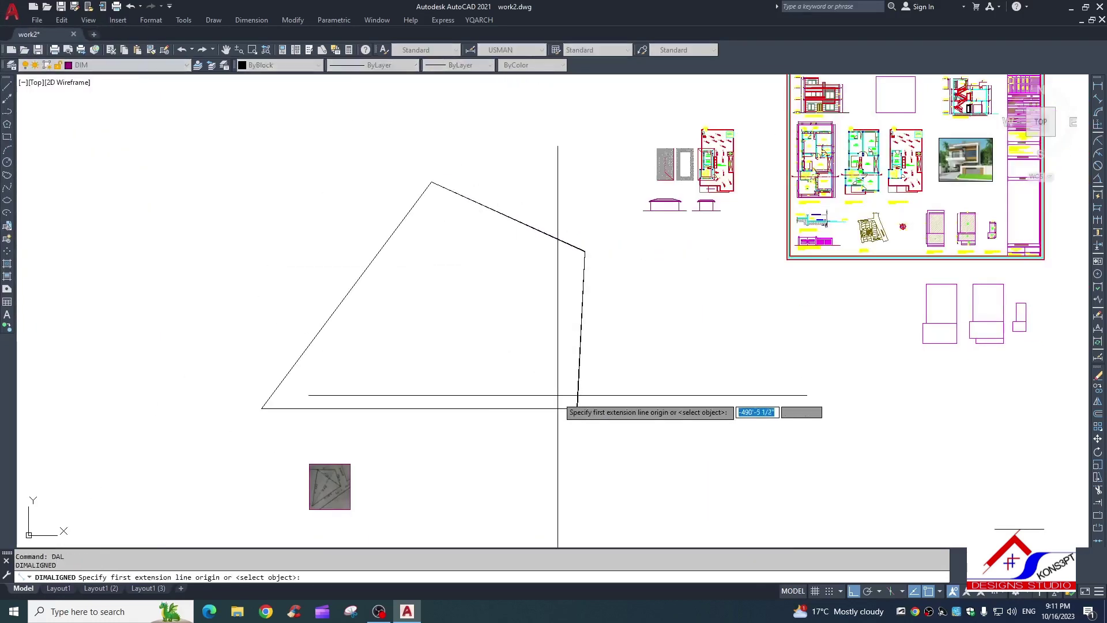
{"action": "left_click", "coordinate": [576, 407]}
{"action": "scroll", "coordinate": [430, 182], "scroll_direction": "up", "scroll_amount": 3}
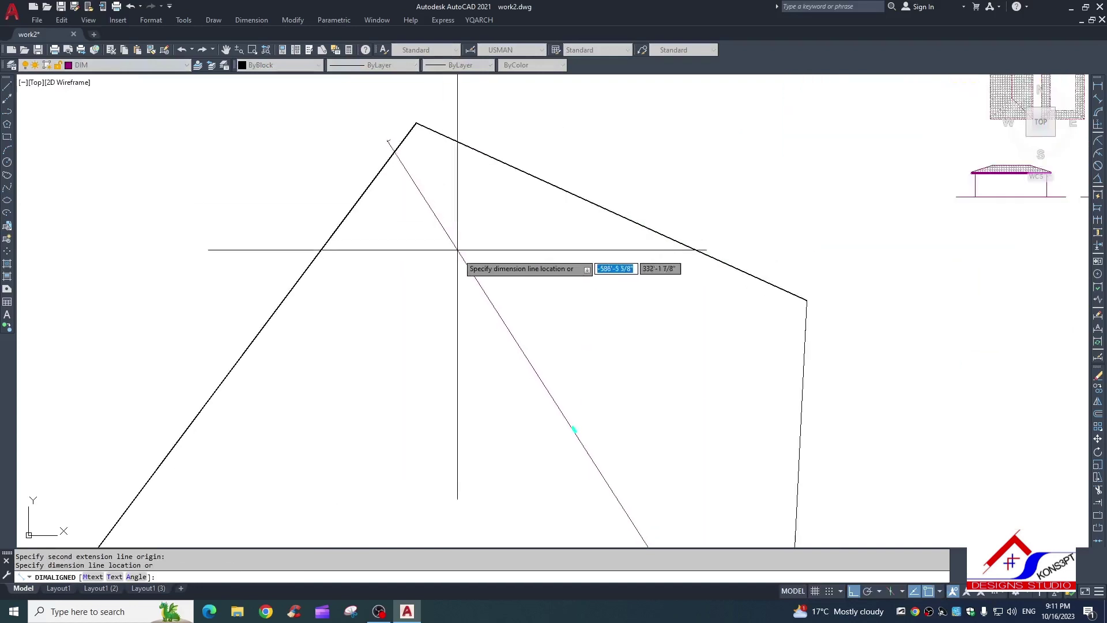
{"action": "left_click", "coordinate": [465, 249]}
{"action": "scroll", "coordinate": [620, 444], "scroll_direction": "up", "scroll_amount": 3}
{"action": "scroll", "coordinate": [593, 346], "scroll_direction": "down", "scroll_amount": 2}
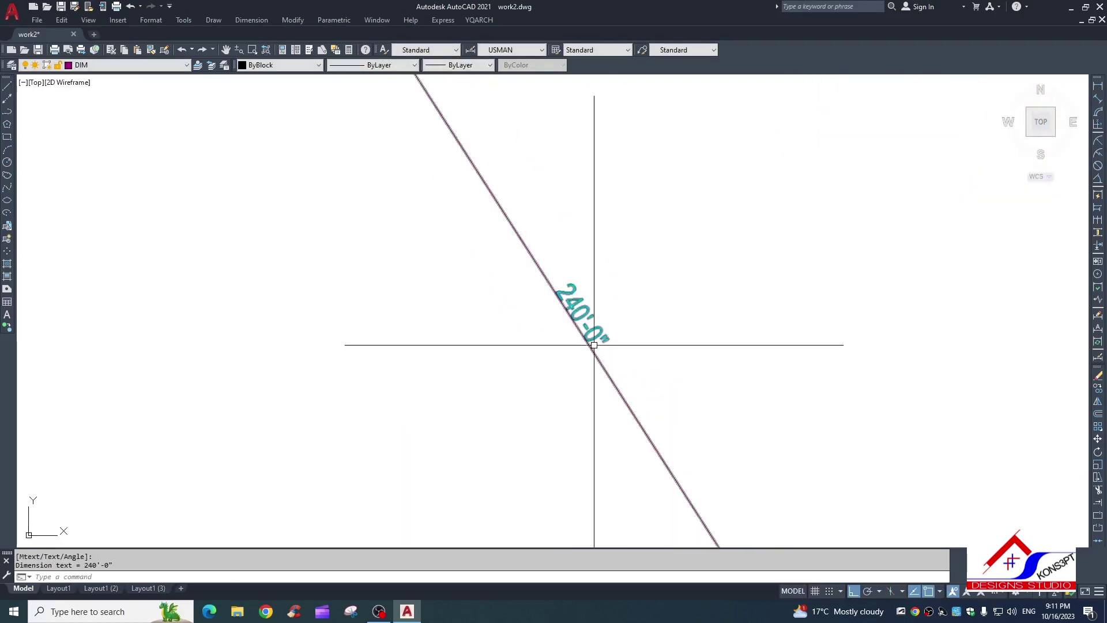
{"action": "scroll", "coordinate": [542, 317], "scroll_direction": "down", "scroll_amount": 2}
{"action": "scroll", "coordinate": [522, 328], "scroll_direction": "down", "scroll_amount": 2}
Step: Dimension the whole left edge of the plot, reading 252'-3 3/4"
{"action": "type", "text": "l"}
{"action": "key", "text": "Return"}
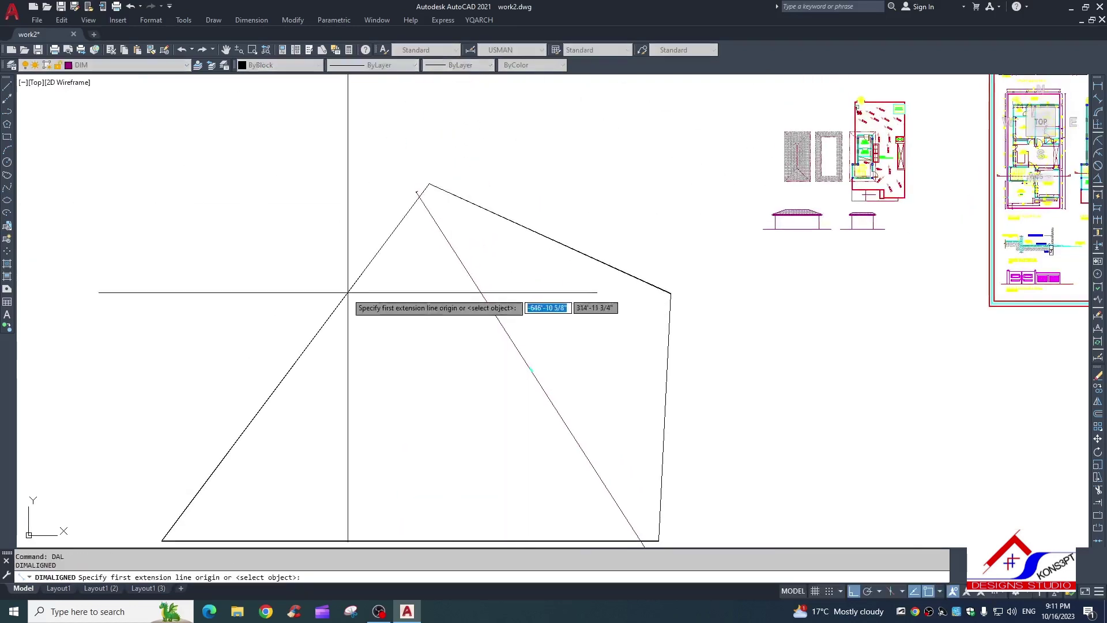
{"action": "key", "text": "Return"}
{"action": "left_click", "coordinate": [333, 311]}
{"action": "left_click", "coordinate": [323, 310]}
{"action": "scroll", "coordinate": [323, 311], "scroll_direction": "up", "scroll_amount": 3}
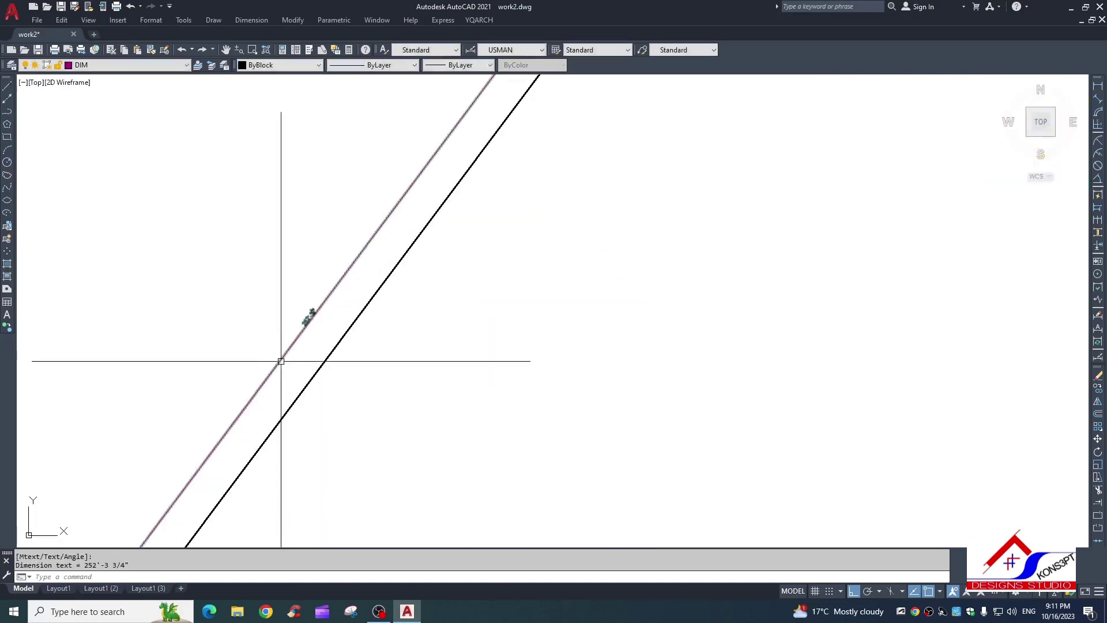
{"action": "scroll", "coordinate": [349, 365], "scroll_direction": "up", "scroll_amount": 2}
{"action": "key", "text": "Escape"}
{"action": "key", "text": "Escape"}
{"action": "scroll", "coordinate": [353, 366], "scroll_direction": "down", "scroll_amount": 5}
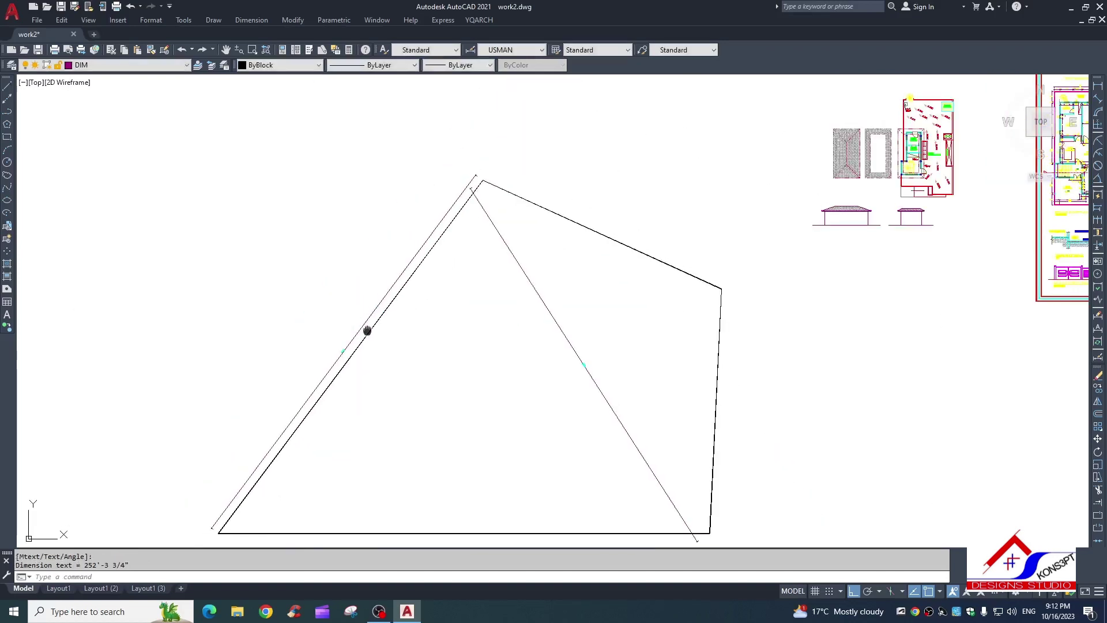
{"action": "scroll", "coordinate": [504, 263], "scroll_direction": "up", "scroll_amount": 2}
{"action": "scroll", "coordinate": [481, 294], "scroll_direction": "down", "scroll_amount": 1}
Step: Add an aligned dimension above the upper right edge
{"action": "type", "text": "l"}
{"action": "key", "text": "Return"}
{"action": "key", "text": "Return"}
{"action": "scroll", "coordinate": [480, 293], "scroll_direction": "up", "scroll_amount": 2}
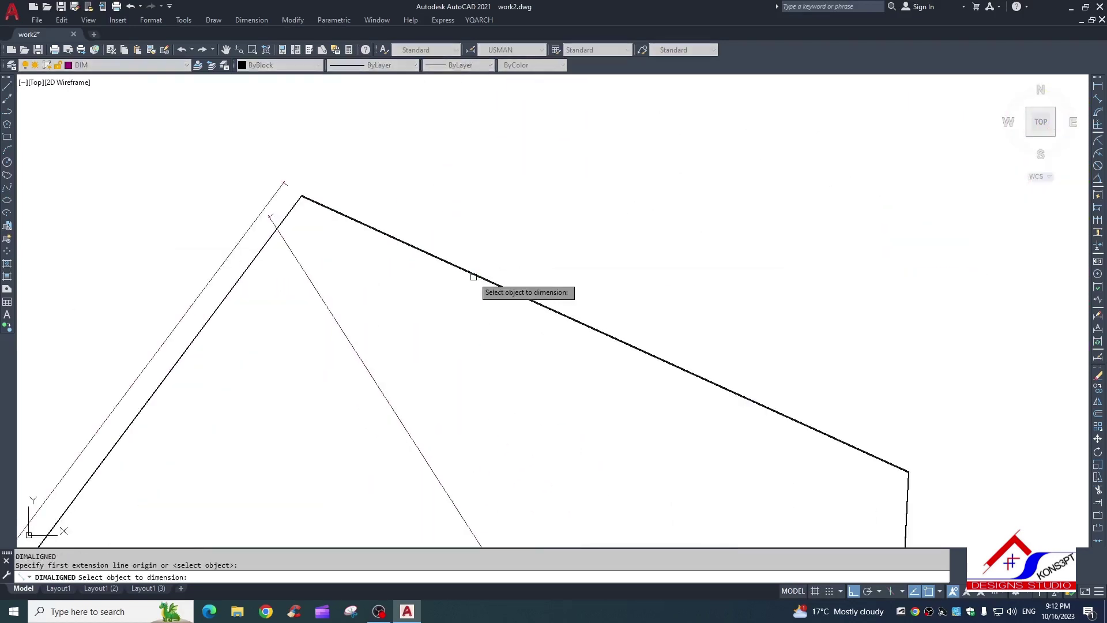
{"action": "left_click", "coordinate": [477, 275]}
{"action": "middle_click_drag", "start_coordinate": [316, 302], "coordinate": [415, 265]}
{"action": "type", "text": "u"}
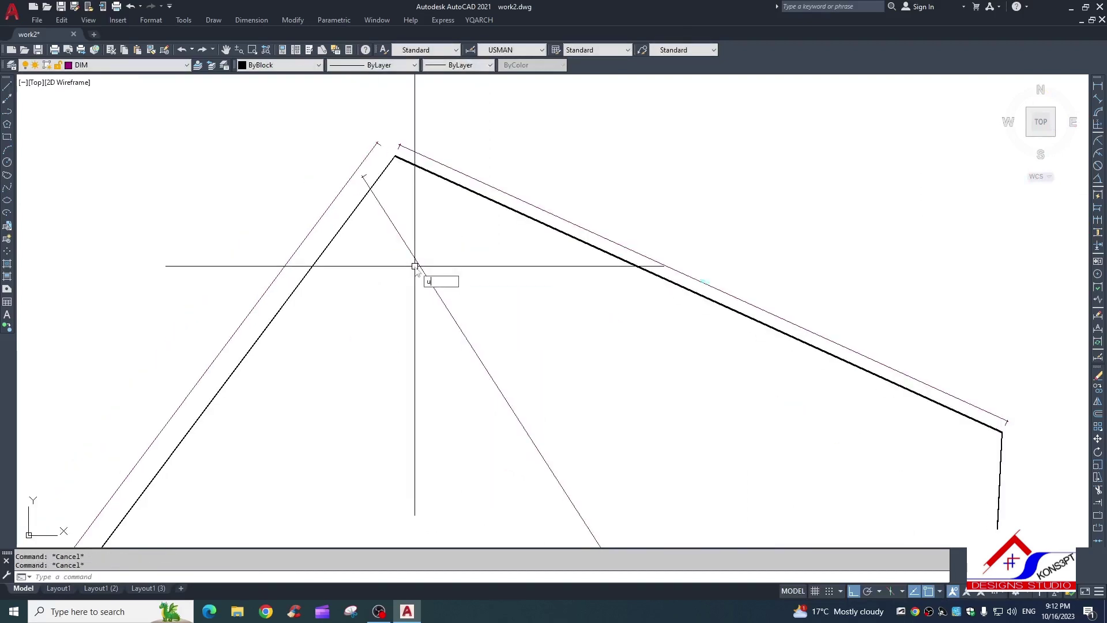
Step: Align the UCS to a plot edge using the Entity option
{"action": "type", "text": "cs"}
{"action": "key", "text": "Return"}
{"action": "type", "text": "e"}
{"action": "key", "text": "Return"}
{"action": "left_click", "coordinate": [333, 239]}
{"action": "scroll", "coordinate": [400, 217], "scroll_direction": "down", "scroll_amount": 2}
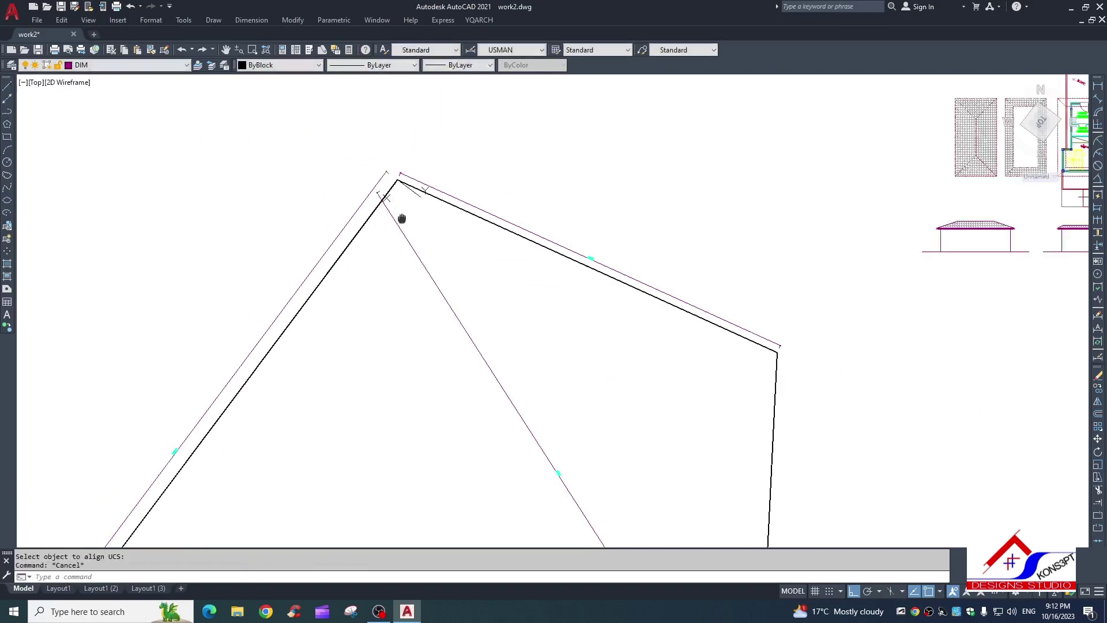
{"action": "type", "text": "sweep"}
Step: Cancel the accidental SWEEP command around the apex
{"action": "key", "text": "Return"}
{"action": "left_click_drag", "start_coordinate": [455, 193], "coordinate": [420, 268]}
{"action": "scroll", "coordinate": [420, 268], "scroll_direction": "down", "scroll_amount": 1}
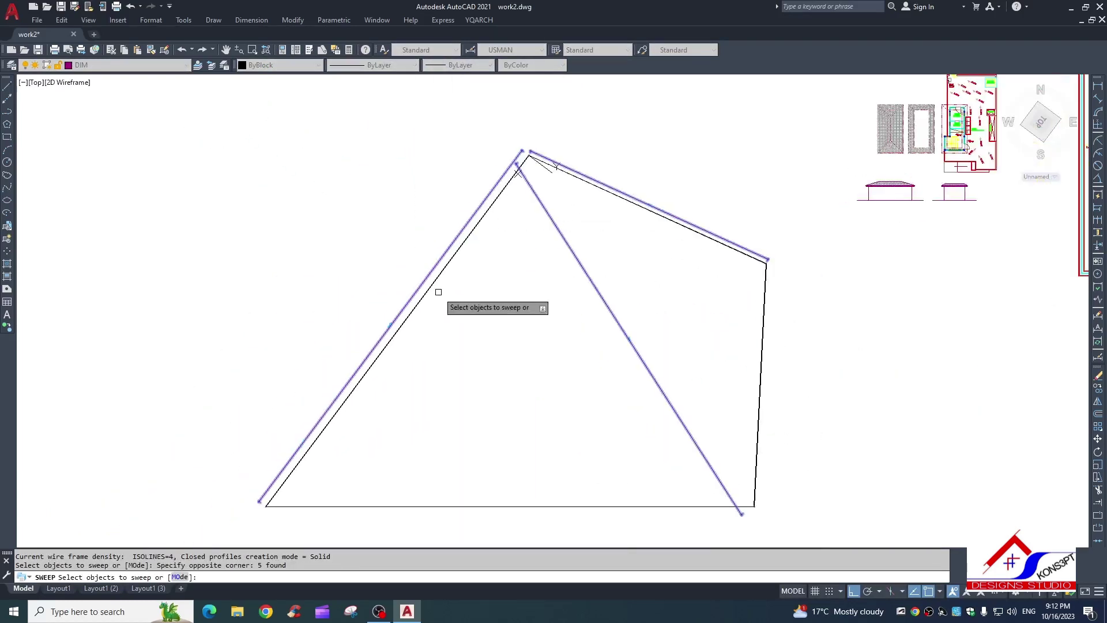
{"action": "scroll", "coordinate": [403, 300], "scroll_direction": "up", "scroll_amount": 3}
{"action": "scroll", "coordinate": [397, 329], "scroll_direction": "up", "scroll_amount": 2}
Step: Stretch the apex objects 8' along the edge
{"action": "key", "text": "Return"}
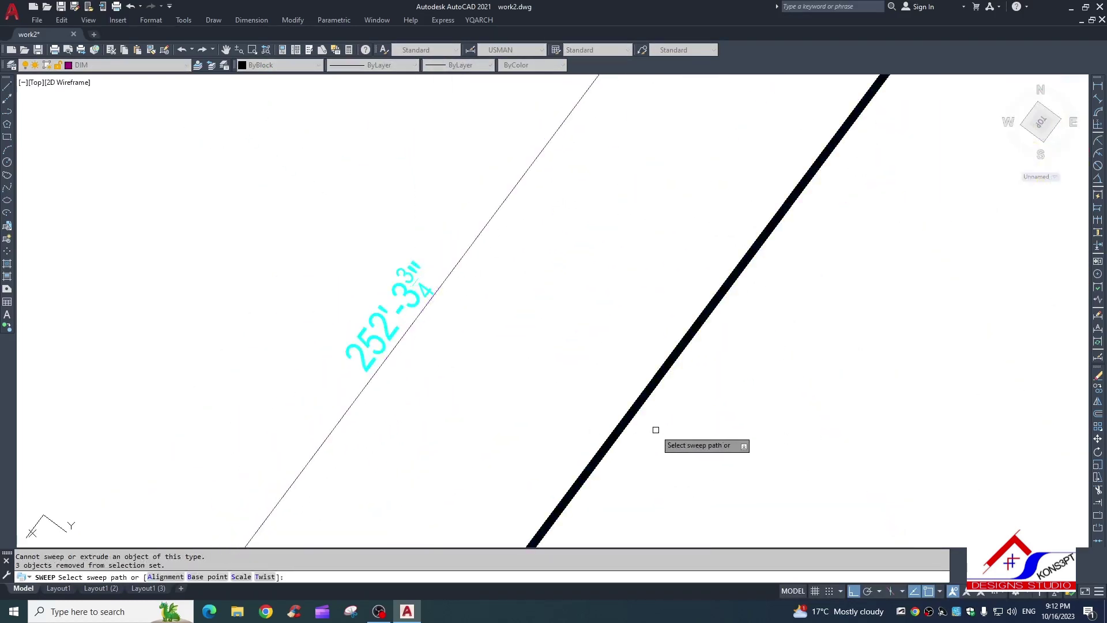
{"action": "key", "text": "Escape"}
{"action": "scroll", "coordinate": [585, 301], "scroll_direction": "down", "scroll_amount": 3}
{"action": "type", "text": "s"}
{"action": "key", "text": "Return"}
{"action": "left_click_drag", "start_coordinate": [637, 198], "coordinate": [568, 291]}
{"action": "key", "text": "Return"}
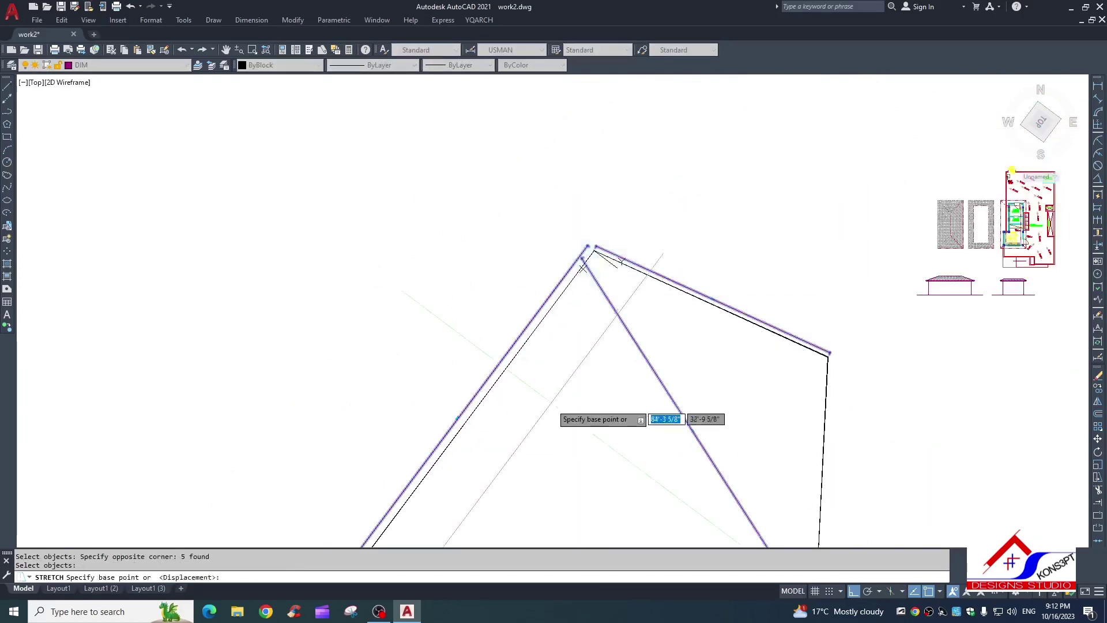
{"action": "left_click", "coordinate": [582, 267]}
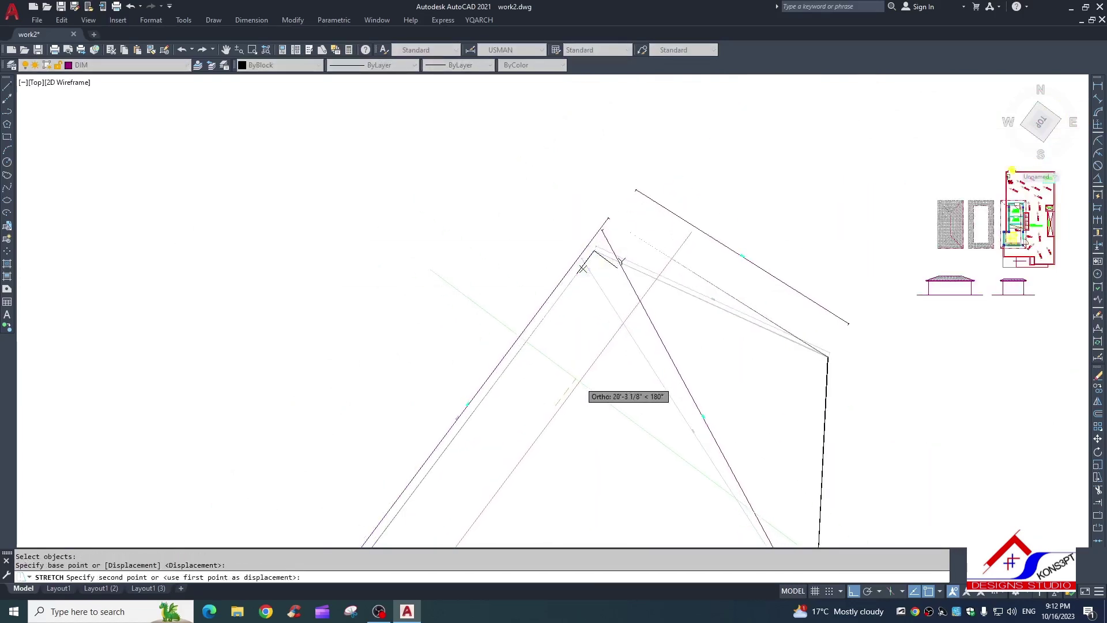
{"action": "type", "text": "8"}
{"action": "key", "text": "Return"}
{"action": "scroll", "coordinate": [444, 423], "scroll_direction": "up", "scroll_amount": 3}
{"action": "scroll", "coordinate": [450, 397], "scroll_direction": "up", "scroll_amount": 2}
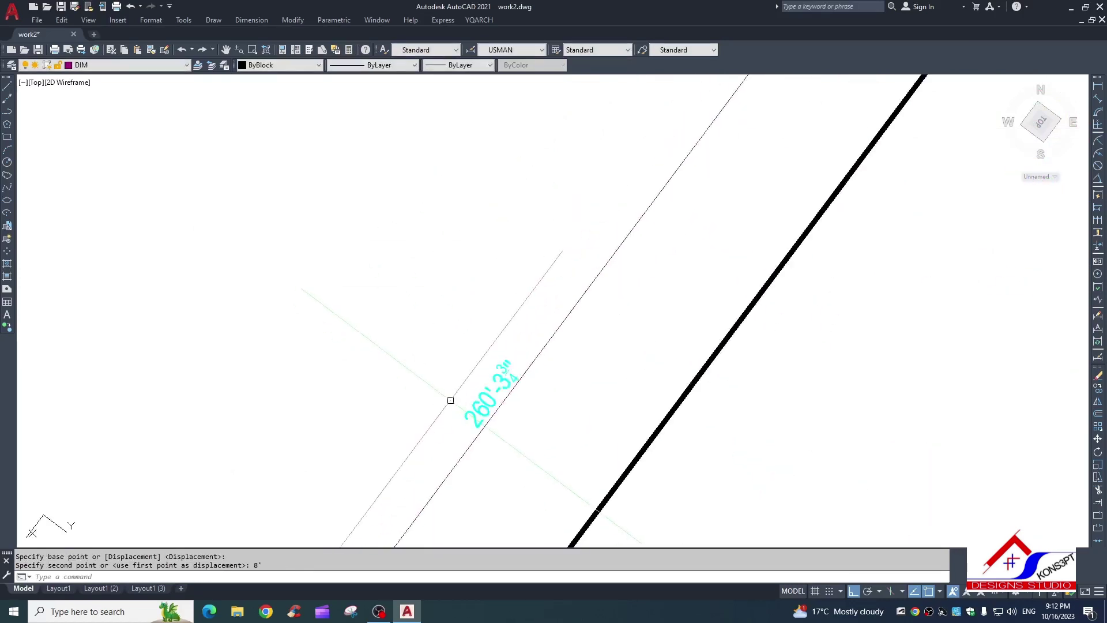
{"action": "scroll", "coordinate": [492, 414], "scroll_direction": "down", "scroll_amount": 5}
Step: Stretch the apex a further 3 units along the edge using a crossing window
{"action": "type", "text": "s"}
{"action": "key", "text": "Return"}
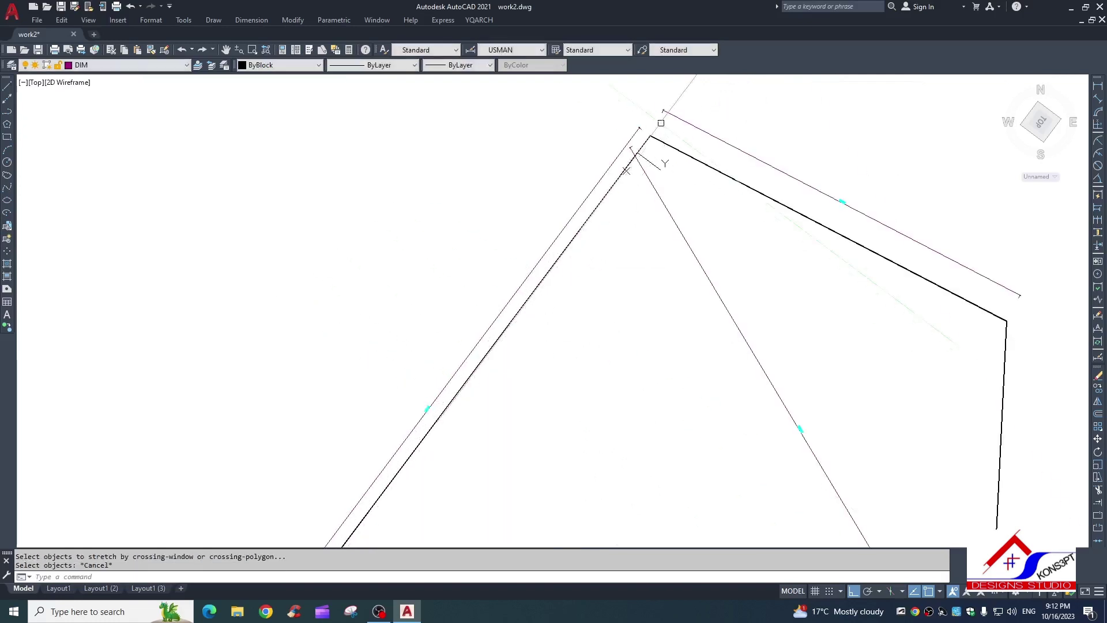
{"action": "left_click", "coordinate": [720, 97]}
{"action": "left_click", "coordinate": [591, 171]}
{"action": "scroll", "coordinate": [518, 358], "scroll_direction": "up", "scroll_amount": 1}
{"action": "scroll", "coordinate": [346, 363], "scroll_direction": "up", "scroll_amount": 2}
{"action": "scroll", "coordinate": [334, 369], "scroll_direction": "up", "scroll_amount": 2}
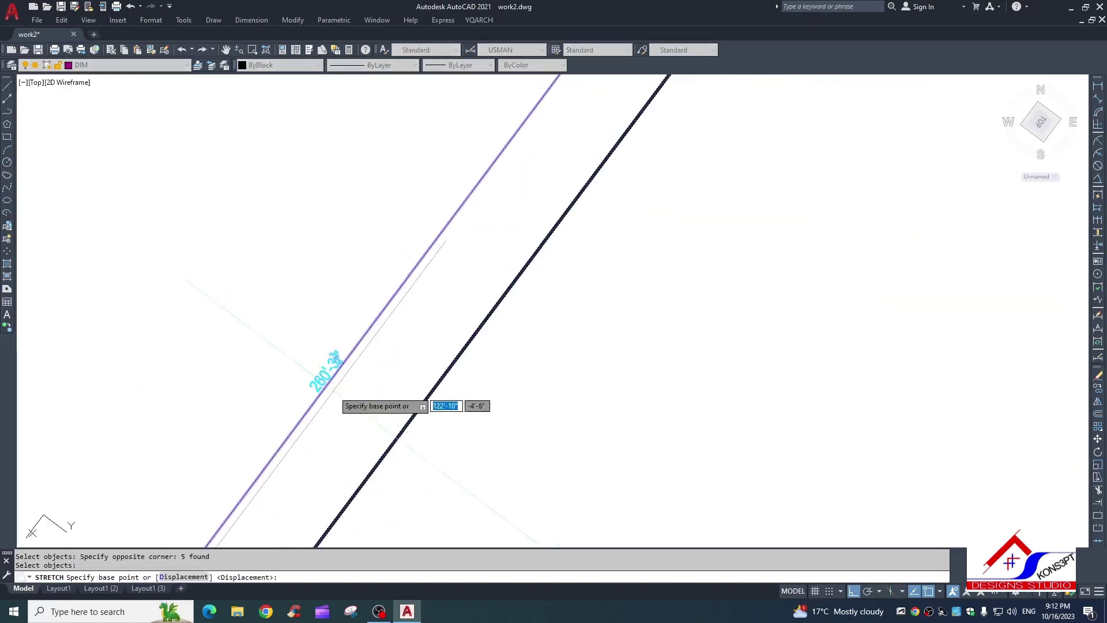
{"action": "scroll", "coordinate": [335, 369], "scroll_direction": "up", "scroll_amount": 2}
{"action": "left_click", "coordinate": [589, 260]}
{"action": "type", "text": "3"}
{"action": "key", "text": "Return"}
{"action": "scroll", "coordinate": [448, 326], "scroll_direction": "down", "scroll_amount": 2}
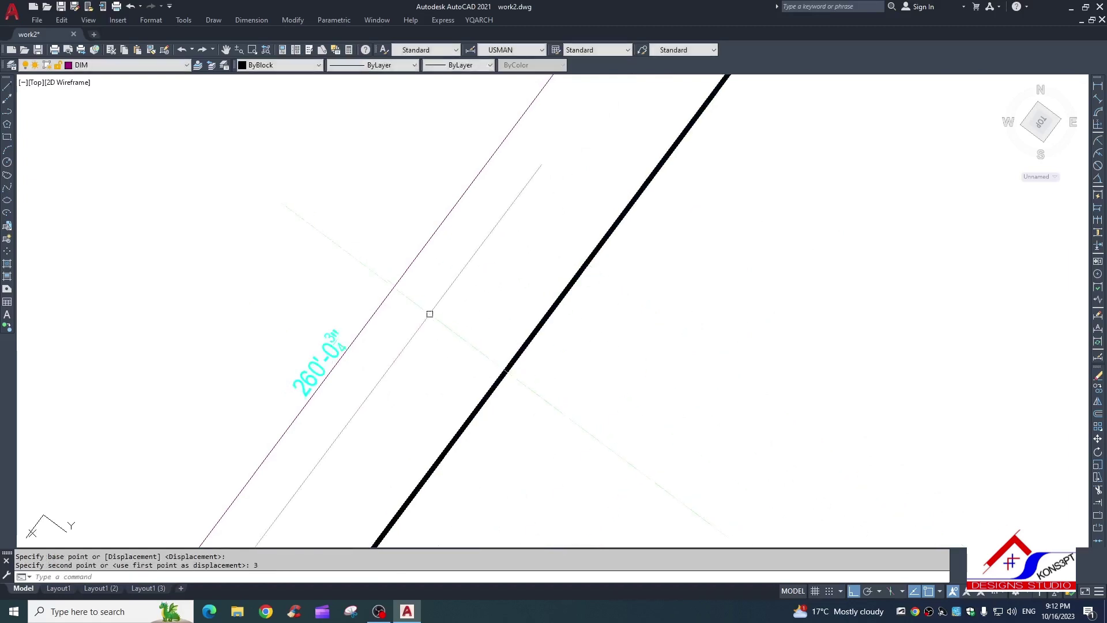
{"action": "scroll", "coordinate": [464, 371], "scroll_direction": "down", "scroll_amount": 2}
{"action": "scroll", "coordinate": [522, 365], "scroll_direction": "down", "scroll_amount": 3}
{"action": "scroll", "coordinate": [610, 258], "scroll_direction": "up", "scroll_amount": 5}
{"action": "scroll", "coordinate": [610, 258], "scroll_direction": "up", "scroll_amount": 2}
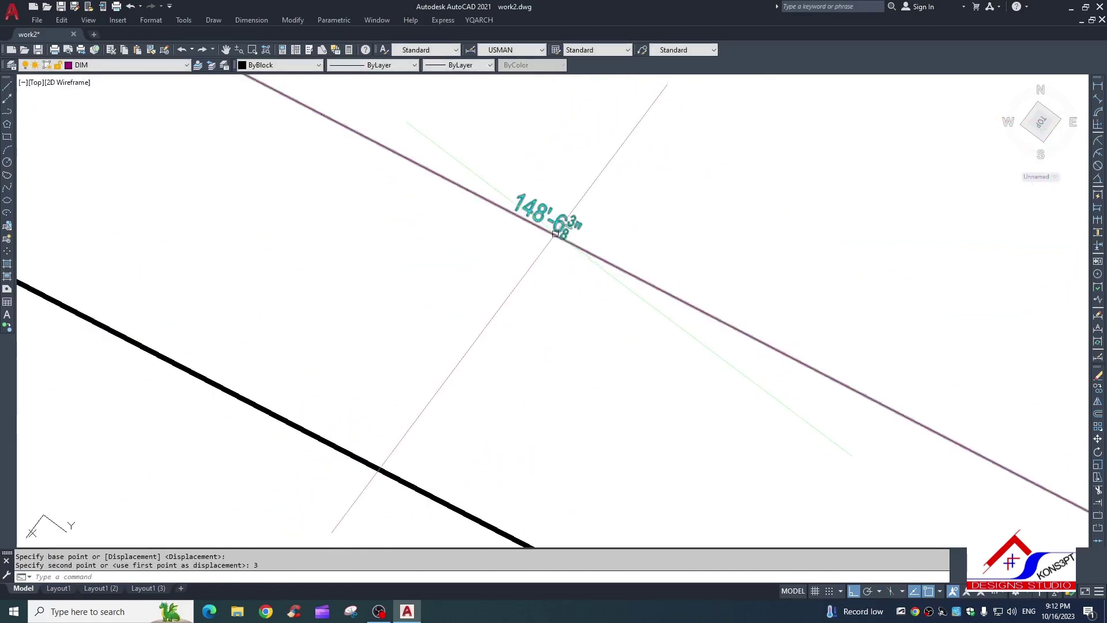
Step: Stretch the apex another 18 units so the left edge reads 260'-0 3/4"
{"action": "key", "text": "Escape"}
{"action": "scroll", "coordinate": [461, 259], "scroll_direction": "down", "scroll_amount": 5}
{"action": "scroll", "coordinate": [346, 223], "scroll_direction": "up", "scroll_amount": 3}
{"action": "key", "text": "Return"}
{"action": "left_click", "coordinate": [514, 168]}
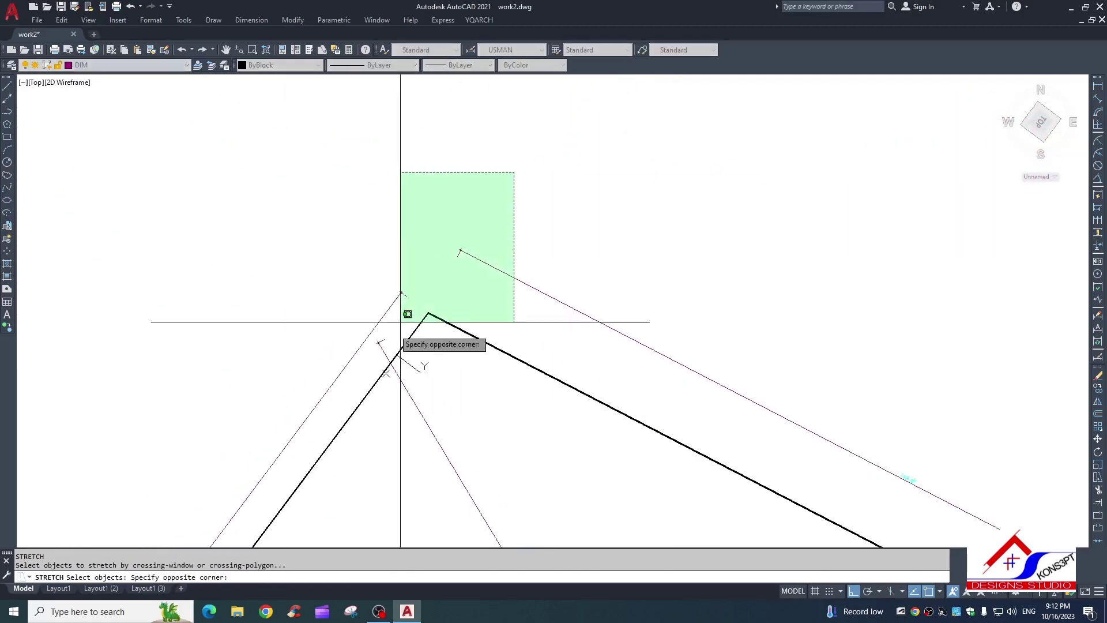
{"action": "left_click", "coordinate": [401, 317]}
{"action": "key", "text": "Return"}
{"action": "left_click", "coordinate": [552, 436]}
{"action": "type", "text": "1"}
{"action": "key", "text": "Return"}
{"action": "scroll", "coordinate": [460, 329], "scroll_direction": "down", "scroll_amount": 3}
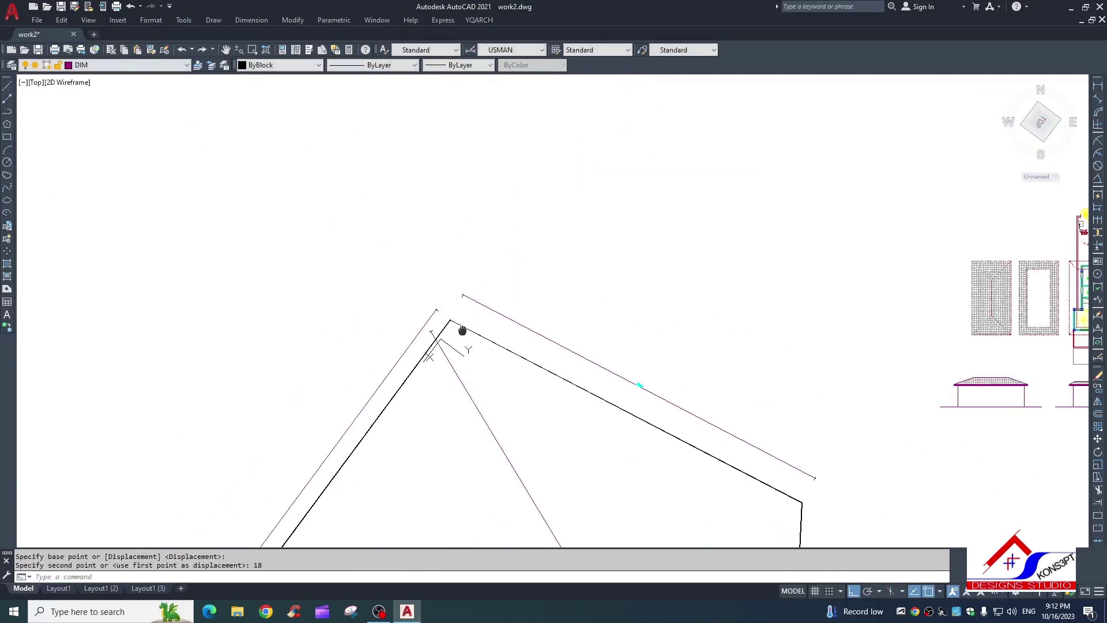
{"action": "scroll", "coordinate": [461, 323], "scroll_direction": "down", "scroll_amount": 2}
{"action": "scroll", "coordinate": [537, 359], "scroll_direction": "up", "scroll_amount": 8}
{"action": "scroll", "coordinate": [527, 419], "scroll_direction": "down", "scroll_amount": 3}
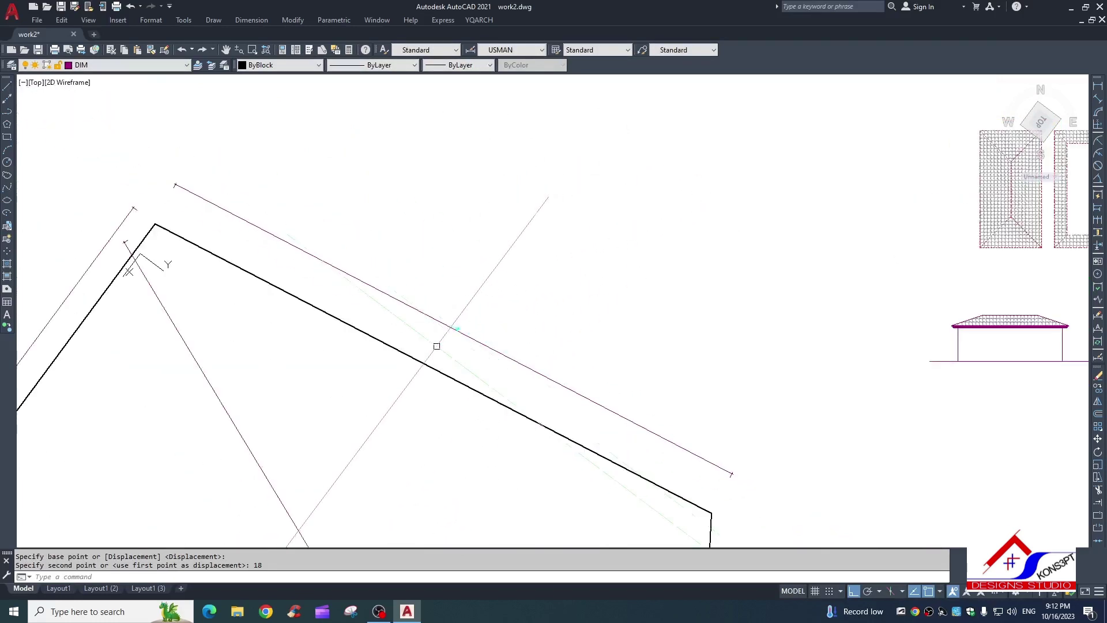
{"action": "scroll", "coordinate": [433, 335], "scroll_direction": "down", "scroll_amount": 2}
{"action": "scroll", "coordinate": [334, 373], "scroll_direction": "up", "scroll_amount": 5}
{"action": "scroll", "coordinate": [349, 361], "scroll_direction": "up", "scroll_amount": 2}
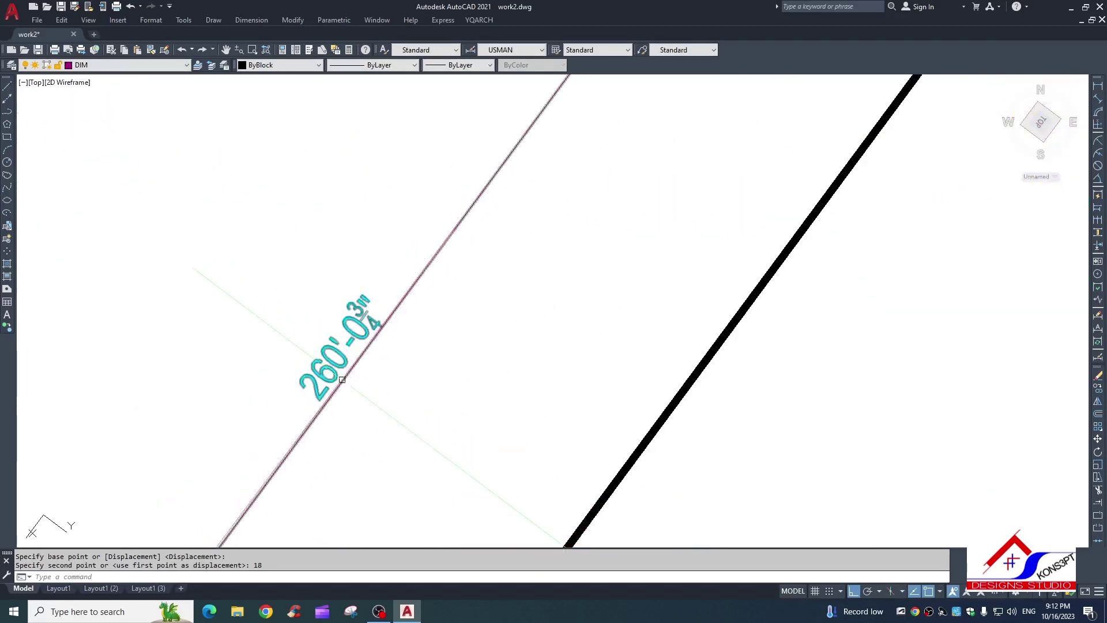
{"action": "scroll", "coordinate": [358, 366], "scroll_direction": "down", "scroll_amount": 2}
{"action": "scroll", "coordinate": [519, 294], "scroll_direction": "down", "scroll_amount": 3}
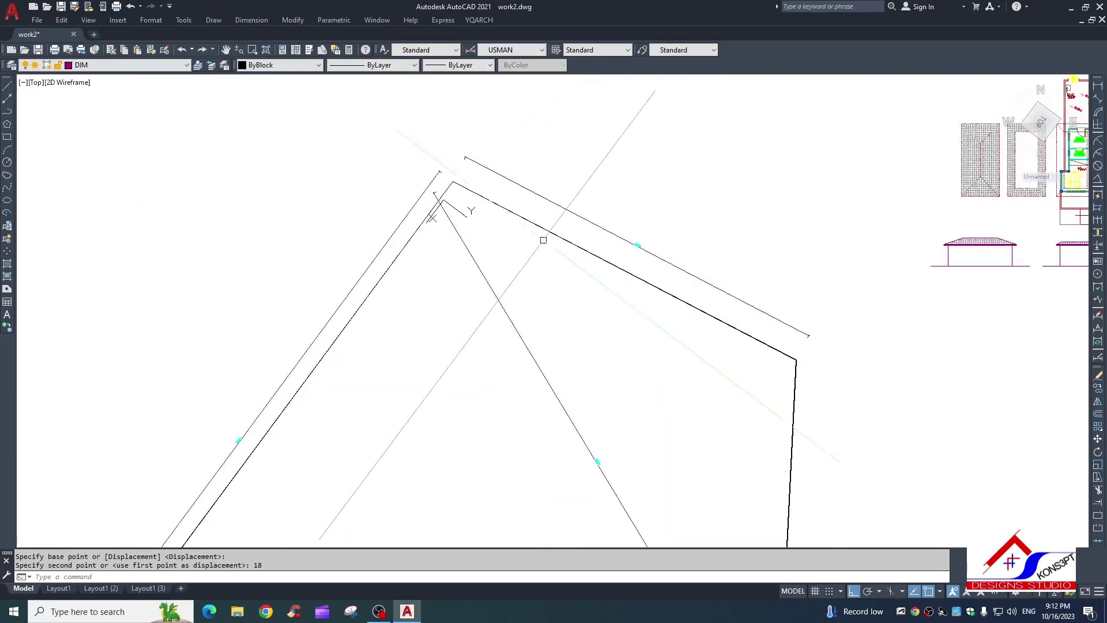
{"action": "scroll", "coordinate": [541, 239], "scroll_direction": "up", "scroll_amount": 3}
{"action": "scroll", "coordinate": [452, 279], "scroll_direction": "down", "scroll_amount": 5}
Step: Check the diagonal, now 244'-2 1/2", cancelling the selection afterwards
{"action": "key", "text": "Escape"}
{"action": "left_click", "coordinate": [496, 346]}
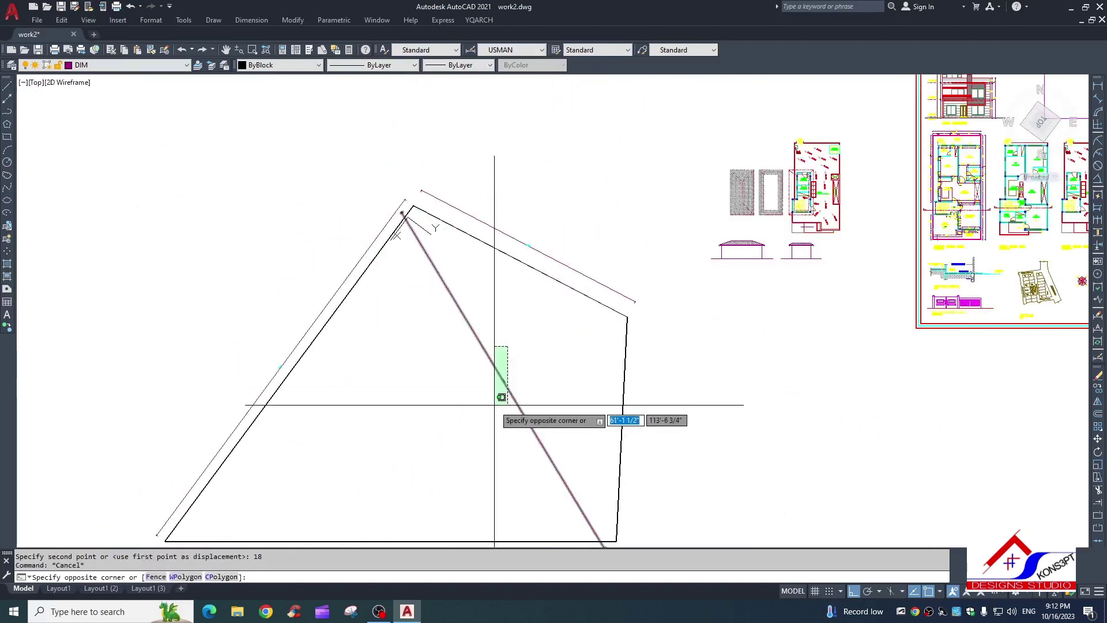
{"action": "scroll", "coordinate": [509, 371], "scroll_direction": "up", "scroll_amount": 5}
{"action": "scroll", "coordinate": [519, 381], "scroll_direction": "up", "scroll_amount": 3}
{"action": "scroll", "coordinate": [545, 396], "scroll_direction": "up", "scroll_amount": 2}
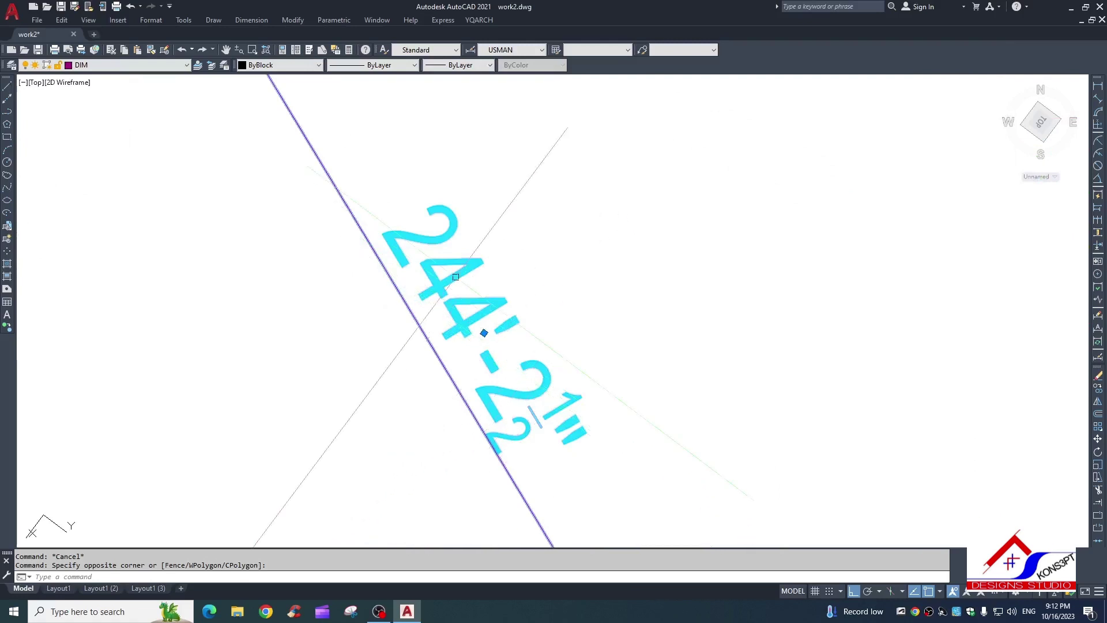
{"action": "key", "text": "Escape"}
{"action": "scroll", "coordinate": [519, 346], "scroll_direction": "down", "scroll_amount": 1}
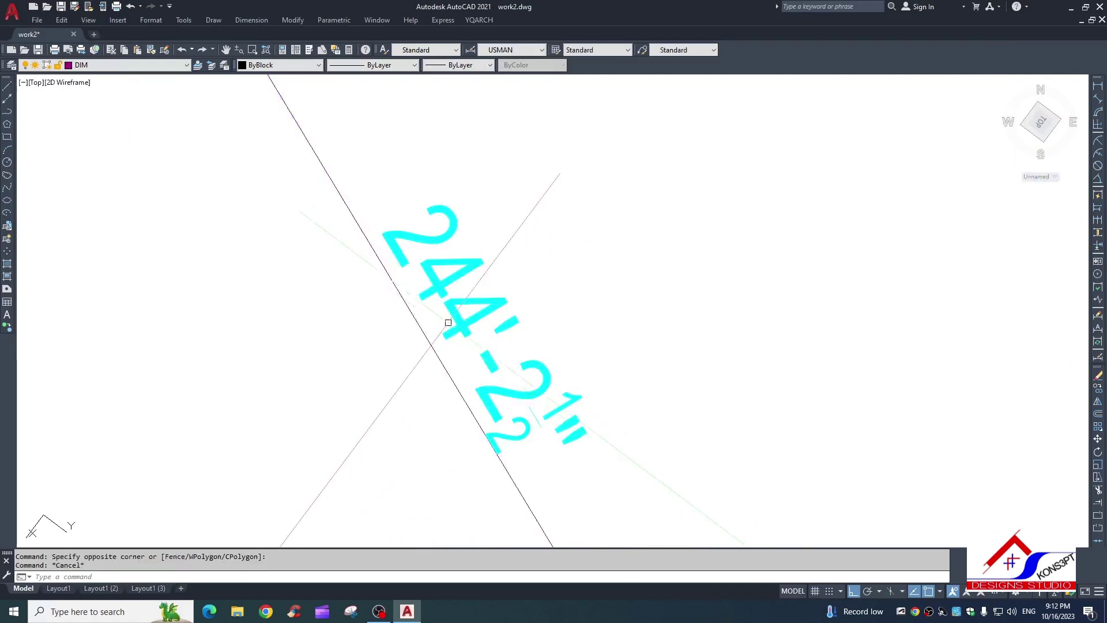
{"action": "scroll", "coordinate": [472, 358], "scroll_direction": "down", "scroll_amount": 2}
{"action": "scroll", "coordinate": [486, 394], "scroll_direction": "up", "scroll_amount": 2}
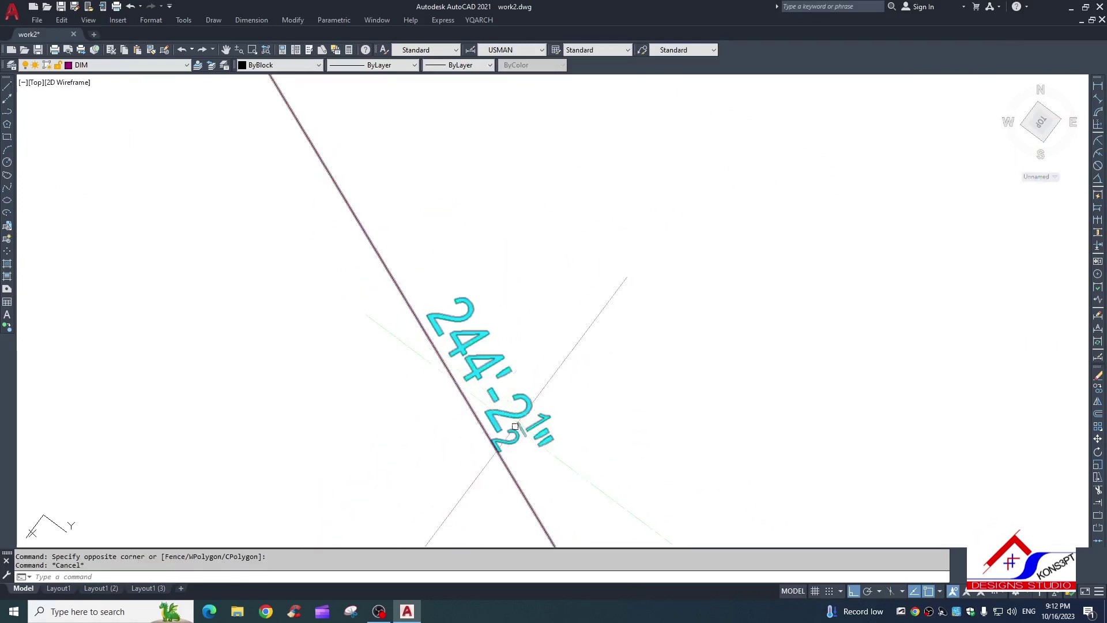
{"action": "key", "text": "Escape"}
{"action": "scroll", "coordinate": [485, 315], "scroll_direction": "down", "scroll_amount": 3}
{"action": "scroll", "coordinate": [497, 324], "scroll_direction": "down", "scroll_amount": 3}
Step: Zoom in and out over the scanned plot sketch to inspect it
{"action": "scroll", "coordinate": [499, 317], "scroll_direction": "up", "scroll_amount": 2}
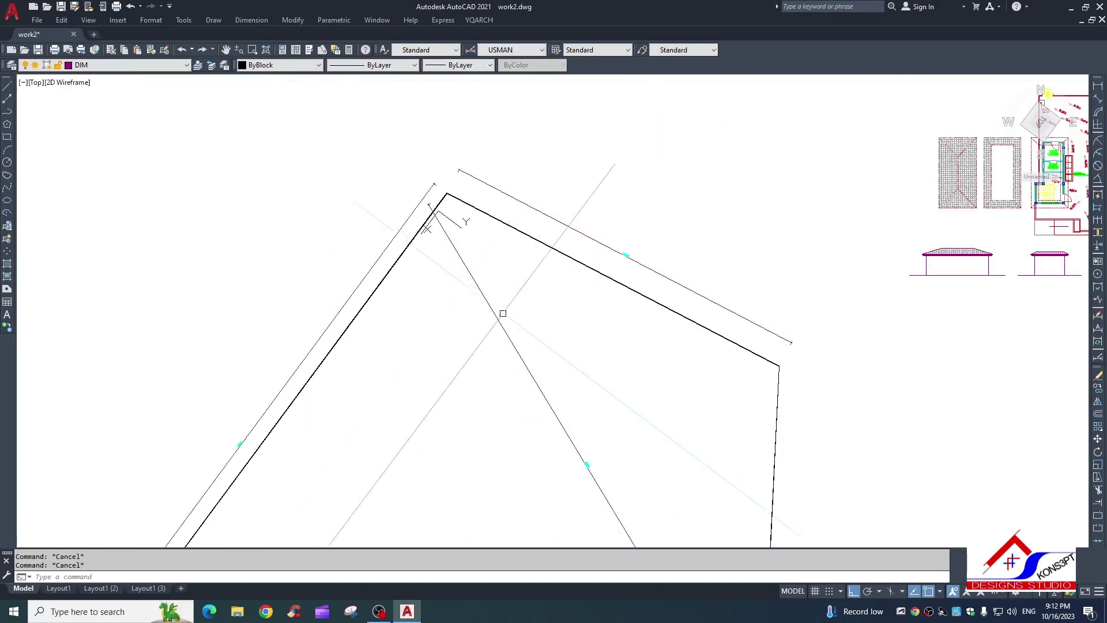
{"action": "scroll", "coordinate": [519, 340], "scroll_direction": "down", "scroll_amount": 2}
{"action": "scroll", "coordinate": [465, 244], "scroll_direction": "up", "scroll_amount": 2}
{"action": "scroll", "coordinate": [637, 279], "scroll_direction": "up", "scroll_amount": 3}
{"action": "scroll", "coordinate": [563, 297], "scroll_direction": "up", "scroll_amount": 3}
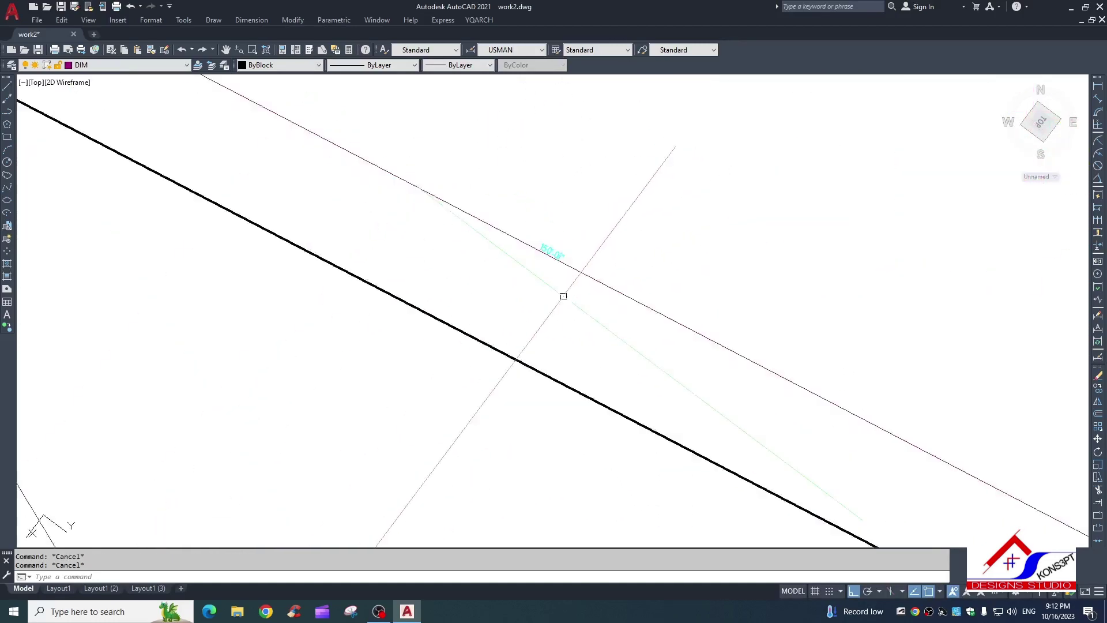
{"action": "scroll", "coordinate": [536, 246], "scroll_direction": "up", "scroll_amount": 2}
{"action": "scroll", "coordinate": [494, 272], "scroll_direction": "down", "scroll_amount": 3}
{"action": "scroll", "coordinate": [388, 292], "scroll_direction": "down", "scroll_amount": 2}
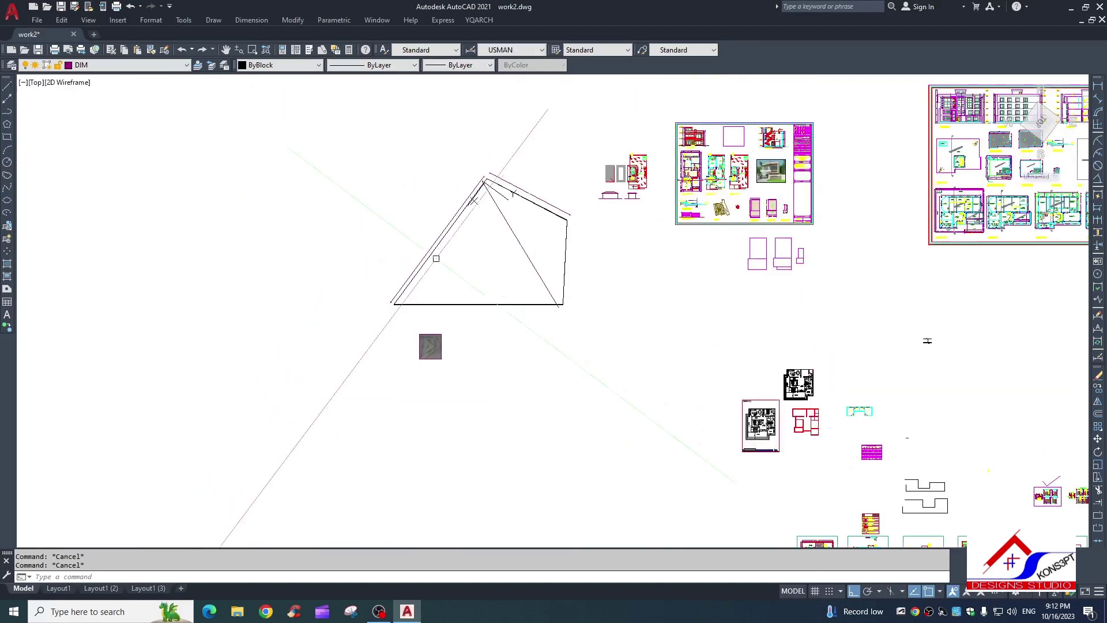
{"action": "scroll", "coordinate": [435, 257], "scroll_direction": "up", "scroll_amount": 4}
{"action": "scroll", "coordinate": [440, 226], "scroll_direction": "down", "scroll_amount": 4}
{"action": "scroll", "coordinate": [455, 311], "scroll_direction": "down", "scroll_amount": 2}
{"action": "scroll", "coordinate": [404, 329], "scroll_direction": "up", "scroll_amount": 5}
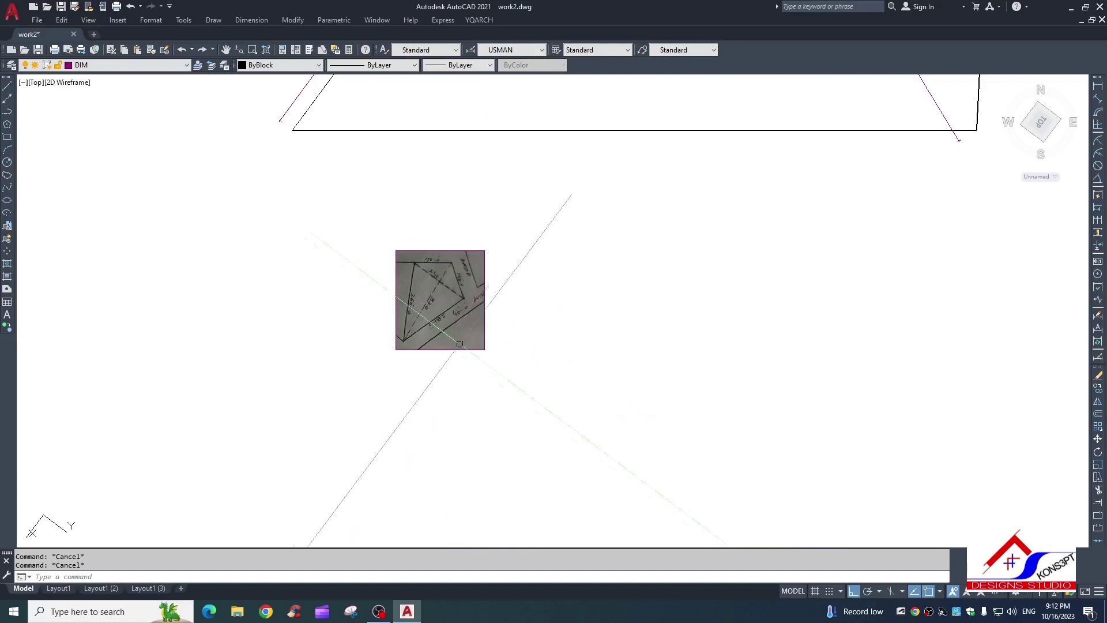
{"action": "scroll", "coordinate": [458, 284], "scroll_direction": "down", "scroll_amount": 2}
{"action": "scroll", "coordinate": [507, 272], "scroll_direction": "up", "scroll_amount": 3}
{"action": "scroll", "coordinate": [489, 347], "scroll_direction": "down", "scroll_amount": 2}
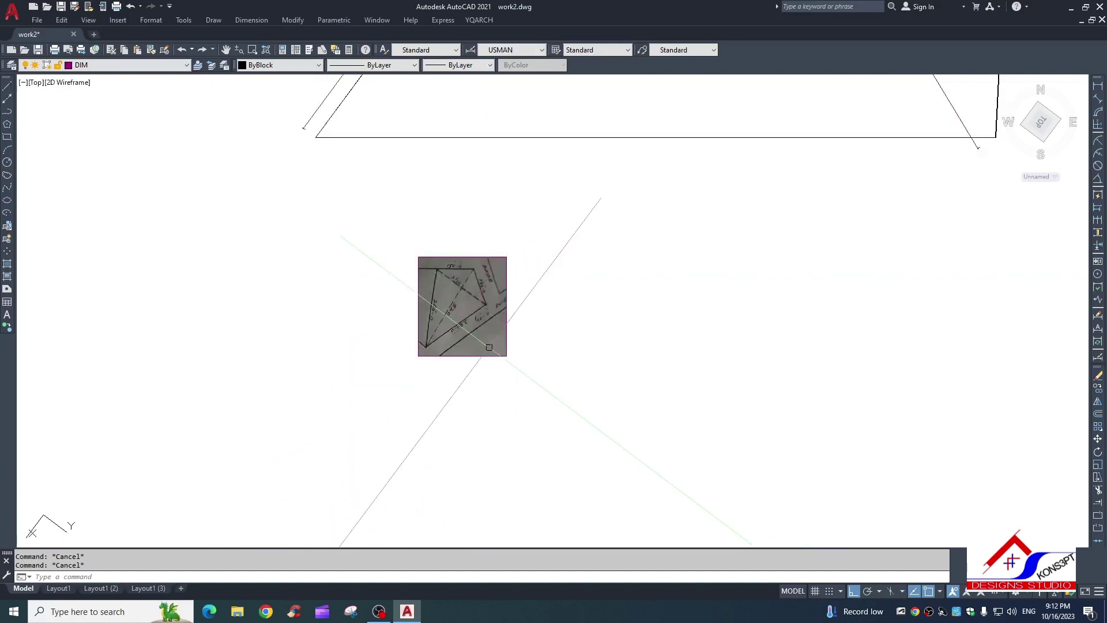
Step: Start aligning the UCS to an object, then cancel it
{"action": "type", "text": "ucs"}
{"action": "key", "text": "Return"}
{"action": "type", "text": "ob"}
{"action": "key", "text": "Return"}
{"action": "scroll", "coordinate": [461, 319], "scroll_direction": "up", "scroll_amount": 2}
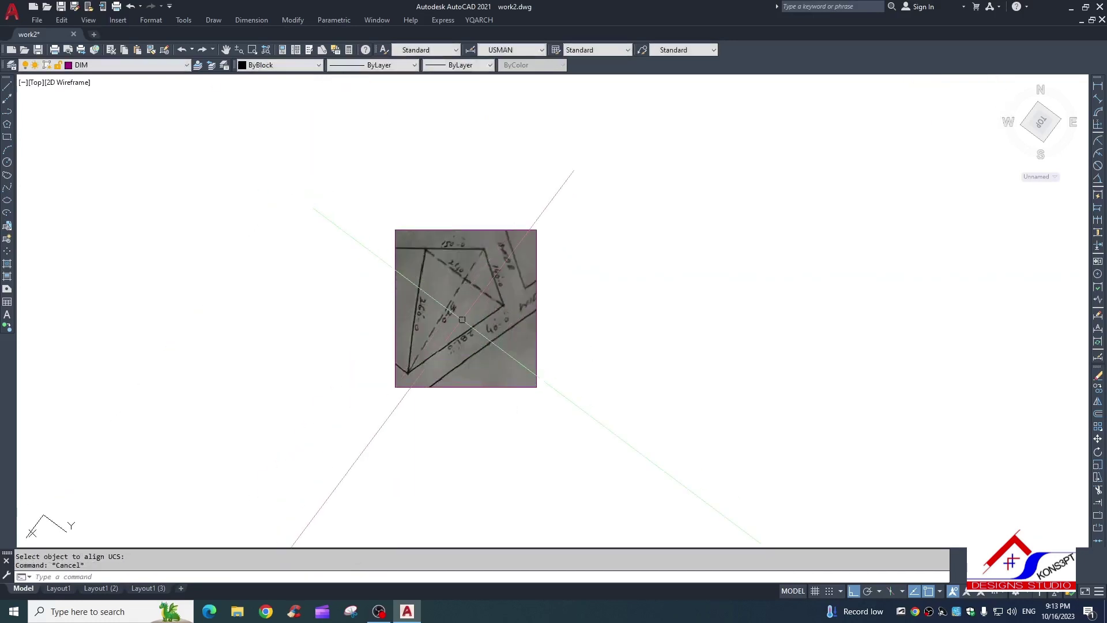
Step: Reset the UCS to World and select the scanned sketch image
{"action": "type", "text": "cs"}
{"action": "key", "text": "Return"}
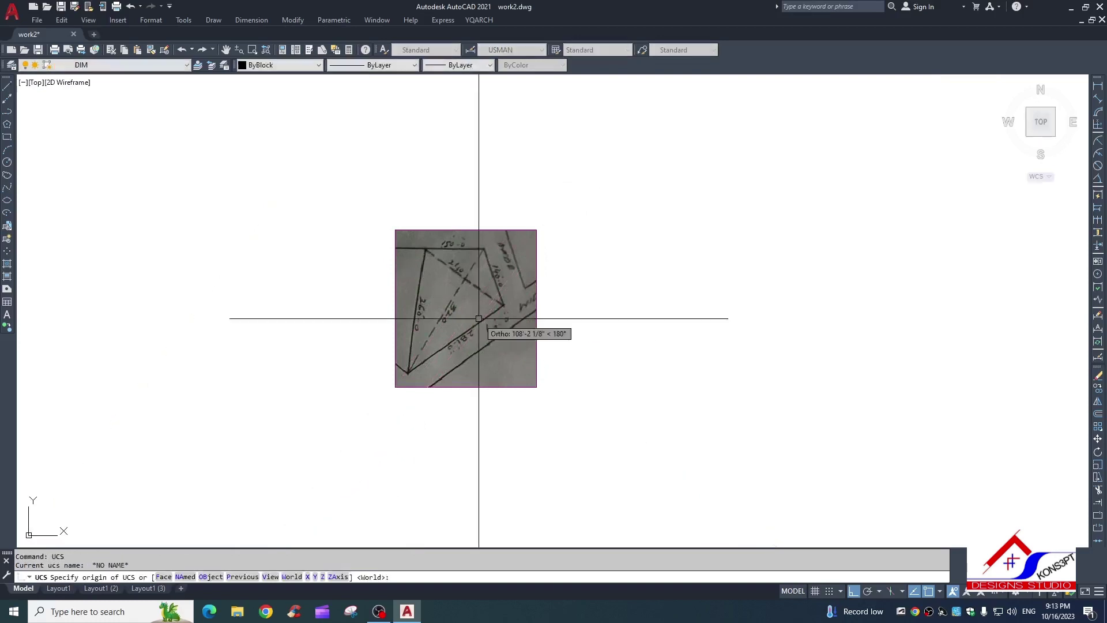
{"action": "key", "text": "Return"}
{"action": "scroll", "coordinate": [523, 341], "scroll_direction": "down", "scroll_amount": 2}
{"action": "left_click", "coordinate": [523, 340]}
{"action": "scroll", "coordinate": [501, 314], "scroll_direction": "up", "scroll_amount": 4}
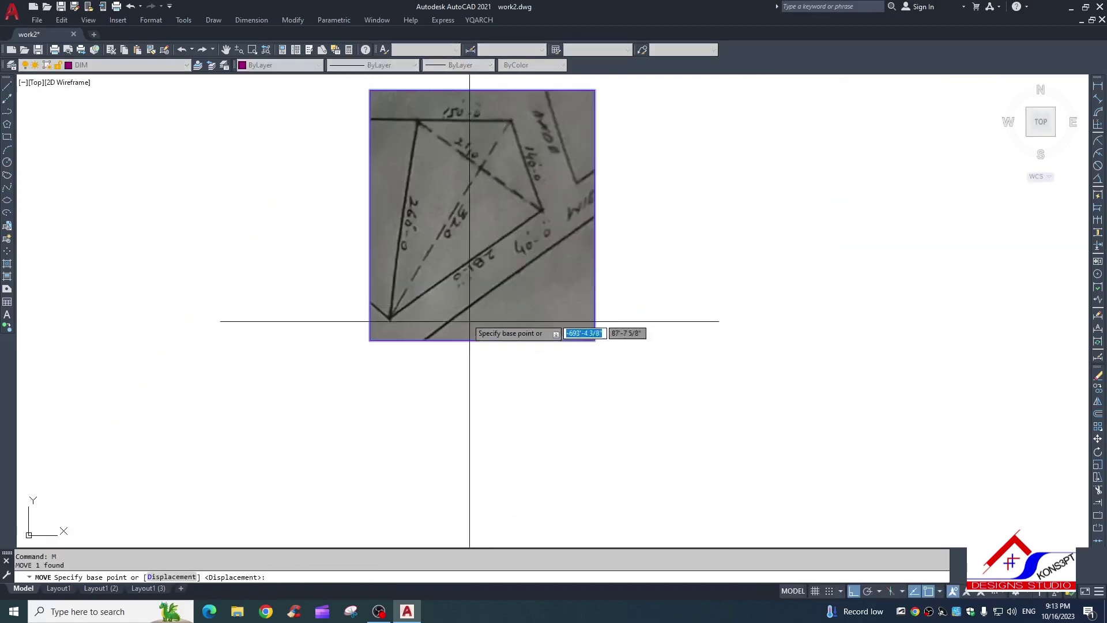
Step: Start a line at a sketch corner, then cancel it unfinished
{"action": "key", "text": "Escape"}
{"action": "type", "text": "l"}
{"action": "key", "text": "Return"}
{"action": "scroll", "coordinate": [507, 288], "scroll_direction": "up", "scroll_amount": 2}
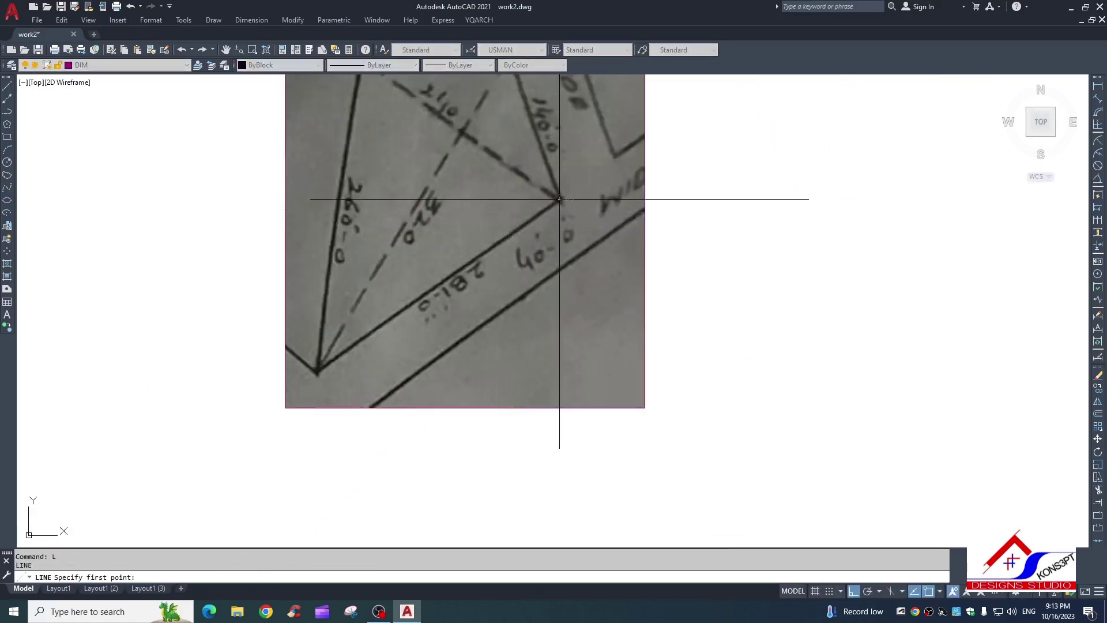
{"action": "left_click", "coordinate": [559, 198]}
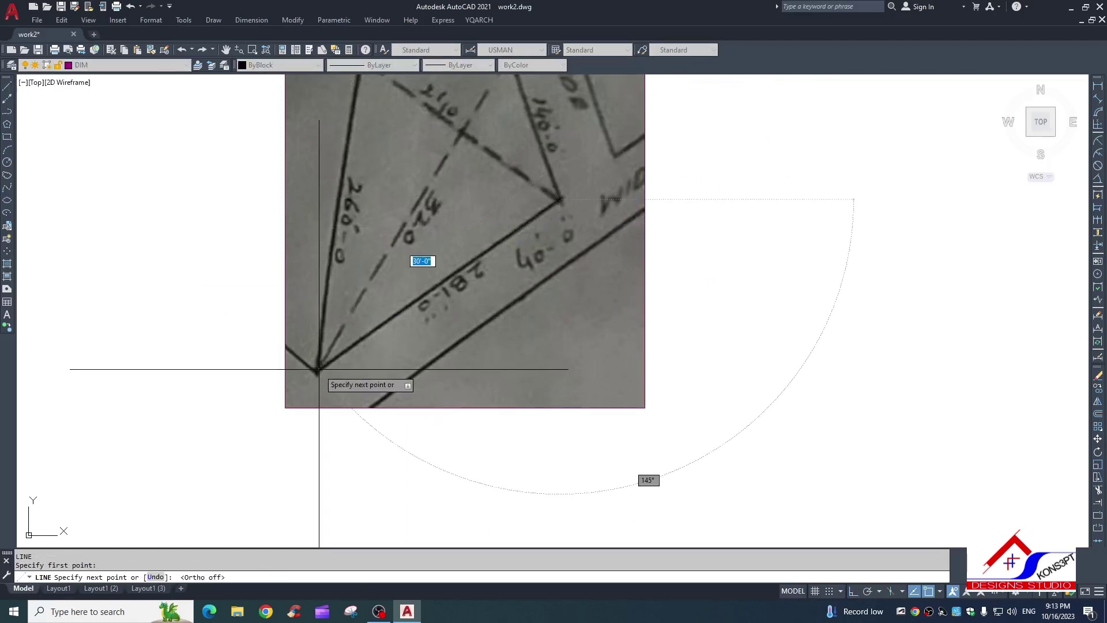
{"action": "scroll", "coordinate": [336, 365], "scroll_direction": "down", "scroll_amount": 5}
{"action": "key", "text": "Escape"}
{"action": "key", "text": "Escape"}
{"action": "scroll", "coordinate": [385, 279], "scroll_direction": "up", "scroll_amount": 2}
{"action": "scroll", "coordinate": [351, 321], "scroll_direction": "up", "scroll_amount": 1}
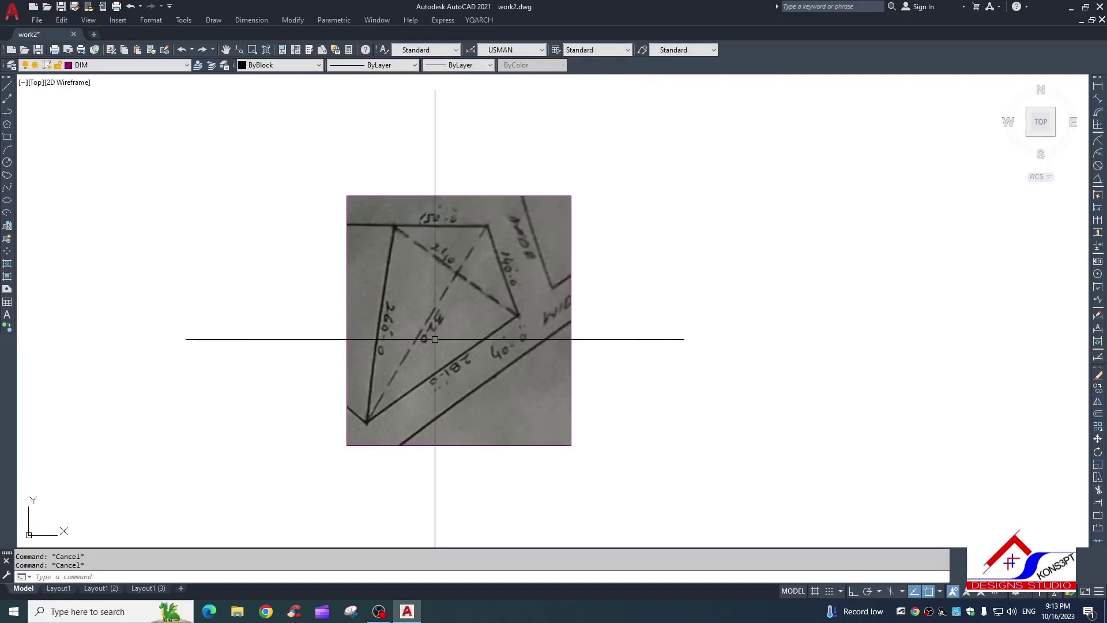
Step: Begin a polyline trace at the sketch's bottom corner
{"action": "type", "text": "pl"}
{"action": "key", "text": "Return"}
{"action": "scroll", "coordinate": [368, 419], "scroll_direction": "up", "scroll_amount": 4}
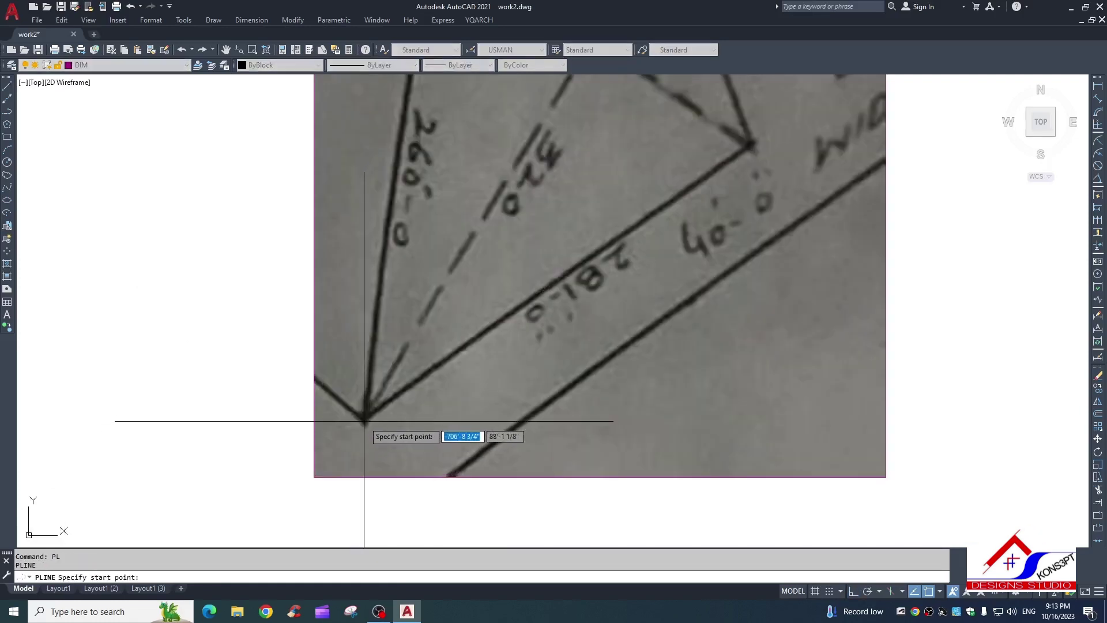
{"action": "left_click", "coordinate": [366, 419]}
{"action": "scroll", "coordinate": [452, 221], "scroll_direction": "down", "scroll_amount": 2}
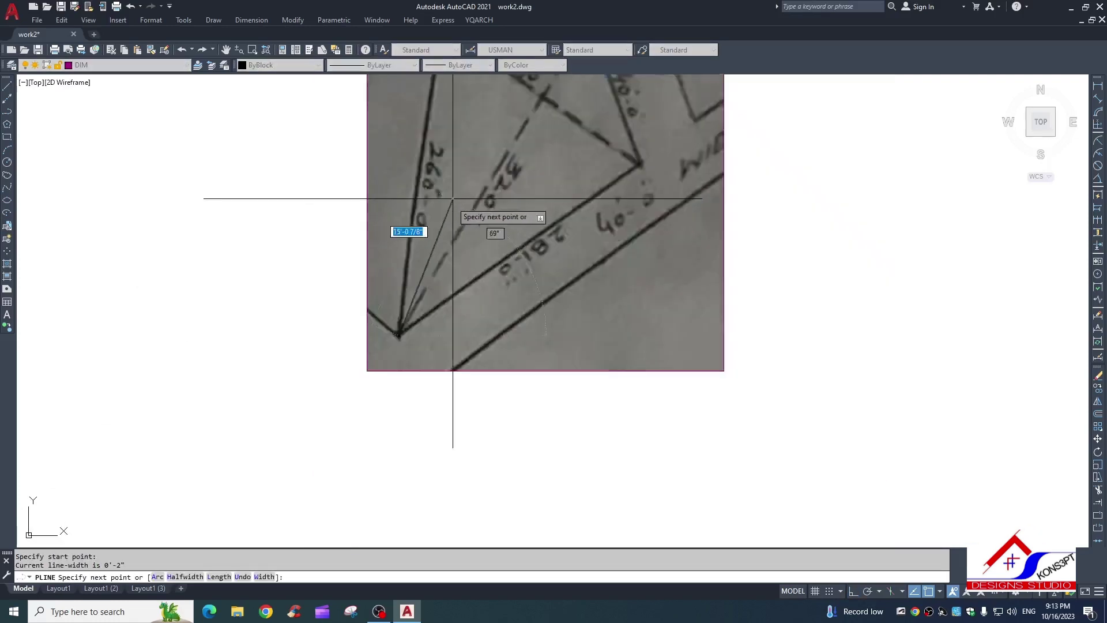
{"action": "scroll", "coordinate": [474, 178], "scroll_direction": "down", "scroll_amount": 1}
{"action": "scroll", "coordinate": [415, 217], "scroll_direction": "up", "scroll_amount": 4}
{"action": "scroll", "coordinate": [413, 205], "scroll_direction": "up", "scroll_amount": 2}
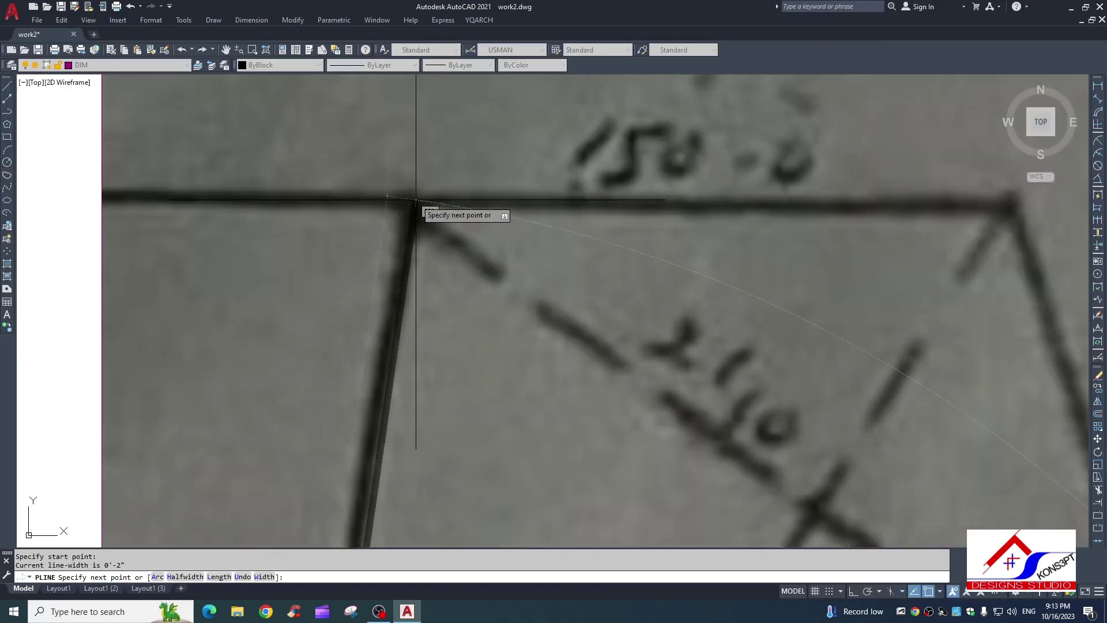
Step: Continue the trace through the top-left and right-hand vertices and close it
{"action": "left_click", "coordinate": [413, 204]}
{"action": "scroll", "coordinate": [519, 203], "scroll_direction": "down", "scroll_amount": 2}
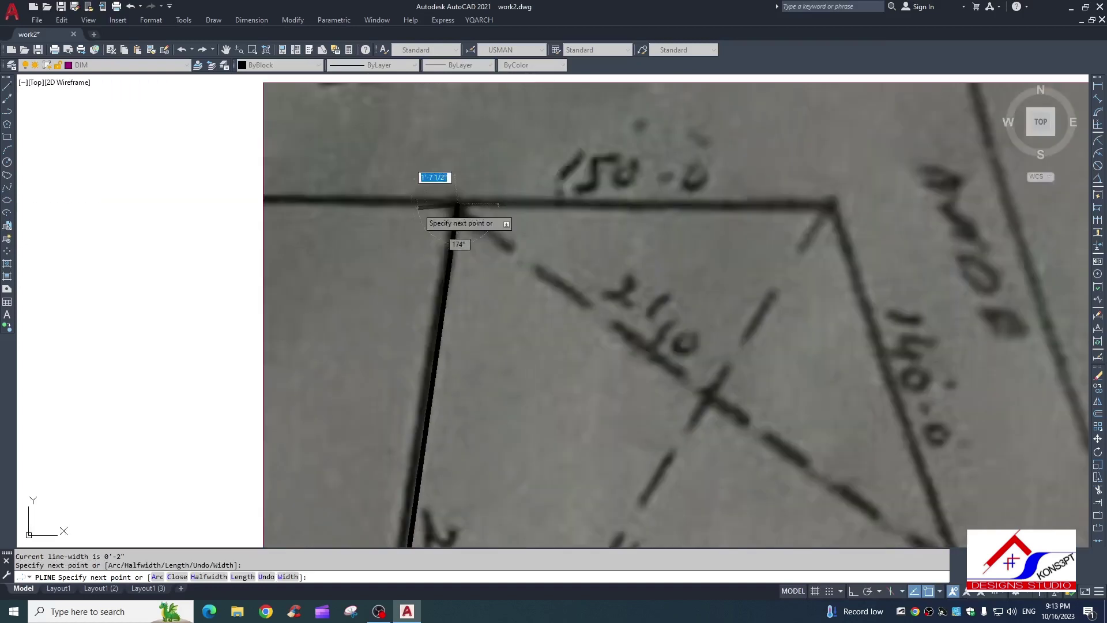
{"action": "scroll", "coordinate": [818, 242], "scroll_direction": "down", "scroll_amount": 3}
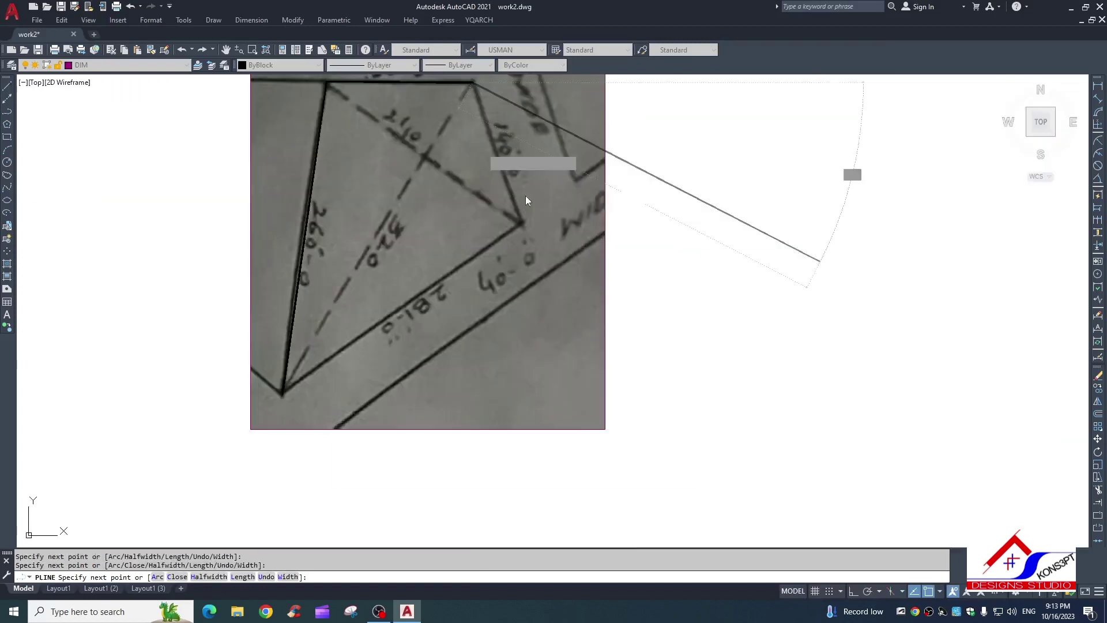
{"action": "scroll", "coordinate": [519, 219], "scroll_direction": "up", "scroll_amount": 2}
{"action": "scroll", "coordinate": [546, 237], "scroll_direction": "up", "scroll_amount": 2}
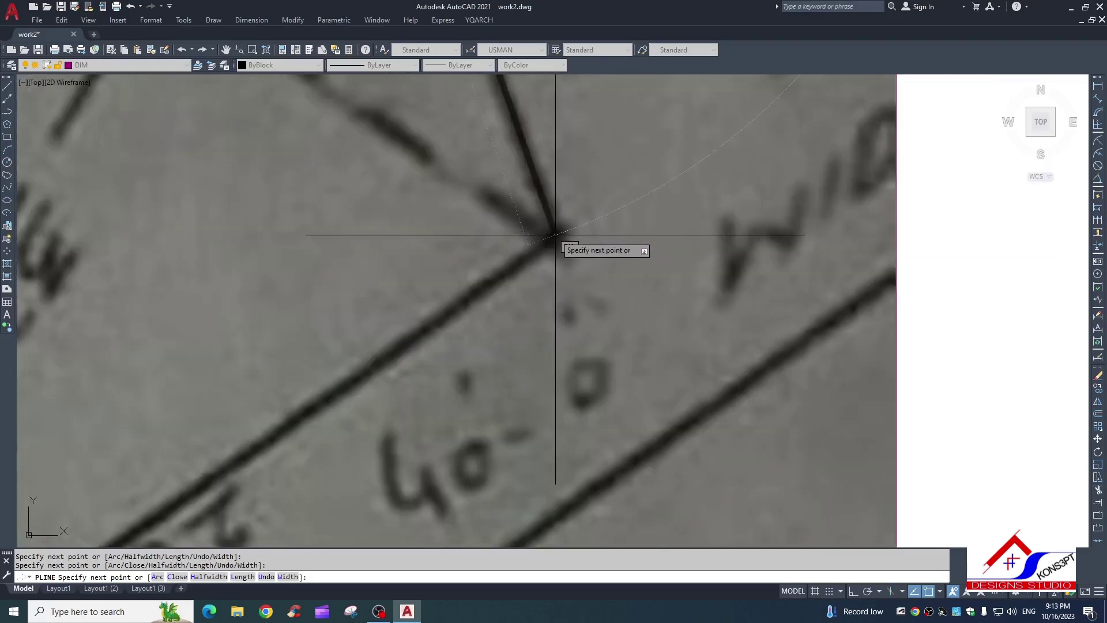
{"action": "left_click", "coordinate": [555, 235]}
{"action": "scroll", "coordinate": [556, 235], "scroll_direction": "down", "scroll_amount": 3}
{"action": "scroll", "coordinate": [447, 299], "scroll_direction": "down", "scroll_amount": 2}
{"action": "type", "text": "c"}
{"action": "key", "text": "Return"}
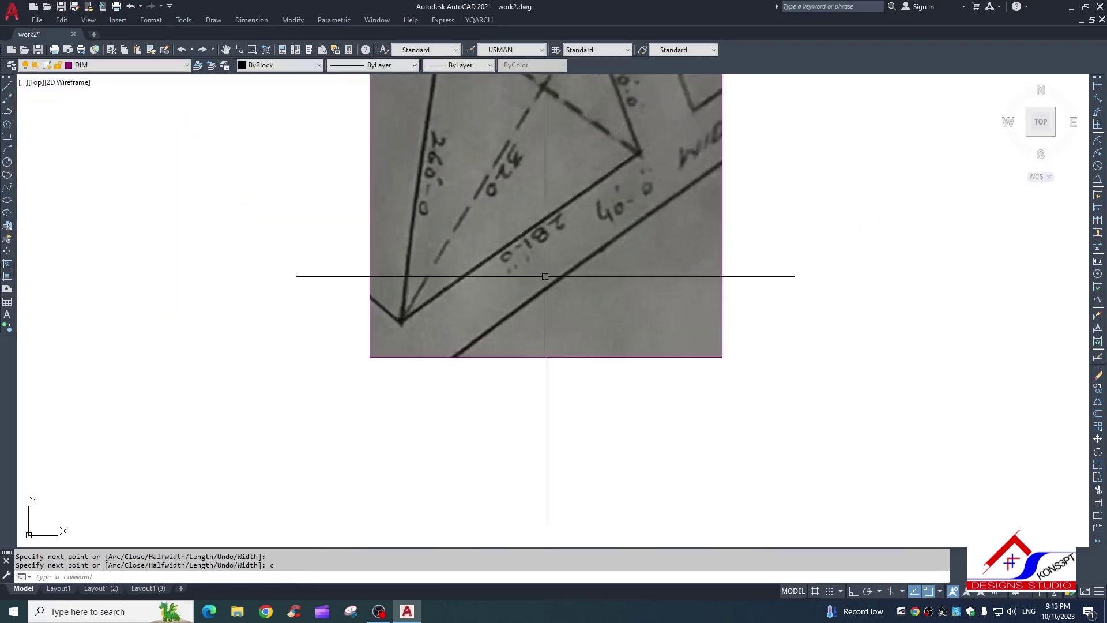
{"action": "scroll", "coordinate": [521, 282], "scroll_direction": "down", "scroll_amount": 2}
{"action": "scroll", "coordinate": [539, 278], "scroll_direction": "down", "scroll_amount": 3}
Step: Move the traced outline clear of the scanned image
{"action": "type", "text": "m"}
{"action": "key", "text": "Return"}
{"action": "left_click", "coordinate": [494, 277]}
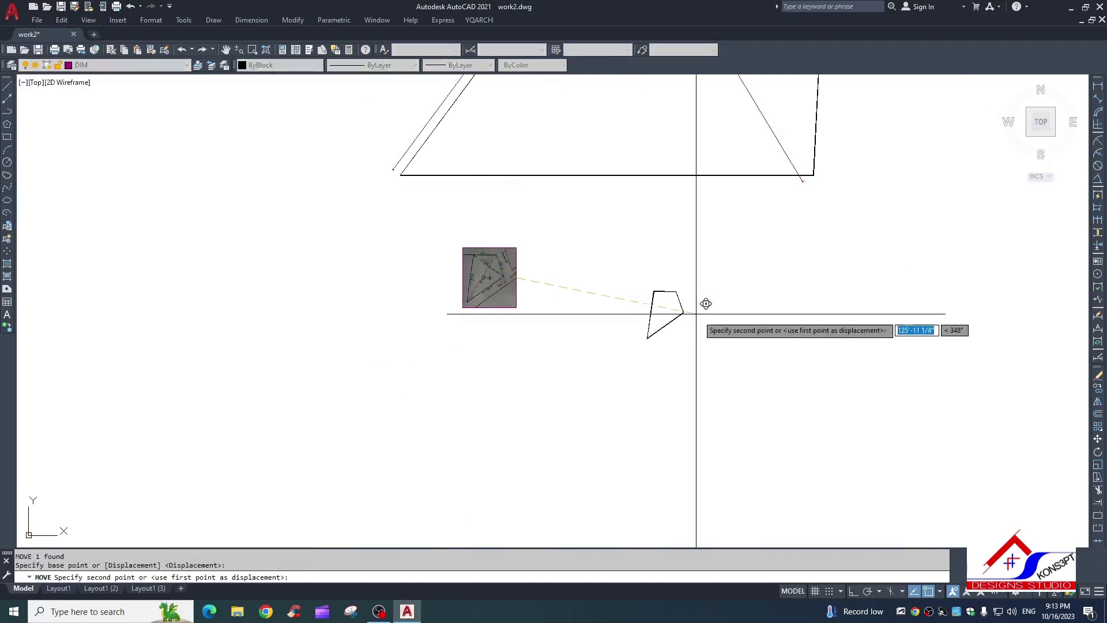
{"action": "left_click", "coordinate": [731, 323]}
{"action": "scroll", "coordinate": [551, 302], "scroll_direction": "down", "scroll_amount": 1}
{"action": "scroll", "coordinate": [550, 302], "scroll_direction": "up", "scroll_amount": 5}
{"action": "scroll", "coordinate": [547, 326], "scroll_direction": "down", "scroll_amount": 4}
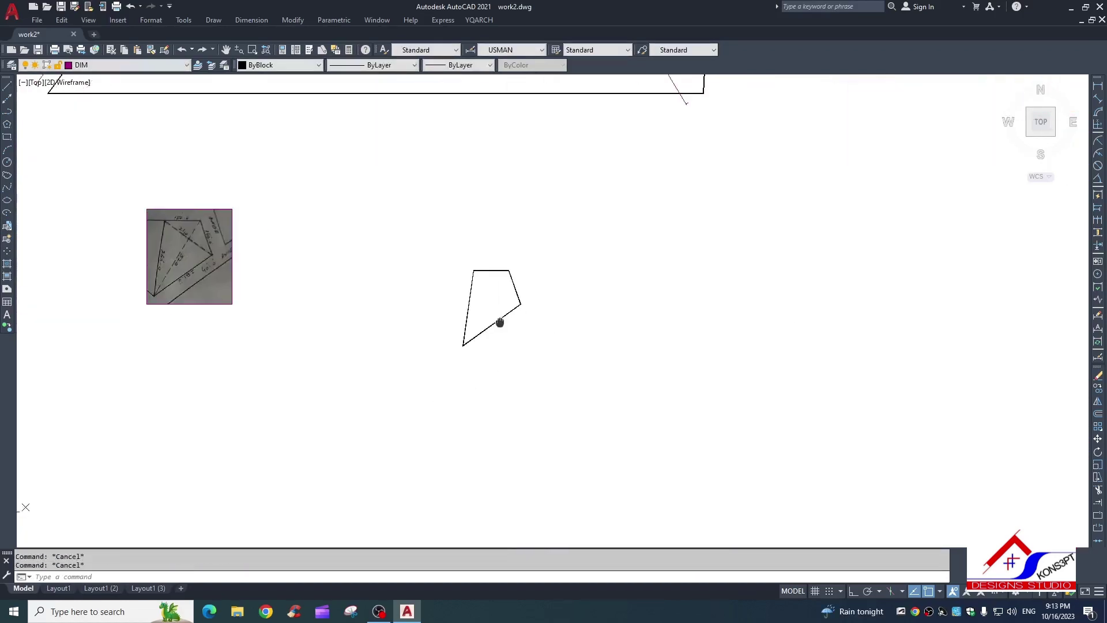
{"action": "left_click_drag", "start_coordinate": [499, 321], "coordinate": [490, 360]}
{"action": "scroll", "coordinate": [512, 327], "scroll_direction": "down", "scroll_amount": 2}
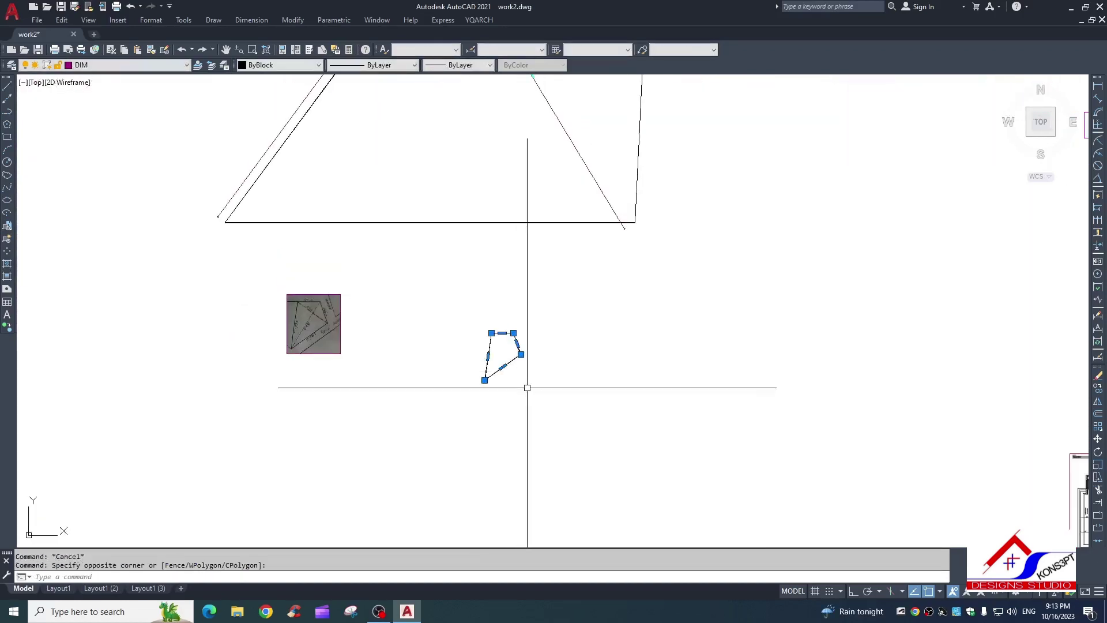
{"action": "key", "text": "Escape"}
Step: Start a horizontal line below the trace, then cancel it
{"action": "middle_click_drag", "start_coordinate": [506, 396], "coordinate": [506, 352]}
{"action": "type", "text": "l"}
{"action": "key", "text": "Return"}
{"action": "left_click", "coordinate": [369, 406]}
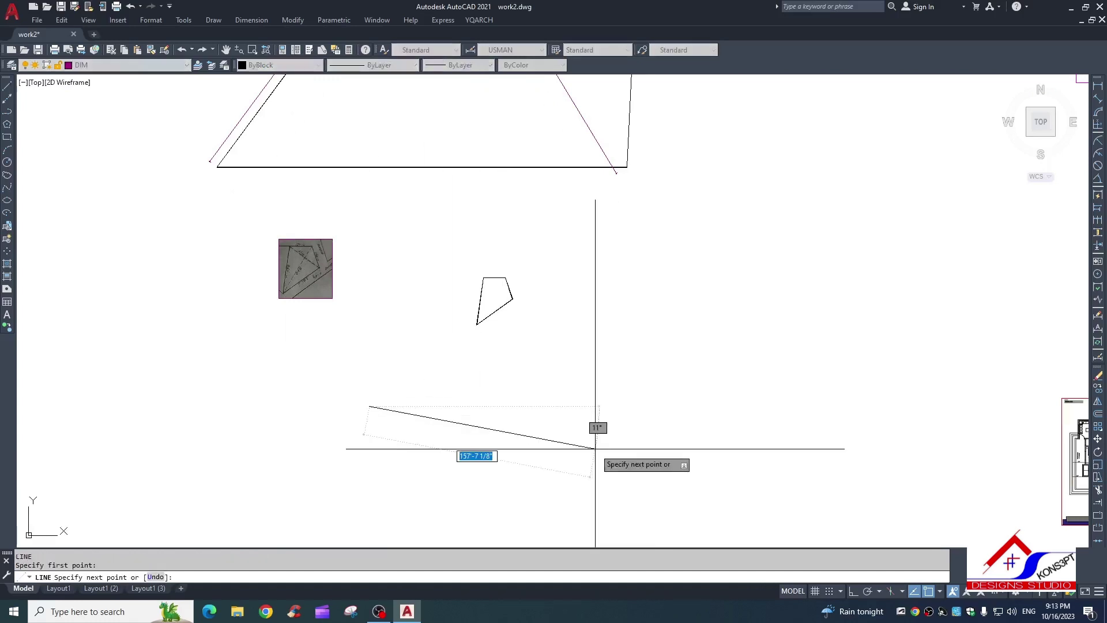
{"action": "key", "text": "F8"}
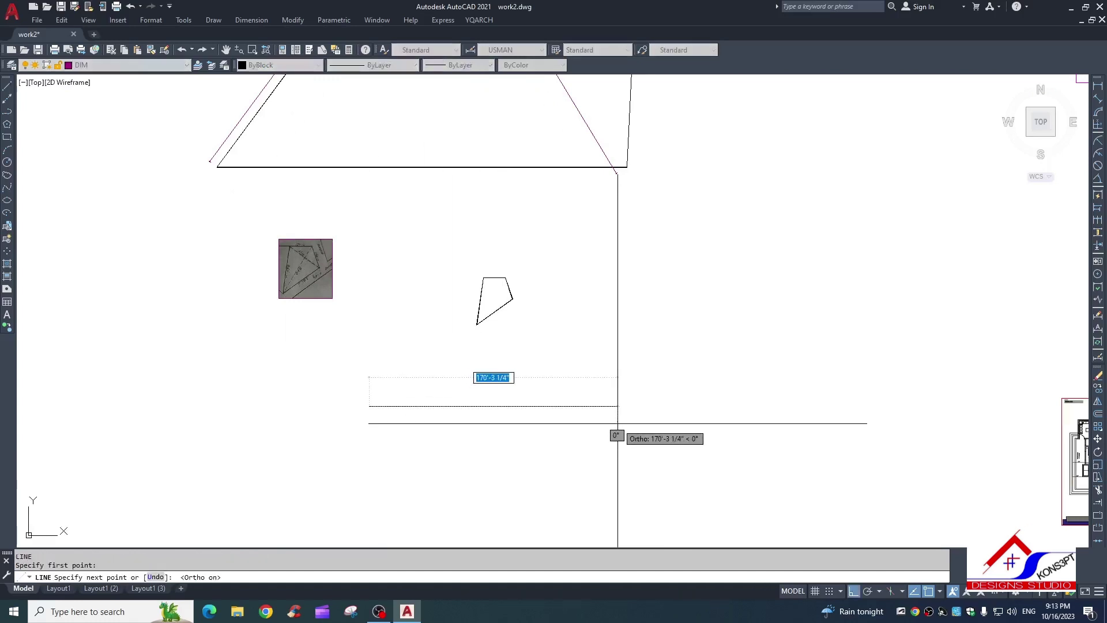
{"action": "key", "text": "Escape"}
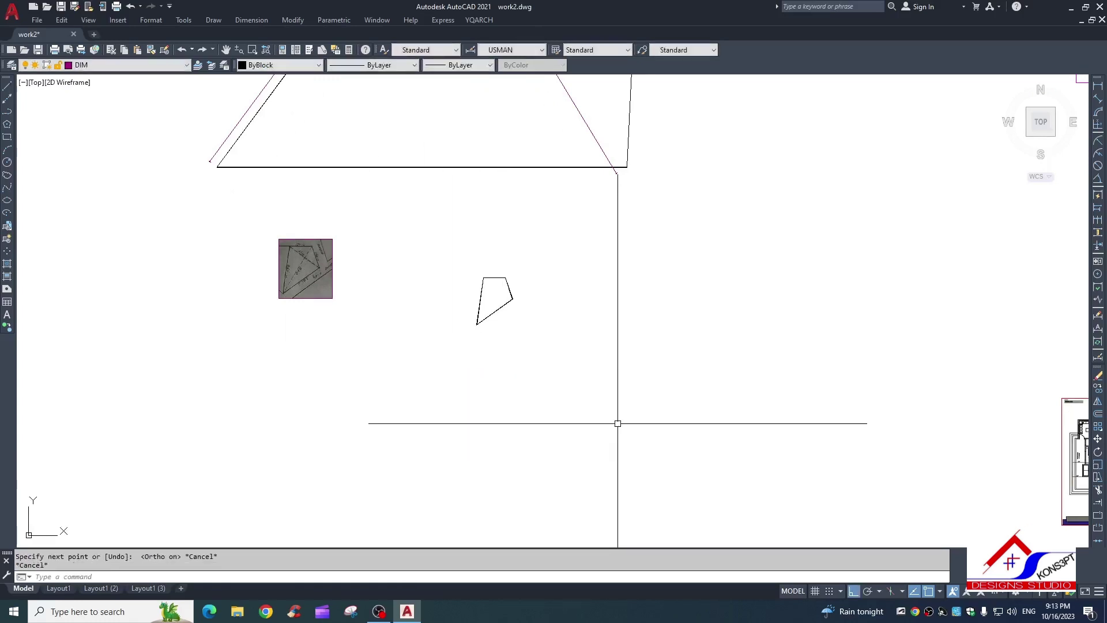
{"action": "type", "text": "da"}
Step: Add a 281'-0" aligned dimension to the large outline's bottom edge
{"action": "key", "text": "Return"}
{"action": "key", "text": "Return"}
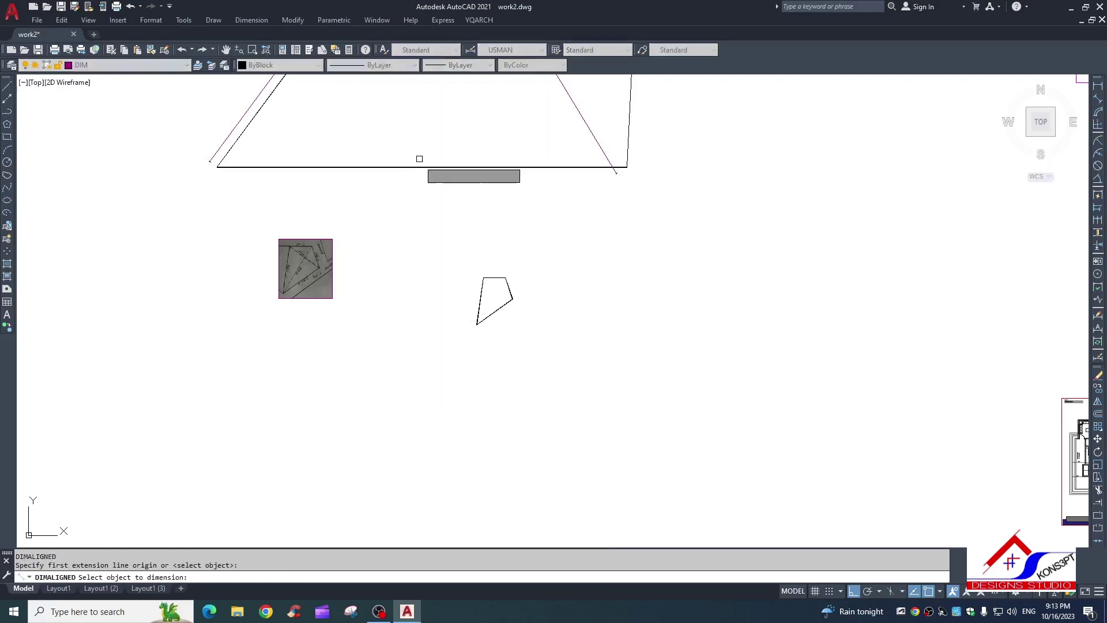
{"action": "left_click", "coordinate": [418, 165]}
{"action": "left_click", "coordinate": [426, 185]}
{"action": "key", "text": "Escape"}
{"action": "key", "text": "Escape"}
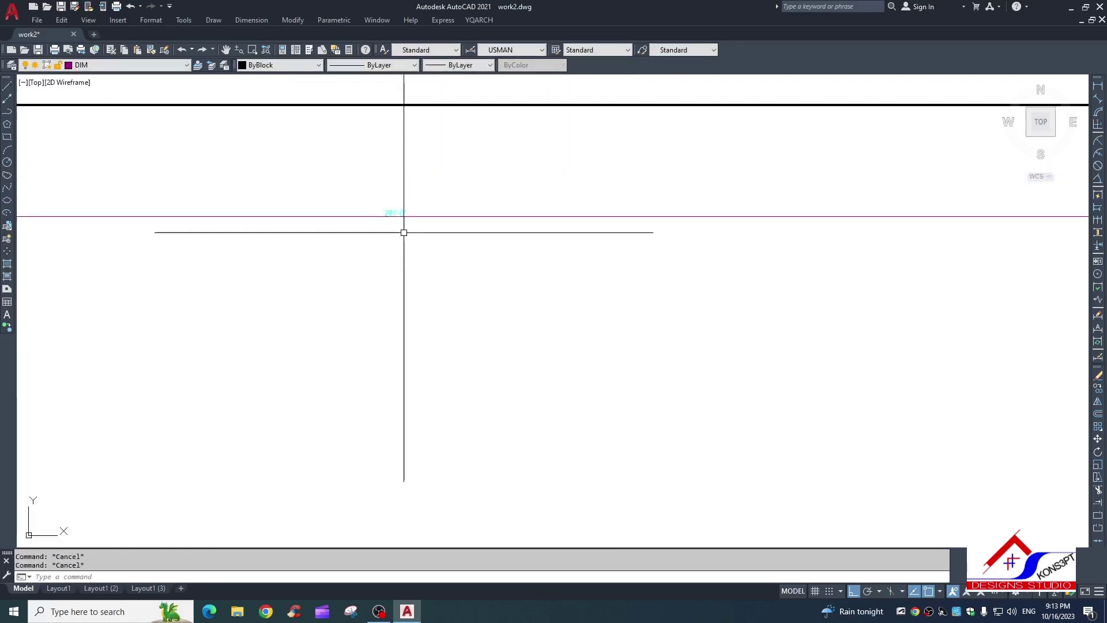
{"action": "scroll", "coordinate": [403, 198], "scroll_direction": "down", "scroll_amount": 3}
Step: Draw a horizontal reference line below the trace
{"action": "scroll", "coordinate": [513, 335], "scroll_direction": "up", "scroll_amount": 2}
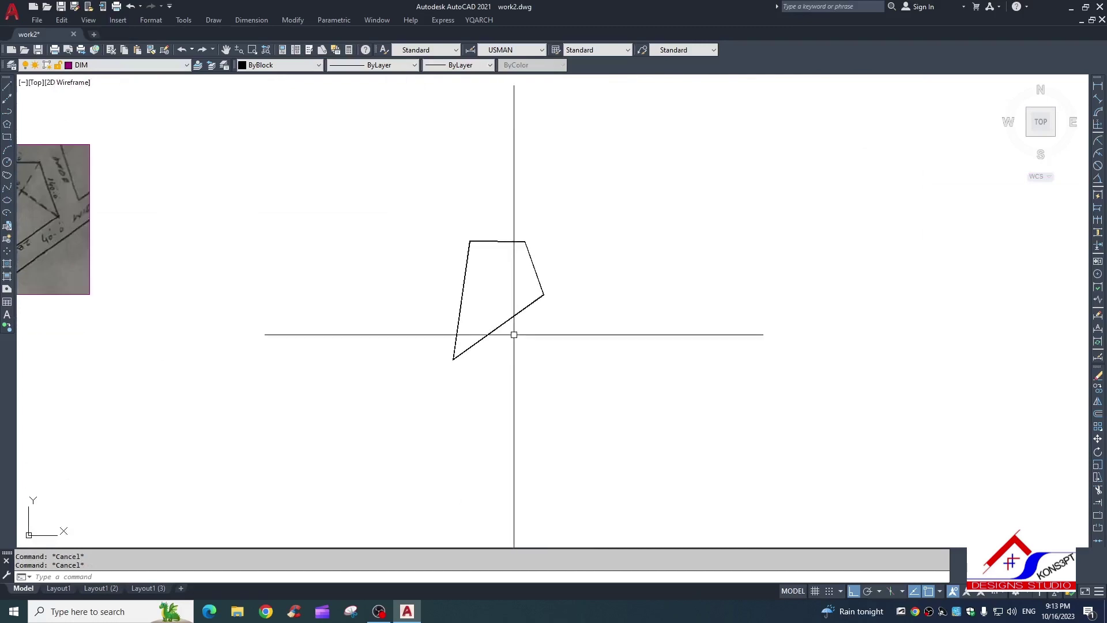
{"action": "type", "text": "l"}
{"action": "key", "text": "Return"}
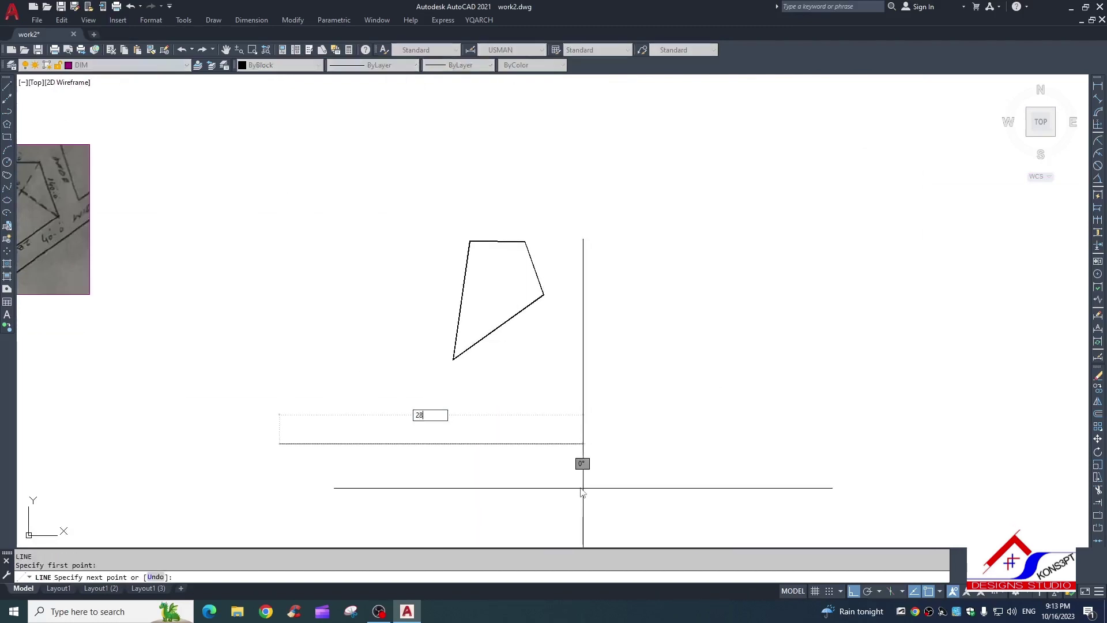
{"action": "key", "text": "Escape"}
{"action": "key", "text": "Escape"}
{"action": "scroll", "coordinate": [461, 333], "scroll_direction": "down", "scroll_amount": 5}
Step: Align the trace's lower-left and right corners to the line's ends, scaling it to fit
{"action": "left_click", "coordinate": [460, 333]}
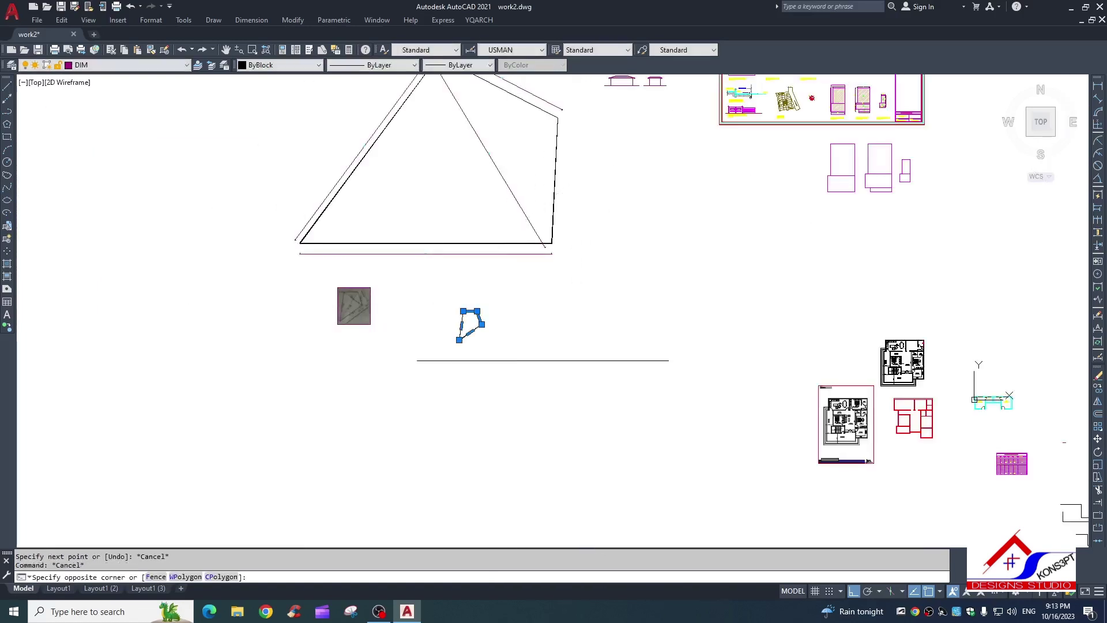
{"action": "type", "text": "lign"}
{"action": "key", "text": "Return"}
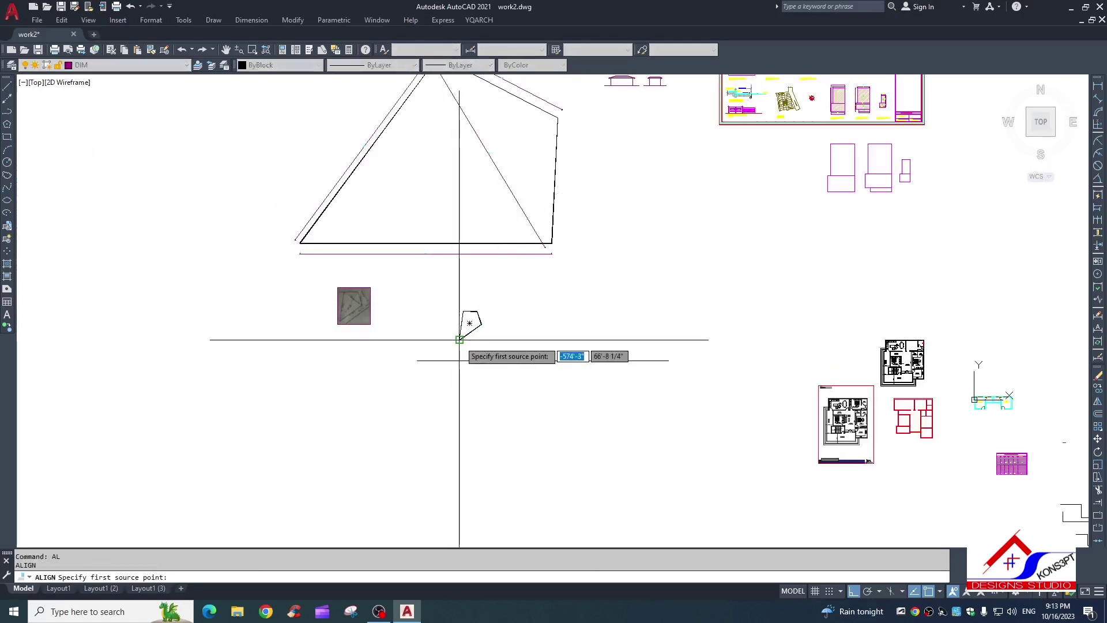
{"action": "left_click", "coordinate": [459, 340]}
{"action": "scroll", "coordinate": [413, 373], "scroll_direction": "up", "scroll_amount": 2}
{"action": "left_click", "coordinate": [420, 352]}
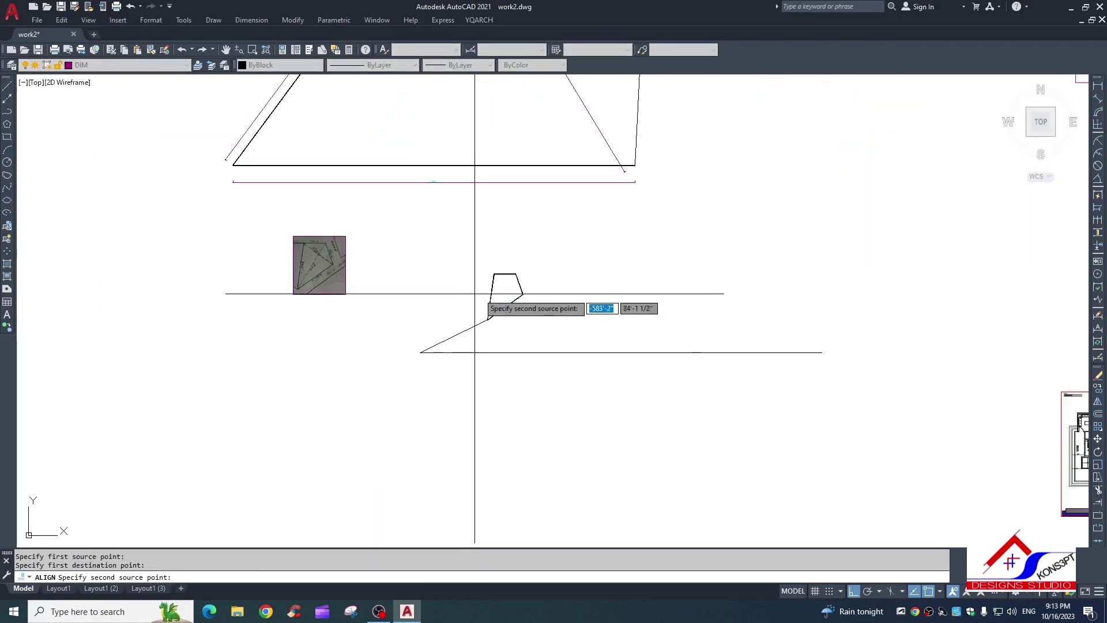
{"action": "left_click", "coordinate": [523, 294]}
{"action": "left_click", "coordinate": [821, 352]}
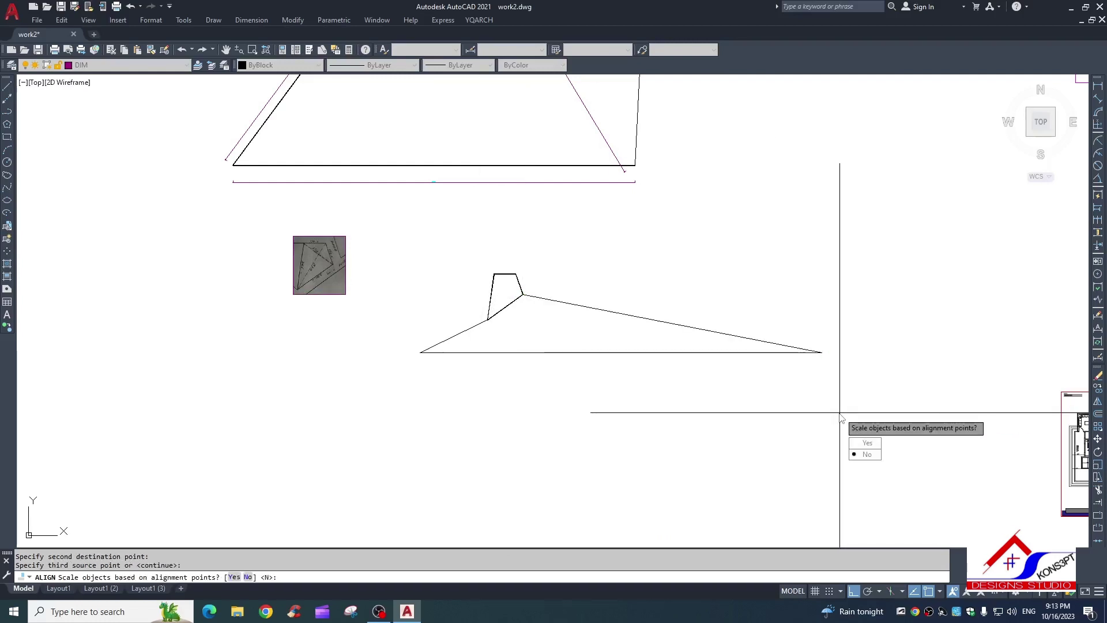
{"action": "type", "text": "y"}
{"action": "key", "text": "Return"}
Step: Finish the alignment, then start and cancel a move of the scaled trace
{"action": "scroll", "coordinate": [557, 337], "scroll_direction": "down", "scroll_amount": 3}
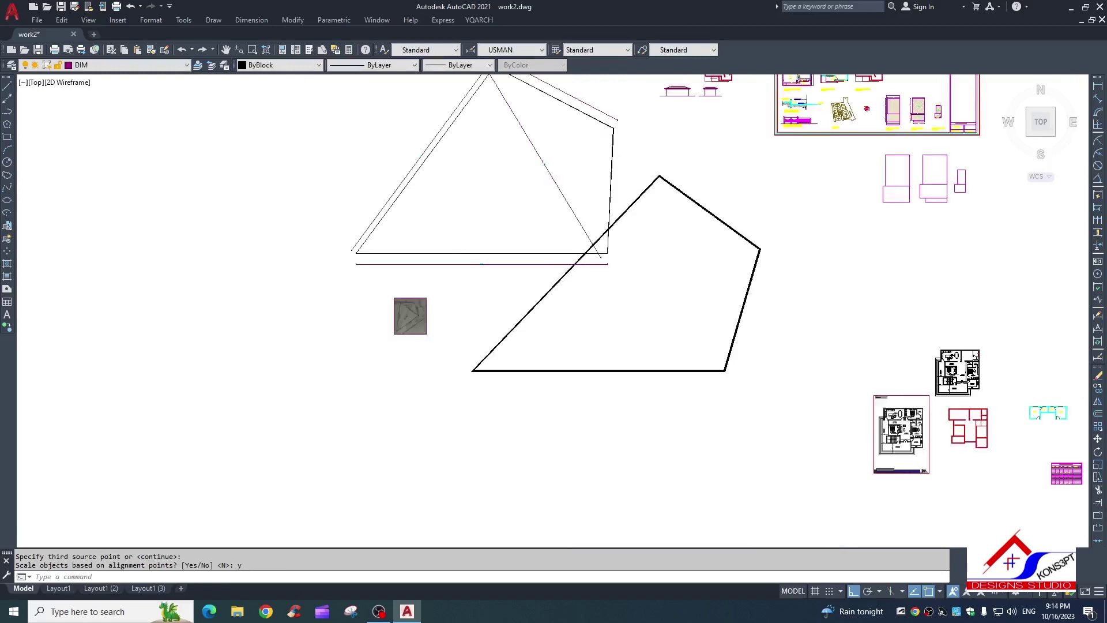
{"action": "key", "text": "Escape"}
{"action": "type", "text": "m"}
{"action": "key", "text": "Return"}
{"action": "left_click", "coordinate": [658, 366]}
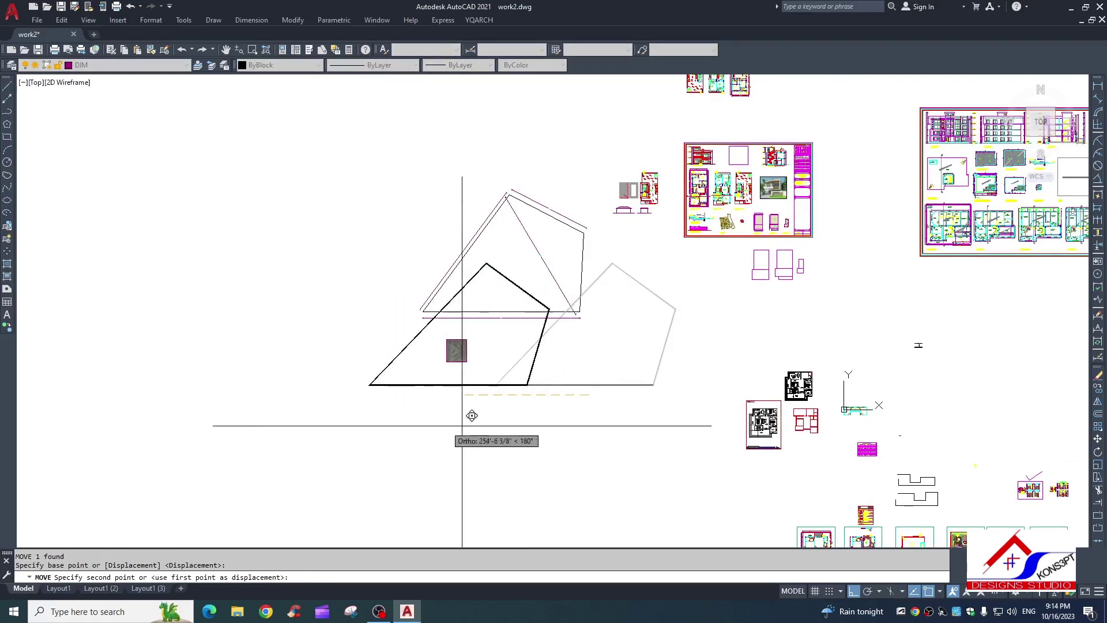
{"action": "scroll", "coordinate": [400, 365], "scroll_direction": "up", "scroll_amount": 4}
{"action": "key", "text": "Escape"}
{"action": "type", "text": "da"}
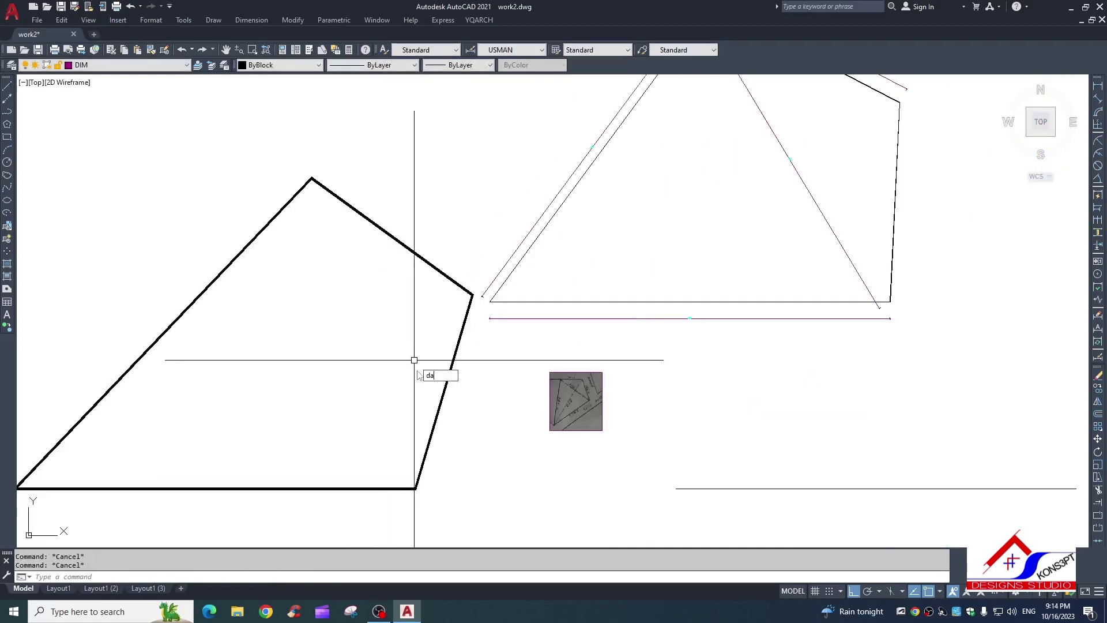
Step: Dimension the boundary's upper-right edge (139'-5") and left edge (301'-3 3/4")
{"action": "type", "text": "l"}
{"action": "key", "text": "Return"}
{"action": "key", "text": "Return"}
{"action": "scroll", "coordinate": [388, 244], "scroll_direction": "up", "scroll_amount": 2}
{"action": "left_click", "coordinate": [395, 242]}
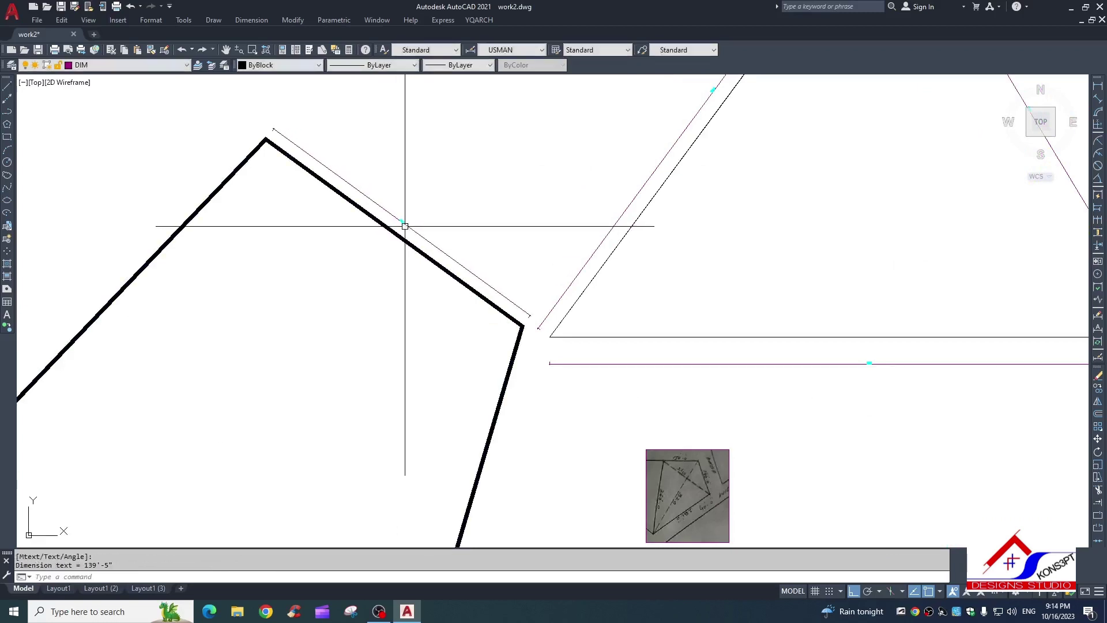
{"action": "scroll", "coordinate": [403, 234], "scroll_direction": "up", "scroll_amount": 5}
{"action": "scroll", "coordinate": [434, 269], "scroll_direction": "down", "scroll_amount": 2}
{"action": "key", "text": "Return"}
{"action": "key", "text": "Return"}
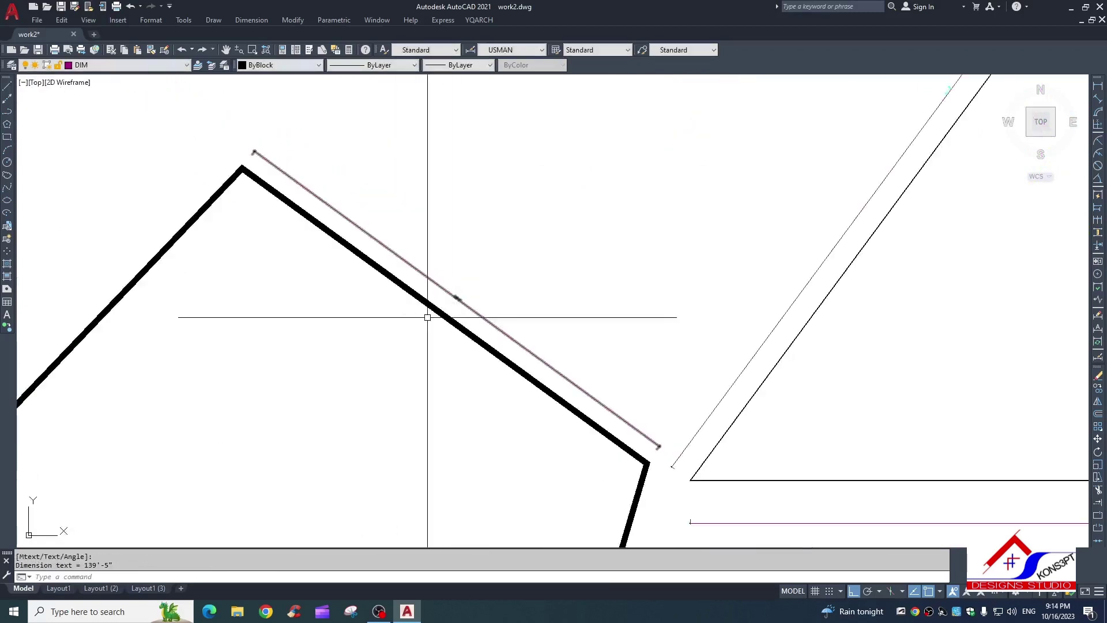
{"action": "scroll", "coordinate": [434, 270], "scroll_direction": "down", "scroll_amount": 5}
{"action": "left_click", "coordinate": [484, 262]}
{"action": "scroll", "coordinate": [497, 264], "scroll_direction": "down", "scroll_amount": 2}
{"action": "left_click", "coordinate": [490, 265]}
Step: Dimension the boundary's right edge at 141'-5 3/4"
{"action": "scroll", "coordinate": [482, 267], "scroll_direction": "up", "scroll_amount": 5}
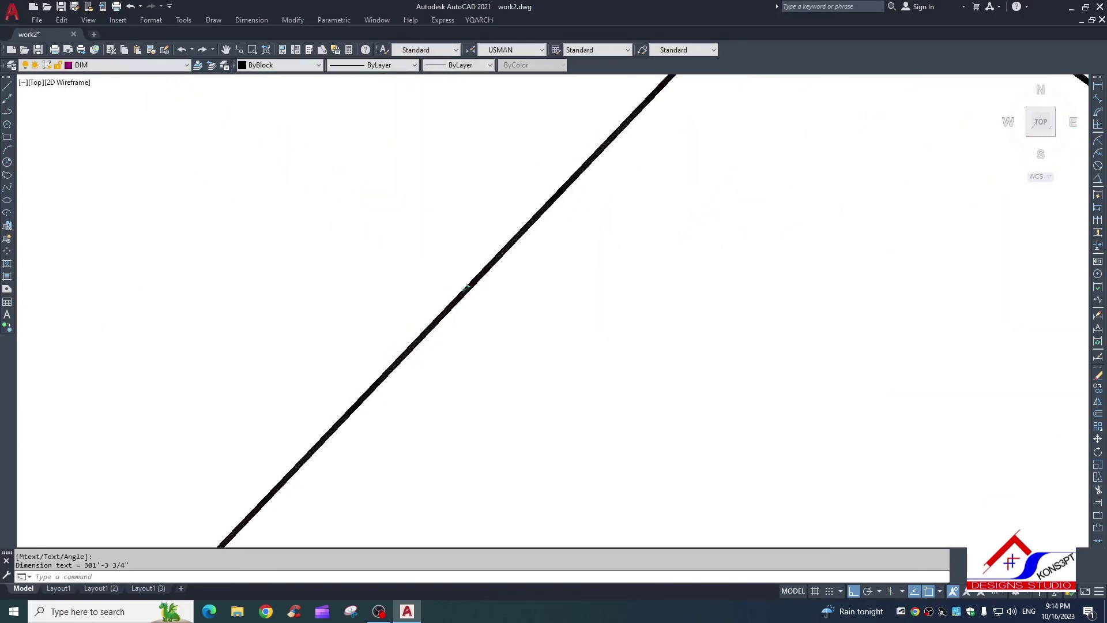
{"action": "scroll", "coordinate": [620, 228], "scroll_direction": "up", "scroll_amount": 4}
{"action": "scroll", "coordinate": [540, 229], "scroll_direction": "down", "scroll_amount": 3}
{"action": "scroll", "coordinate": [511, 289], "scroll_direction": "down", "scroll_amount": 3}
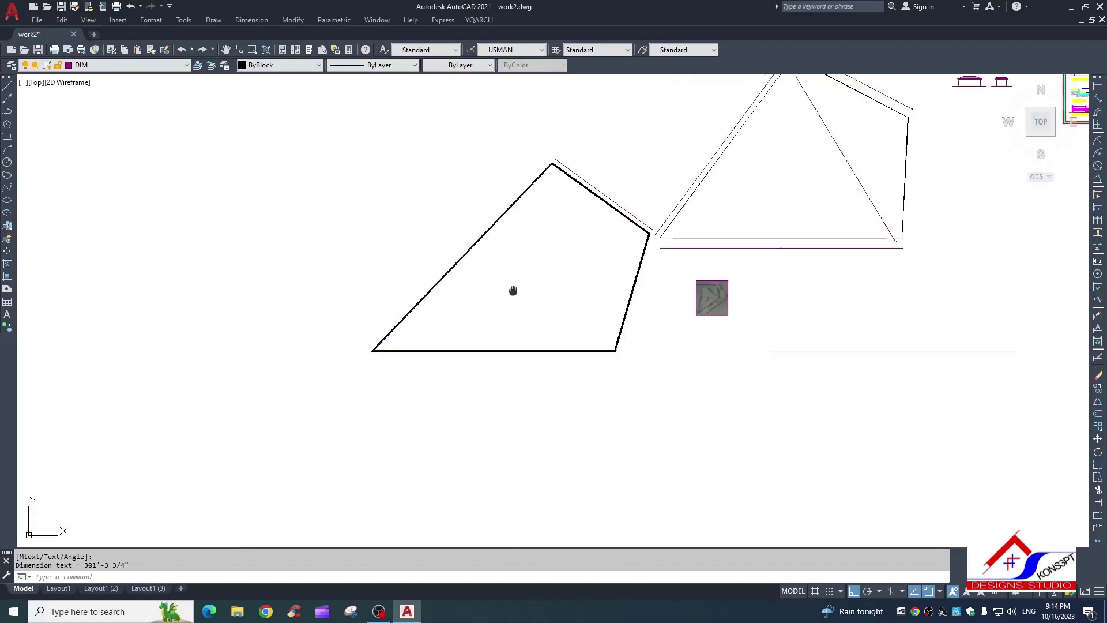
{"action": "scroll", "coordinate": [550, 274], "scroll_direction": "up", "scroll_amount": 3}
{"action": "key", "text": "Return"}
{"action": "key", "text": "Return"}
{"action": "left_click", "coordinate": [522, 286]}
{"action": "scroll", "coordinate": [541, 294], "scroll_direction": "up", "scroll_amount": 4}
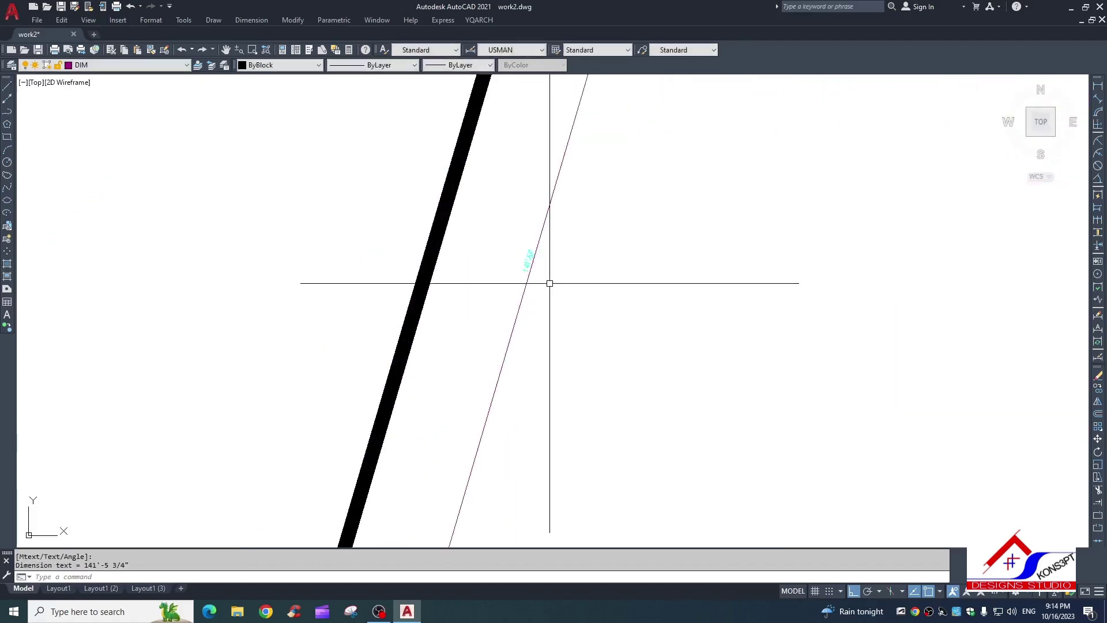
{"action": "scroll", "coordinate": [548, 279], "scroll_direction": "up", "scroll_amount": 3}
{"action": "left_click", "coordinate": [533, 319]}
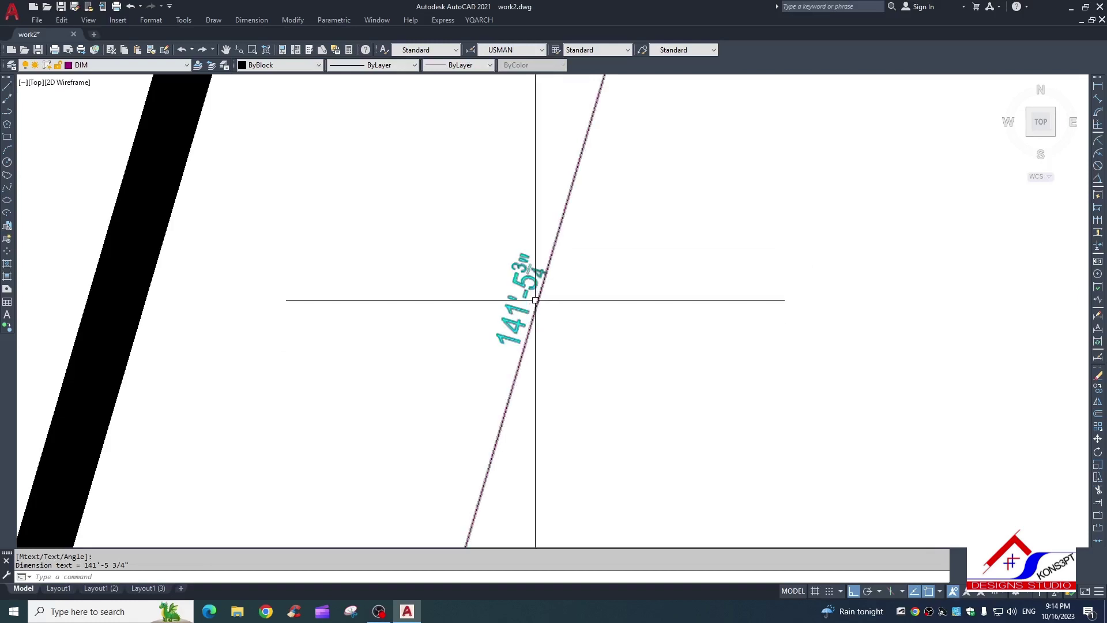
{"action": "key", "text": "Escape"}
{"action": "key", "text": "Escape"}
{"action": "scroll", "coordinate": [502, 276], "scroll_direction": "down", "scroll_amount": 5}
{"action": "scroll", "coordinate": [484, 285], "scroll_direction": "down", "scroll_amount": 3}
{"action": "scroll", "coordinate": [448, 314], "scroll_direction": "up", "scroll_amount": 5}
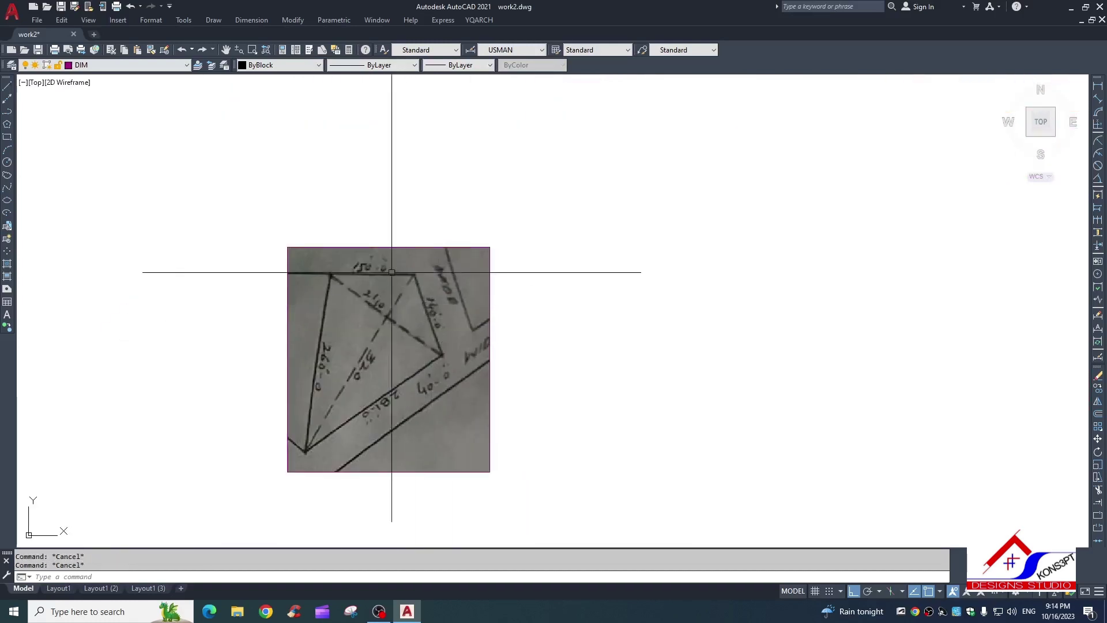
{"action": "scroll", "coordinate": [331, 395], "scroll_direction": "down", "scroll_amount": 2}
{"action": "scroll", "coordinate": [403, 358], "scroll_direction": "down", "scroll_amount": 6}
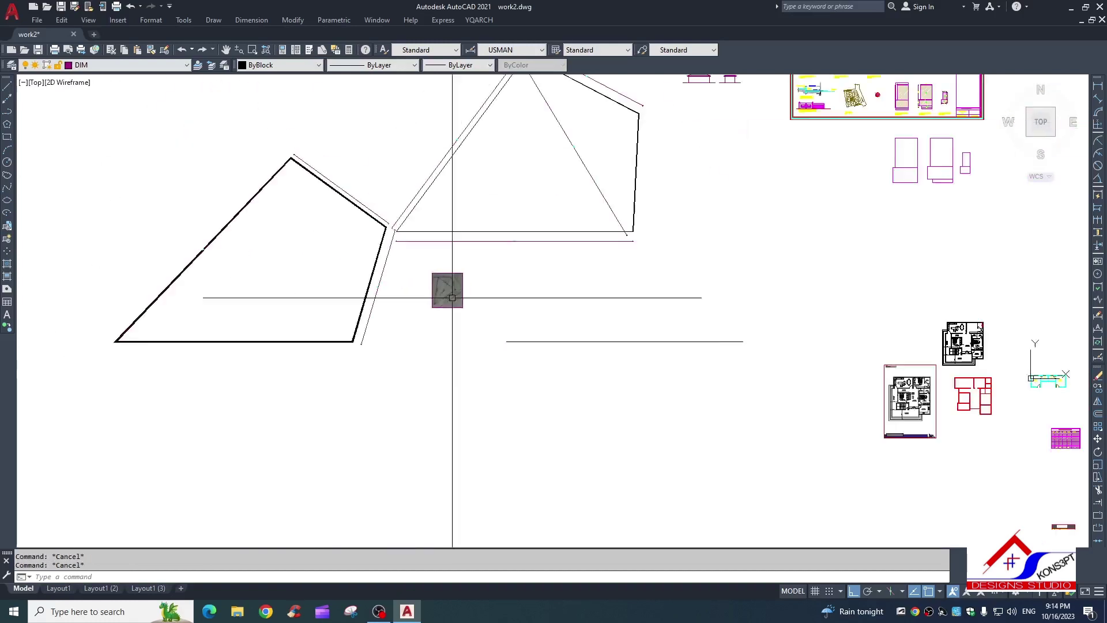
{"action": "scroll", "coordinate": [448, 292], "scroll_direction": "down", "scroll_amount": 3}
{"action": "scroll", "coordinate": [353, 245], "scroll_direction": "up", "scroll_amount": 5}
{"action": "scroll", "coordinate": [519, 250], "scroll_direction": "down", "scroll_amount": 2}
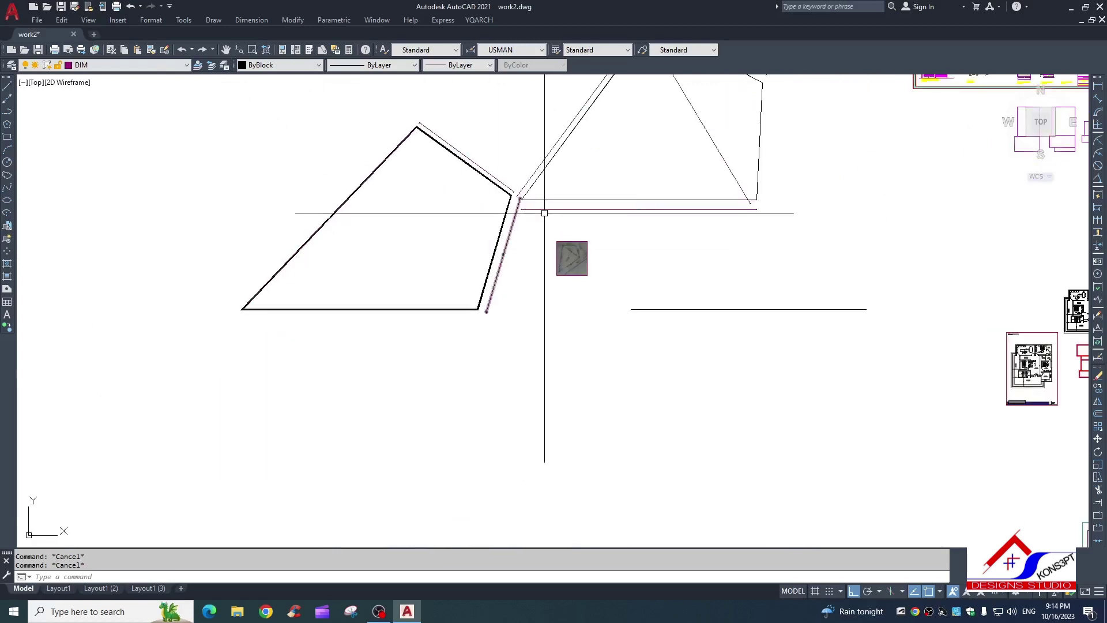
{"action": "scroll", "coordinate": [544, 213], "scroll_direction": "up", "scroll_amount": 2}
{"action": "scroll", "coordinate": [472, 335], "scroll_direction": "down", "scroll_amount": 2}
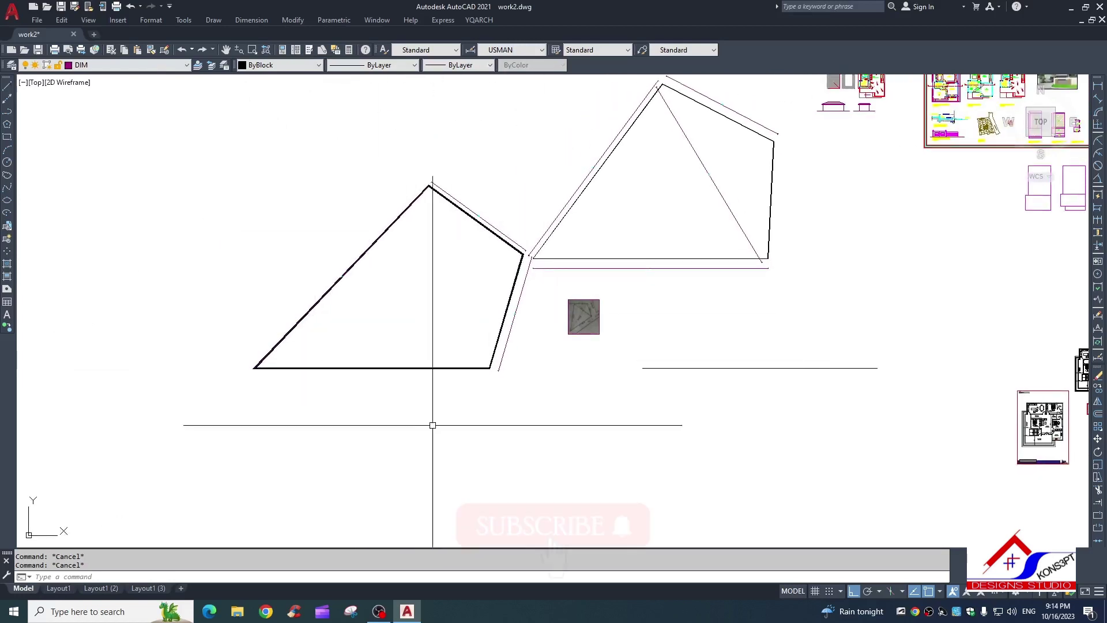
{"action": "scroll", "coordinate": [564, 320], "scroll_direction": "up", "scroll_amount": 5}
{"action": "scroll", "coordinate": [667, 248], "scroll_direction": "up", "scroll_amount": 3}
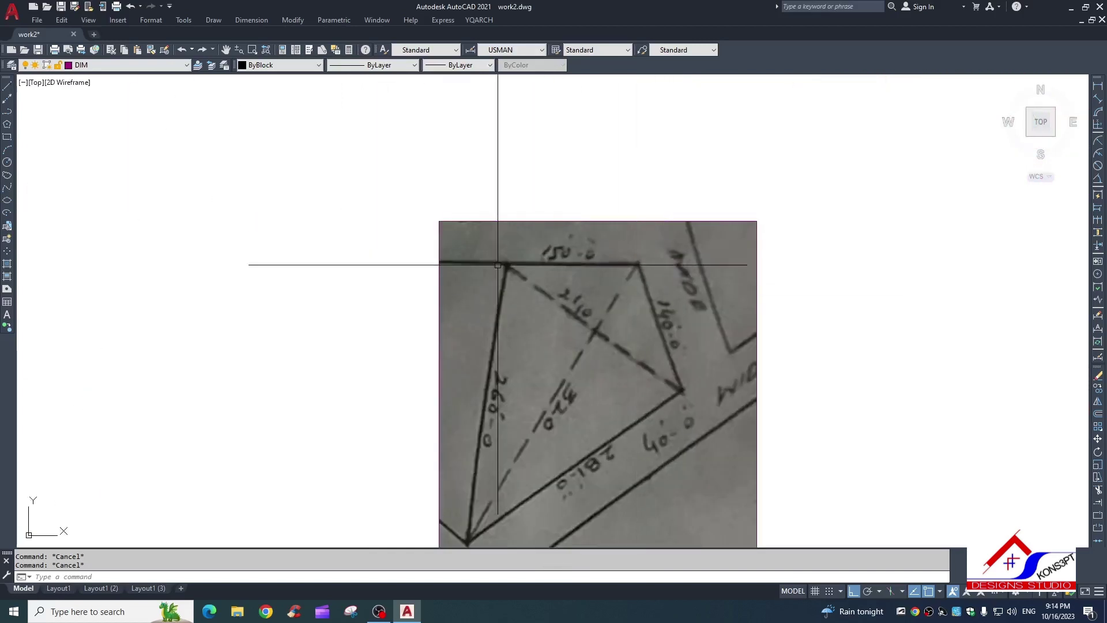
{"action": "scroll", "coordinate": [596, 338], "scroll_direction": "down", "scroll_amount": 4}
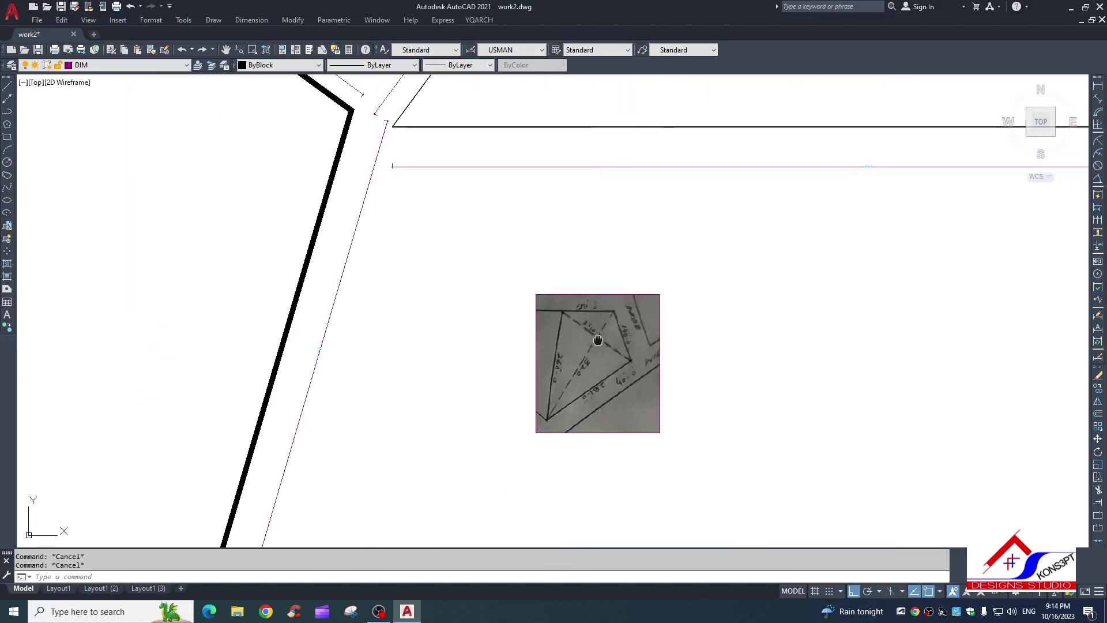
{"action": "scroll", "coordinate": [409, 375], "scroll_direction": "down", "scroll_amount": 5}
{"action": "scroll", "coordinate": [527, 240], "scroll_direction": "down", "scroll_amount": 2}
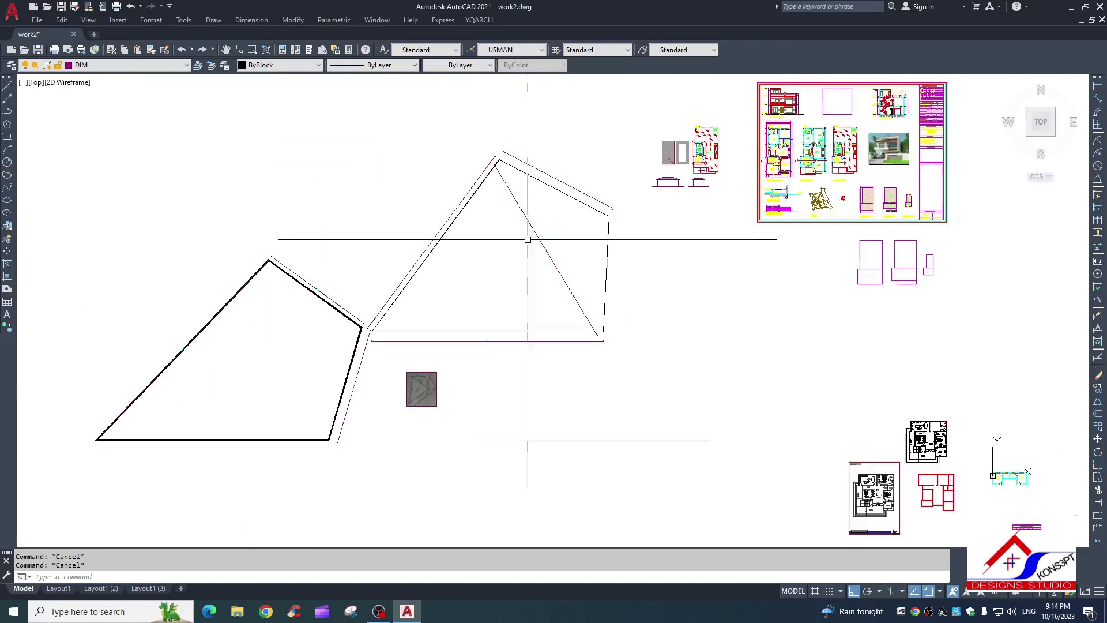
{"action": "scroll", "coordinate": [493, 170], "scroll_direction": "up", "scroll_amount": 5}
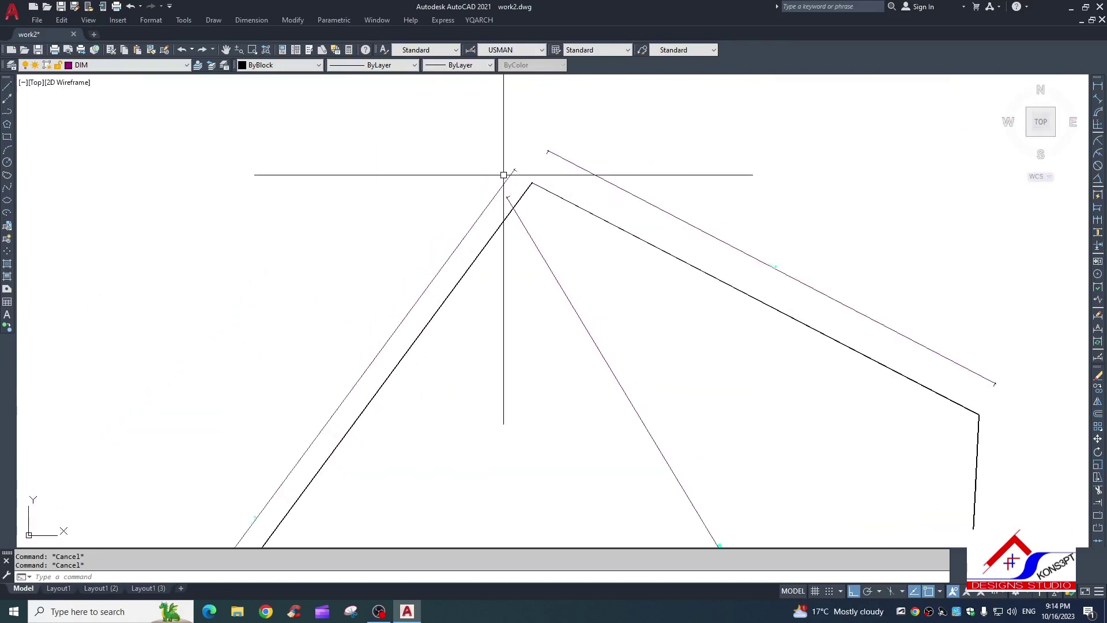
{"action": "scroll", "coordinate": [564, 279], "scroll_direction": "down", "scroll_amount": 1}
{"action": "scroll", "coordinate": [593, 271], "scroll_direction": "down", "scroll_amount": 3}
{"action": "type", "text": "da"}
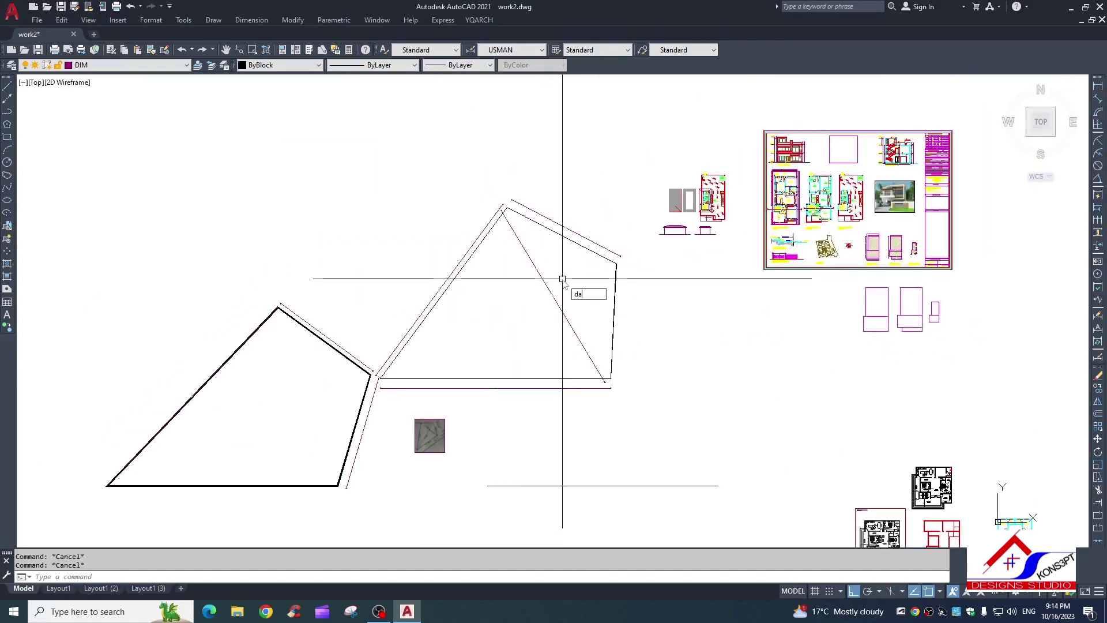
Step: Dimension the trace's diagonal between its corners, reading 320'-0"
{"action": "key", "text": "Return"}
{"action": "left_click", "coordinate": [611, 379]}
{"action": "scroll", "coordinate": [384, 369], "scroll_direction": "up", "scroll_amount": 2}
{"action": "scroll", "coordinate": [369, 360], "scroll_direction": "up", "scroll_amount": 2}
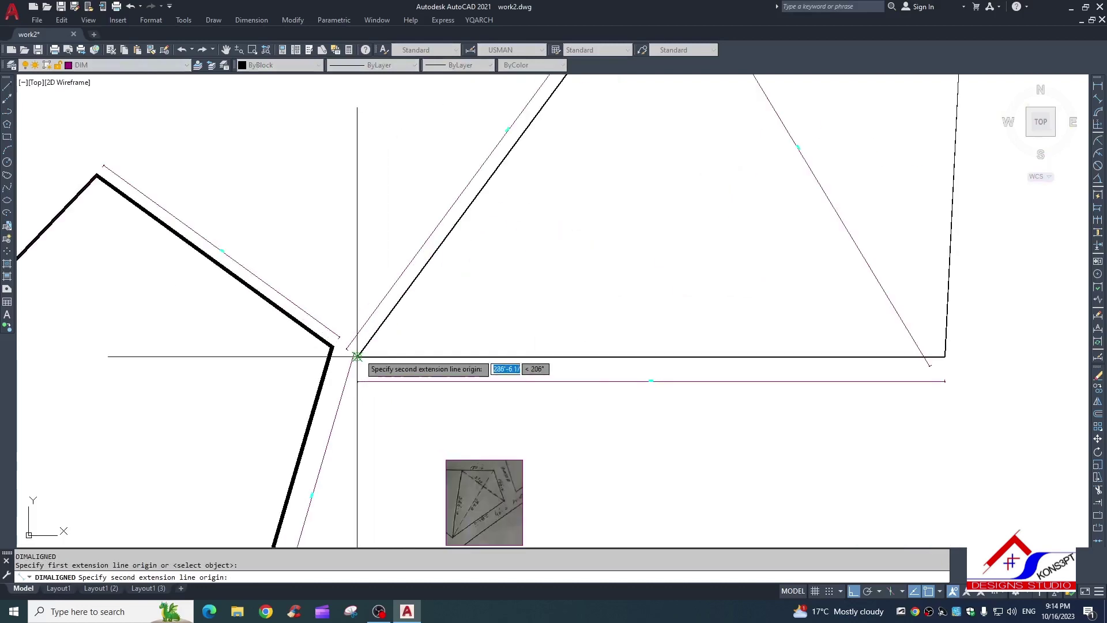
{"action": "left_click", "coordinate": [357, 355]}
{"action": "left_click", "coordinate": [530, 267]}
{"action": "scroll", "coordinate": [530, 267], "scroll_direction": "down", "scroll_amount": 3}
{"action": "scroll", "coordinate": [553, 312], "scroll_direction": "up", "scroll_amount": 5}
{"action": "key", "text": "Escape"}
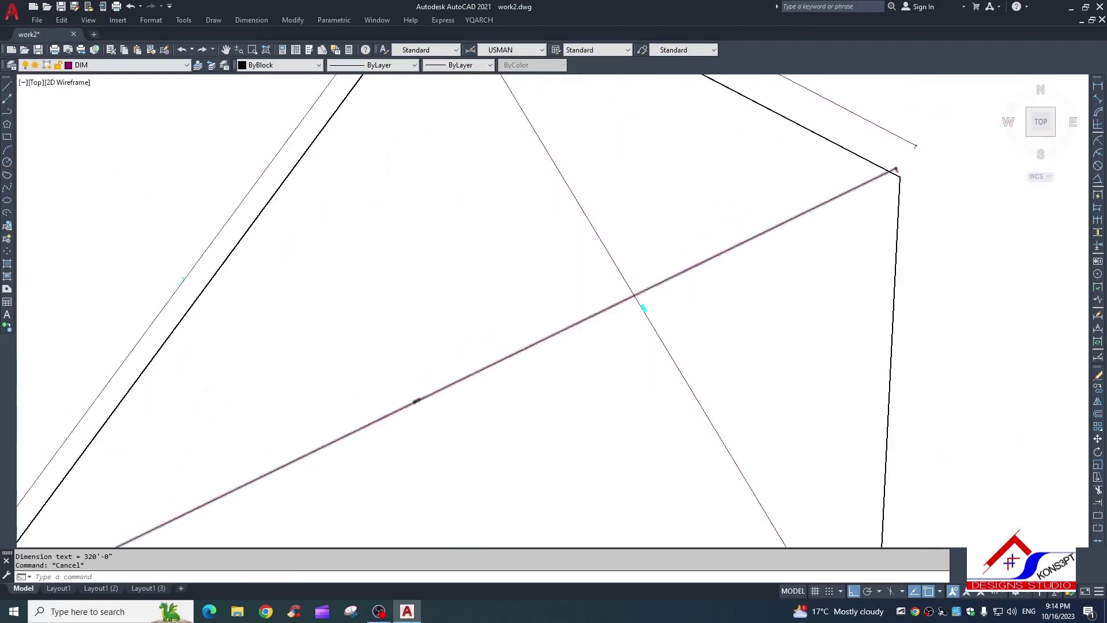
Step: Select the trace's diagonal line to inspect it, then deselect it
{"action": "scroll", "coordinate": [557, 281], "scroll_direction": "down", "scroll_amount": 2}
{"action": "scroll", "coordinate": [556, 281], "scroll_direction": "down", "scroll_amount": 2}
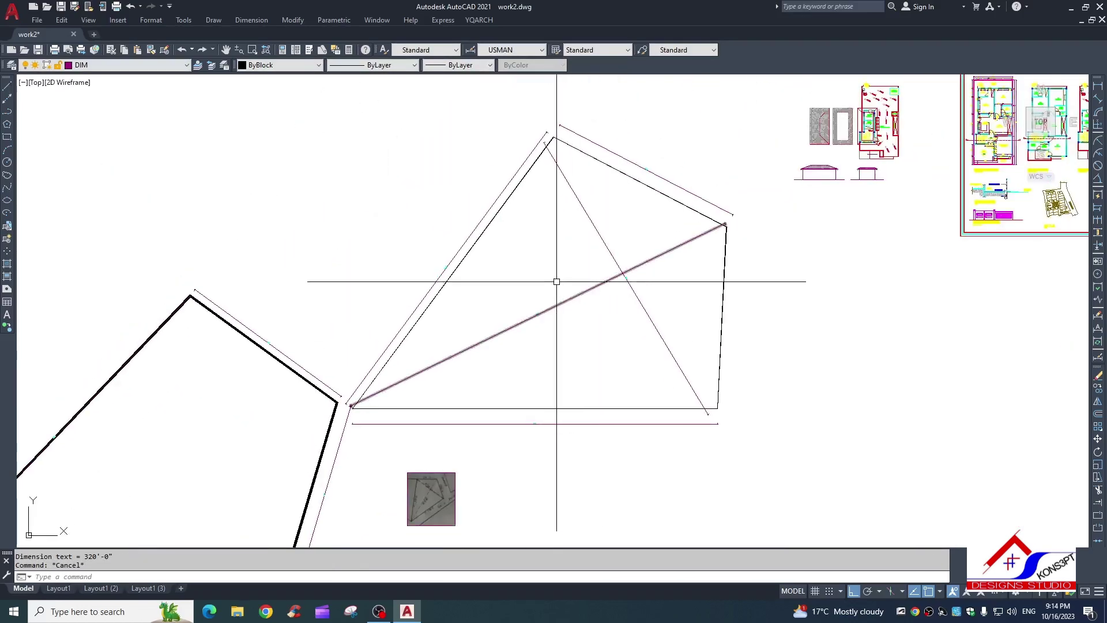
{"action": "left_click", "coordinate": [548, 302]}
{"action": "key", "text": "Escape"}
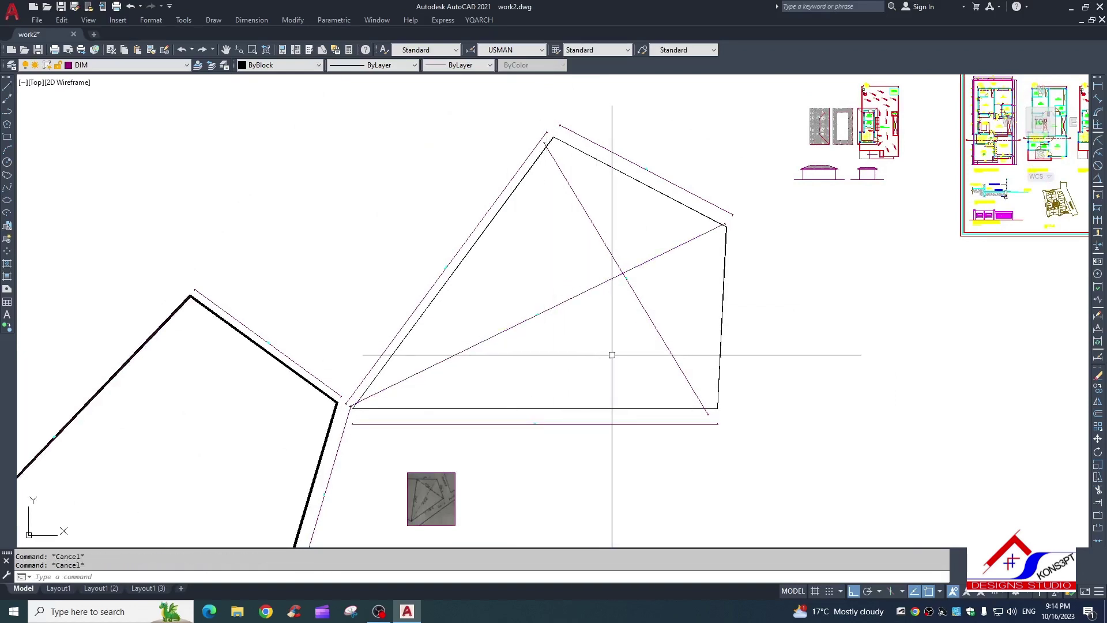
{"action": "scroll", "coordinate": [612, 355], "scroll_direction": "down", "scroll_amount": 2}
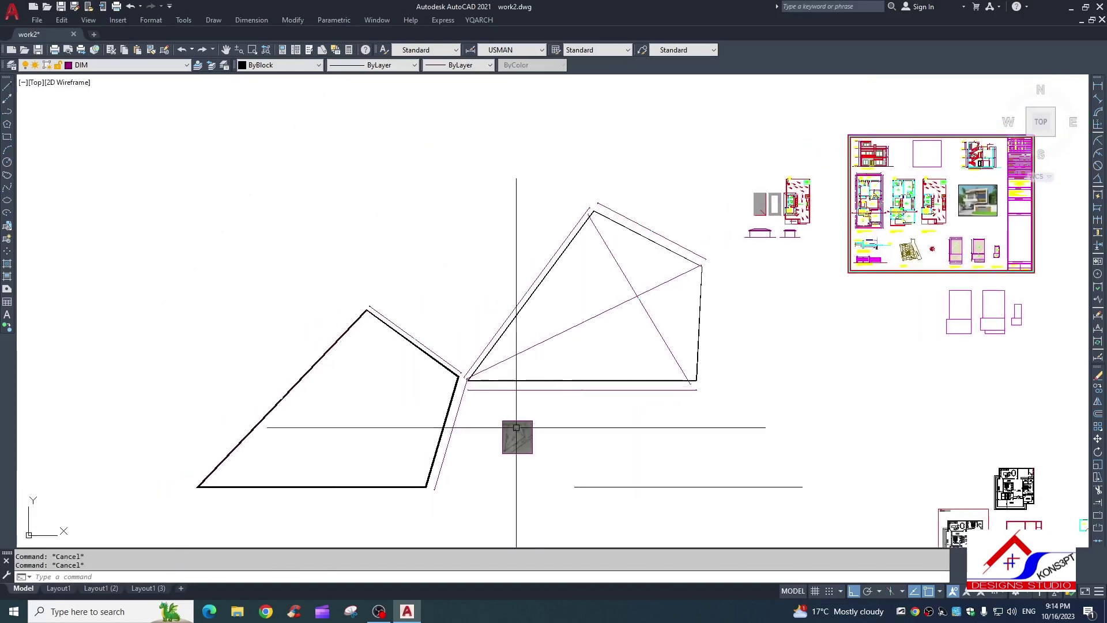
{"action": "scroll", "coordinate": [499, 413], "scroll_direction": "up", "scroll_amount": 2}
Step: Match a thick boundary line's properties onto the trace's bottom, left and top-right edges
{"action": "type", "text": "ma"}
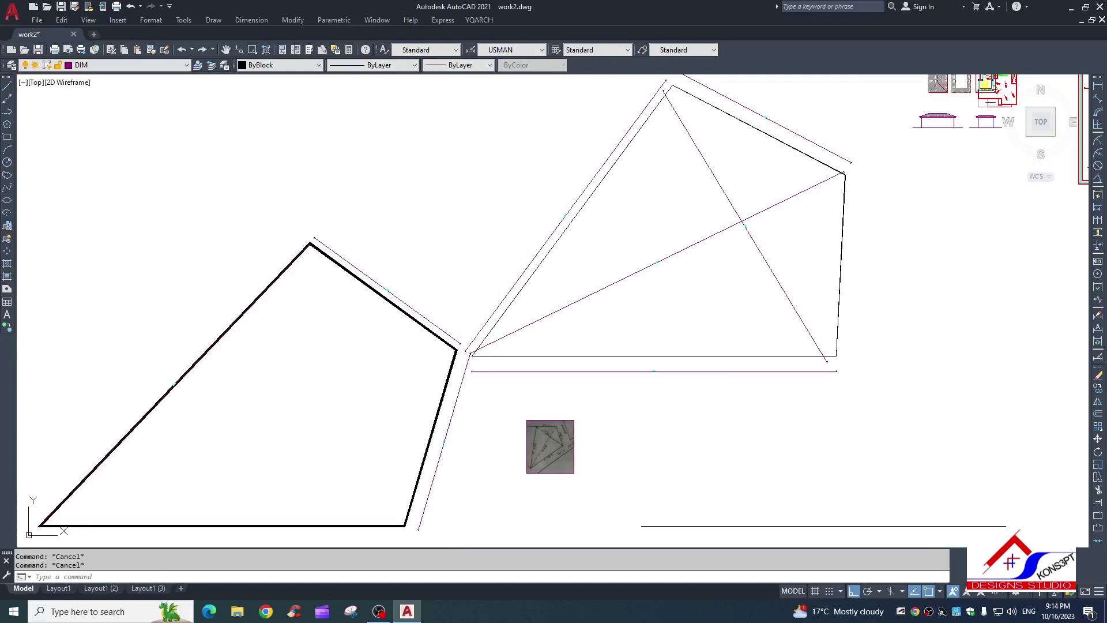
{"action": "key", "text": "space"}
{"action": "left_click", "coordinate": [455, 372]}
{"action": "left_click", "coordinate": [528, 355]}
{"action": "left_click", "coordinate": [503, 312]}
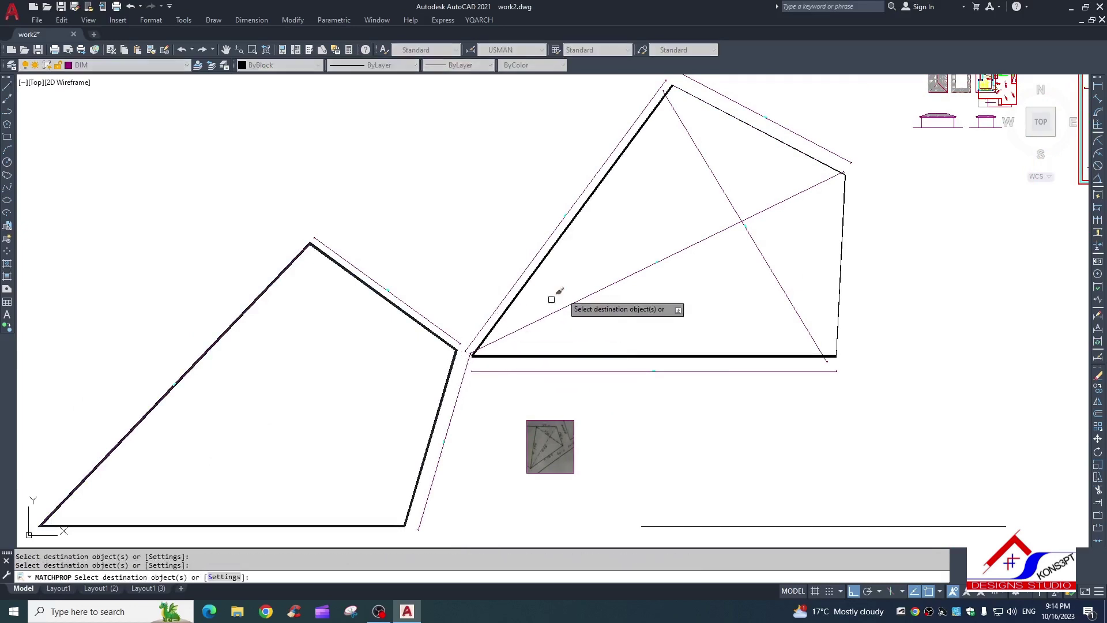
{"action": "left_click", "coordinate": [727, 113]}
{"action": "key", "text": "Escape"}
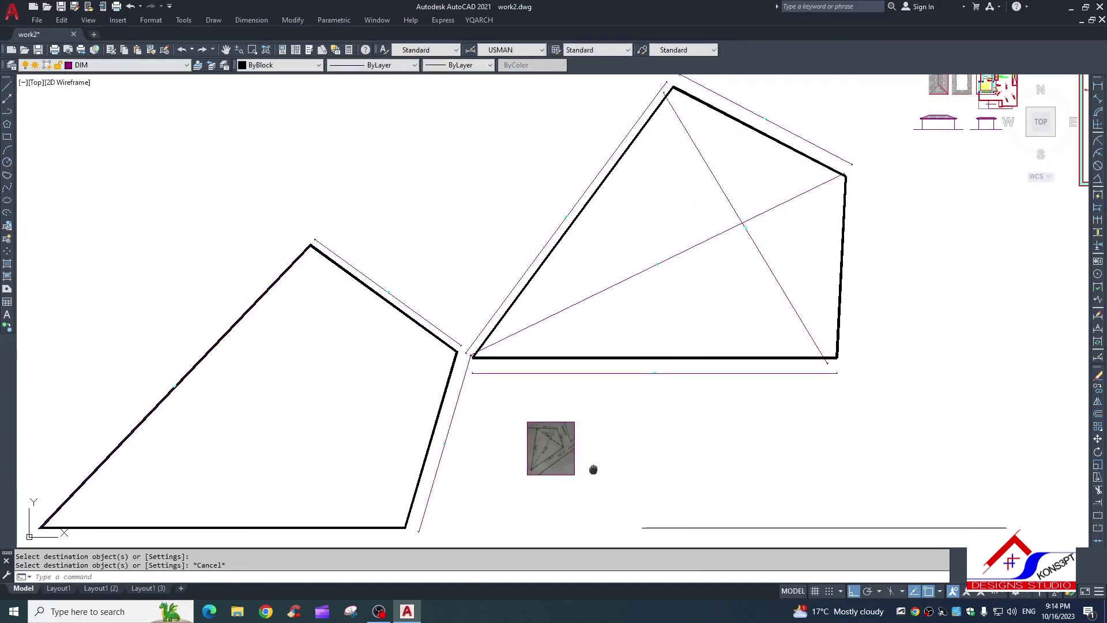
Step: Pan and zoom to inspect the whole thickened trace, cancelling pending commands
{"action": "middle_click_drag", "start_coordinate": [864, 300], "coordinate": [835, 358]}
{"action": "scroll", "coordinate": [810, 306], "scroll_direction": "up", "scroll_amount": 2}
{"action": "middle_click_drag", "start_coordinate": [808, 307], "coordinate": [812, 348]}
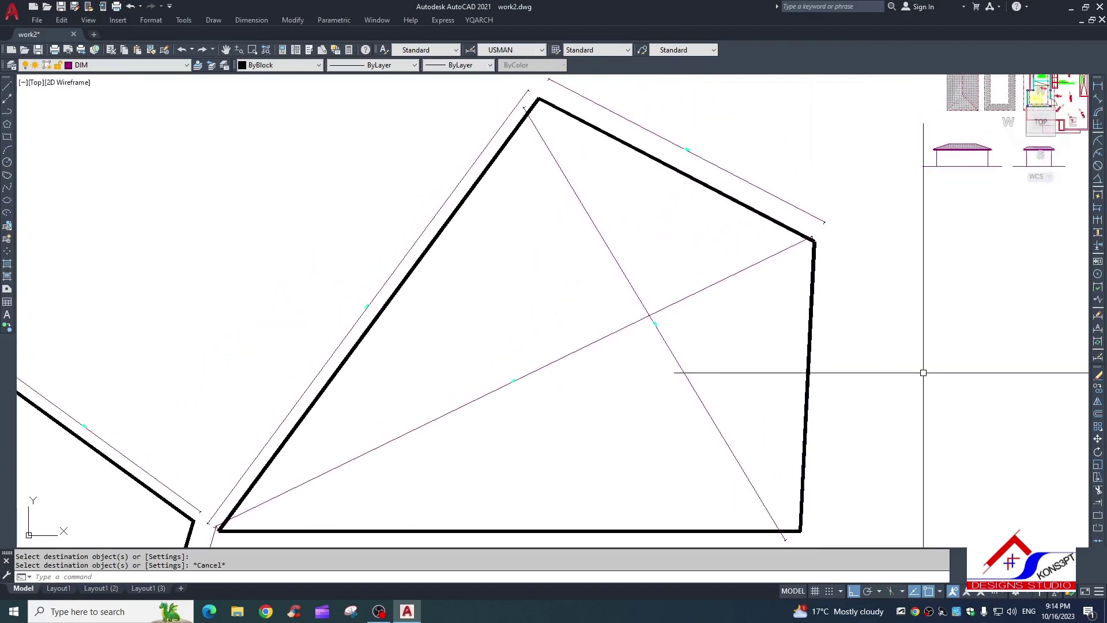
{"action": "scroll", "coordinate": [482, 296], "scroll_direction": "down", "scroll_amount": 4}
{"action": "scroll", "coordinate": [482, 296], "scroll_direction": "up", "scroll_amount": 8}
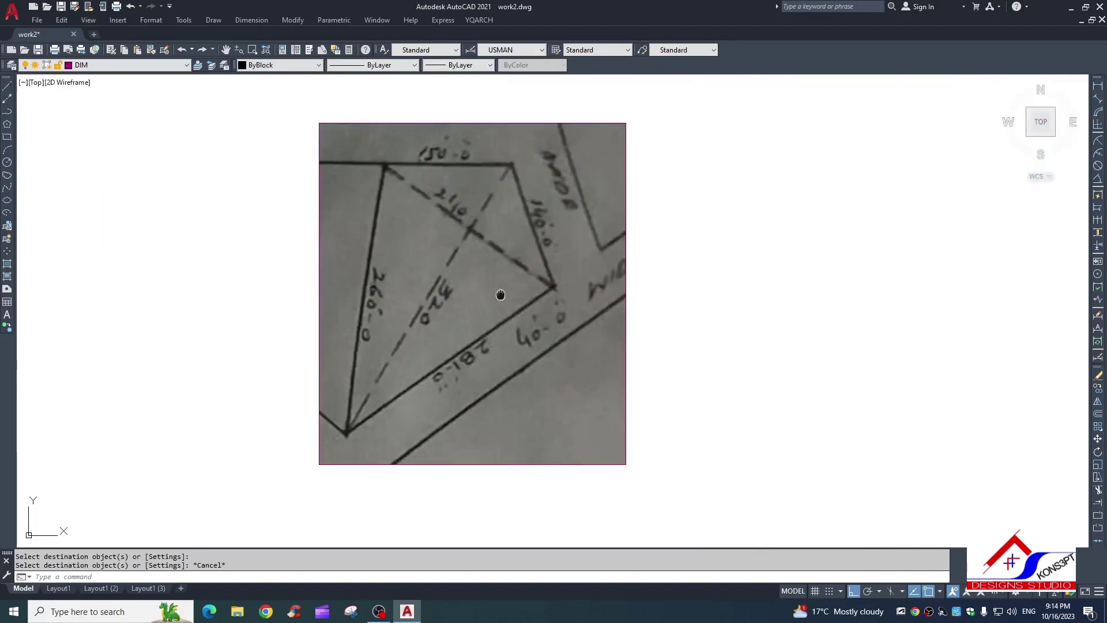
{"action": "scroll", "coordinate": [465, 308], "scroll_direction": "down", "scroll_amount": 4}
{"action": "scroll", "coordinate": [470, 314], "scroll_direction": "down", "scroll_amount": 5}
{"action": "scroll", "coordinate": [563, 230], "scroll_direction": "up", "scroll_amount": 4}
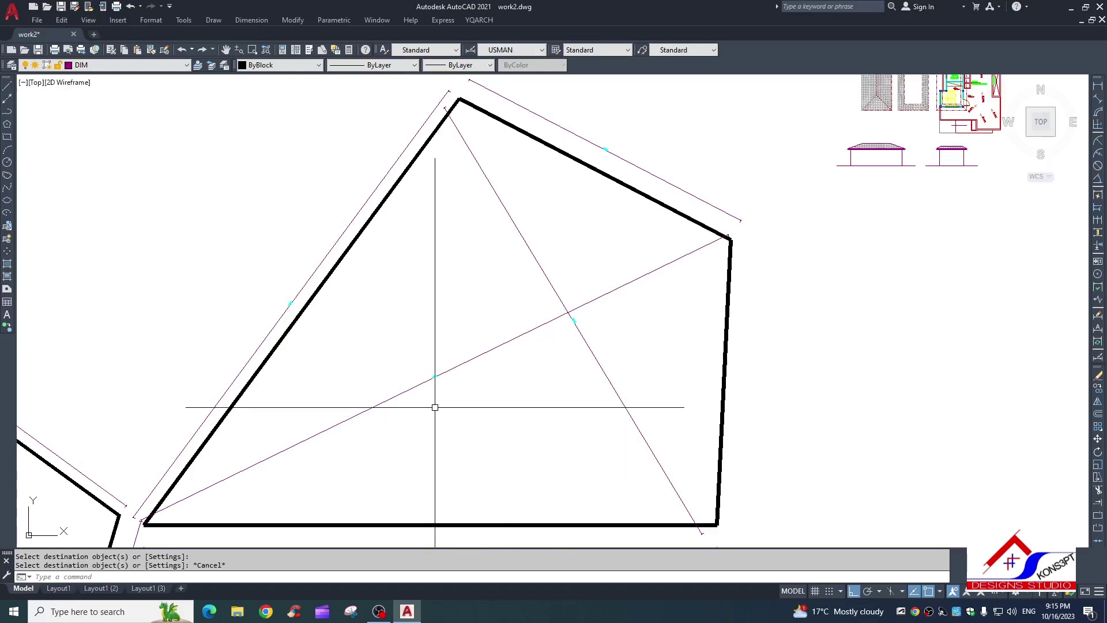
{"action": "key", "text": "Escape"}
{"action": "scroll", "coordinate": [563, 341], "scroll_direction": "down", "scroll_amount": 5}
{"action": "key", "text": "Escape"}
{"action": "scroll", "coordinate": [526, 289], "scroll_direction": "up", "scroll_amount": 5}
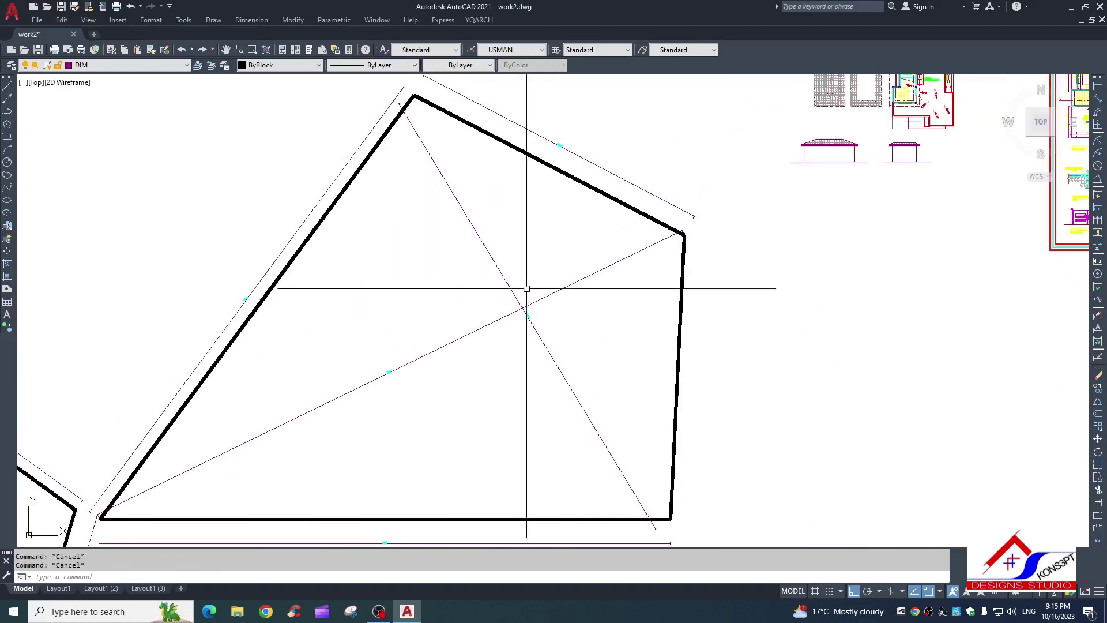
{"action": "scroll", "coordinate": [526, 288], "scroll_direction": "down", "scroll_amount": 2}
{"action": "scroll", "coordinate": [588, 309], "scroll_direction": "down", "scroll_amount": 2}
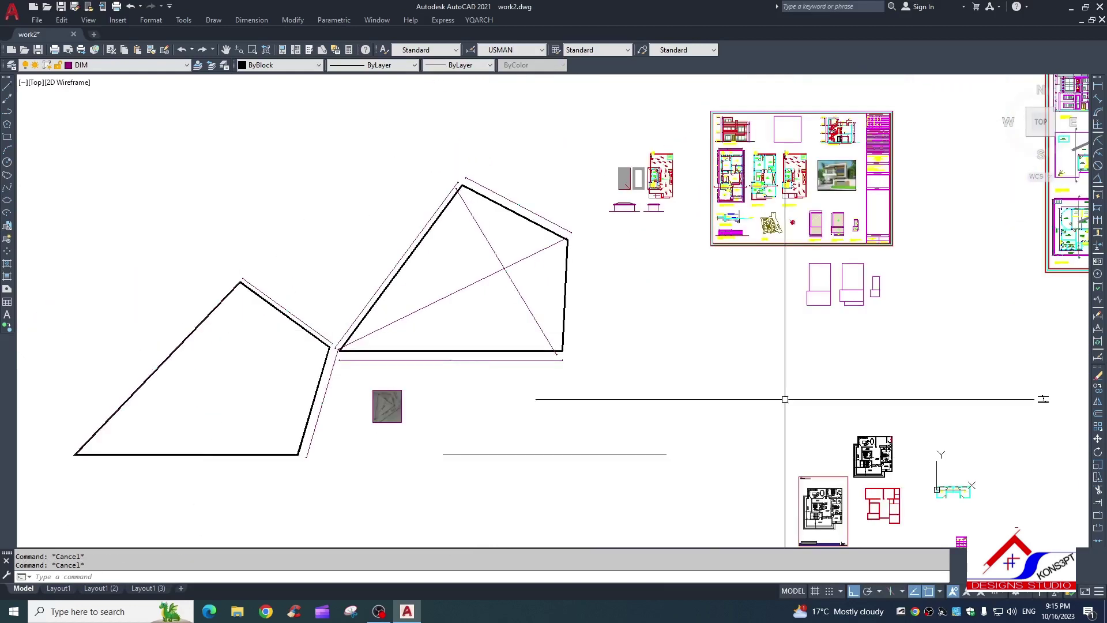